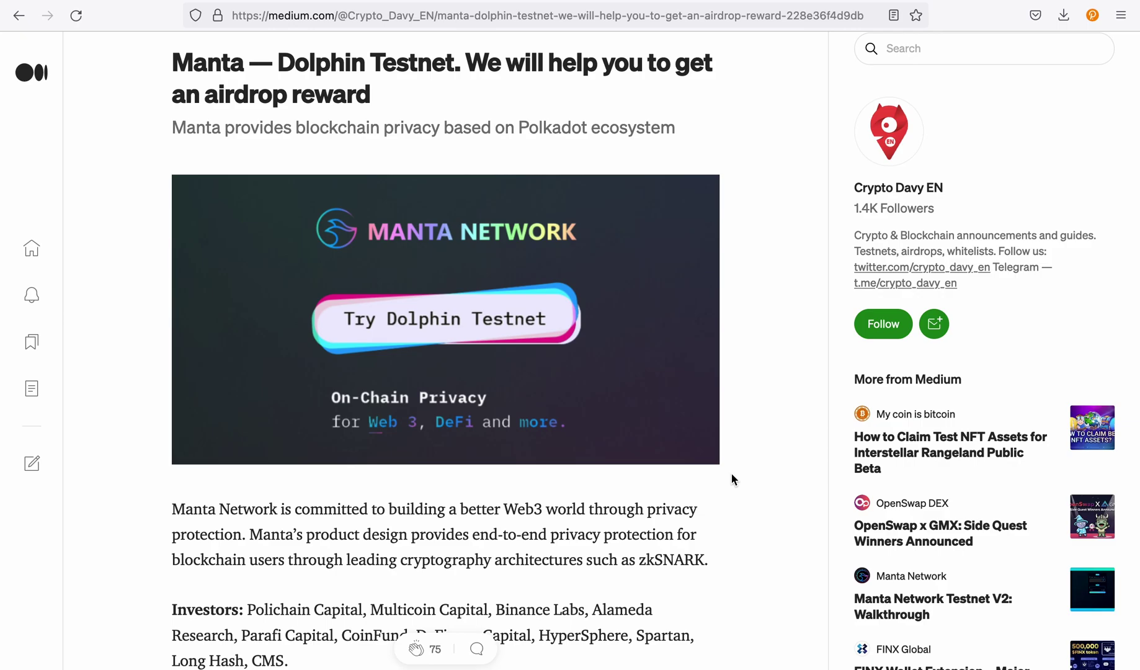
Step: Read the Manta Dolphin Testnet article's introduction and its list of investors
{"action": "scroll", "coordinate": [732, 478], "scroll_direction": "down", "scroll_amount": 2}
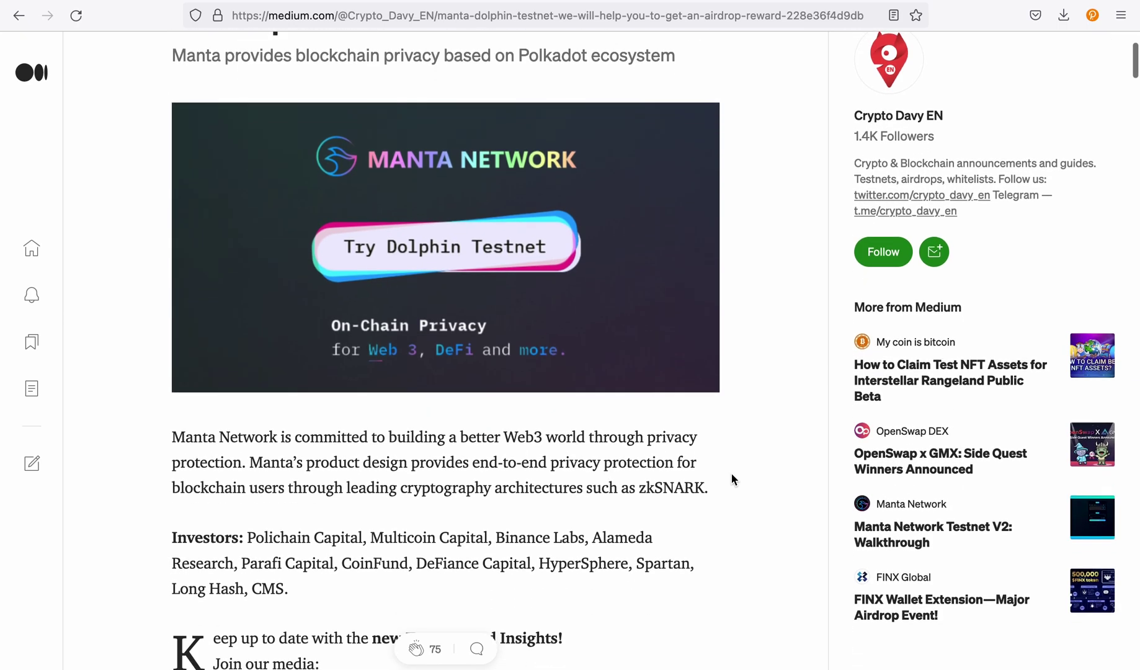
{"action": "left_click_drag", "start_coordinate": [254, 537], "coordinate": [346, 538]}
{"action": "left_click", "coordinate": [344, 537]}
{"action": "left_click_drag", "start_coordinate": [248, 537], "coordinate": [497, 541]}
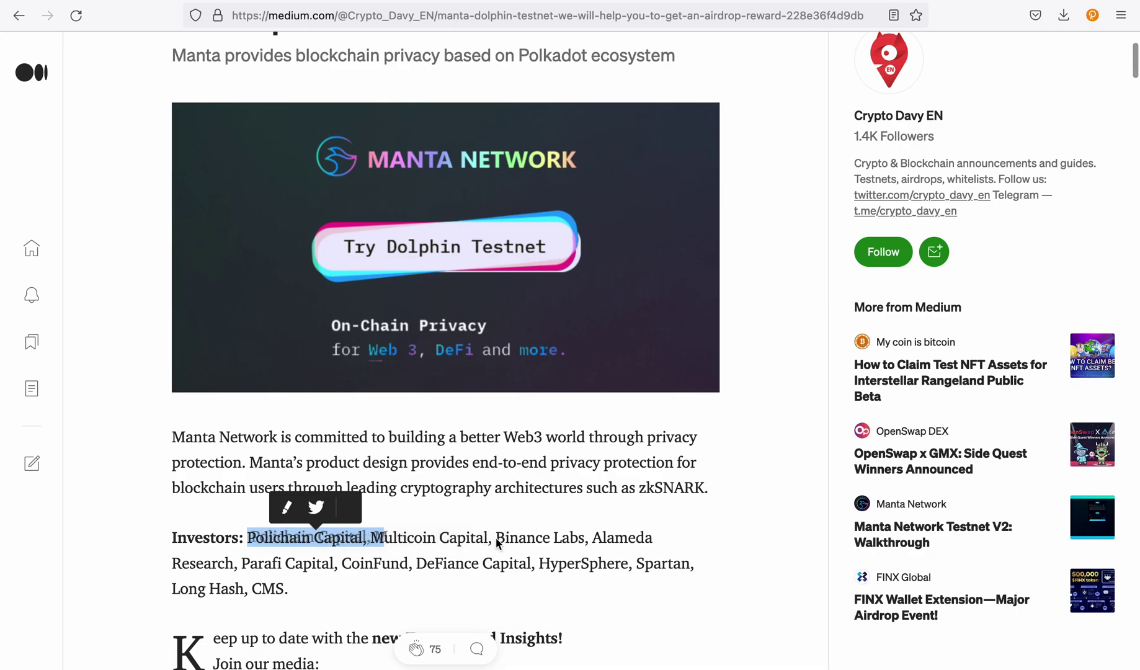
{"action": "left_click", "coordinate": [496, 541]}
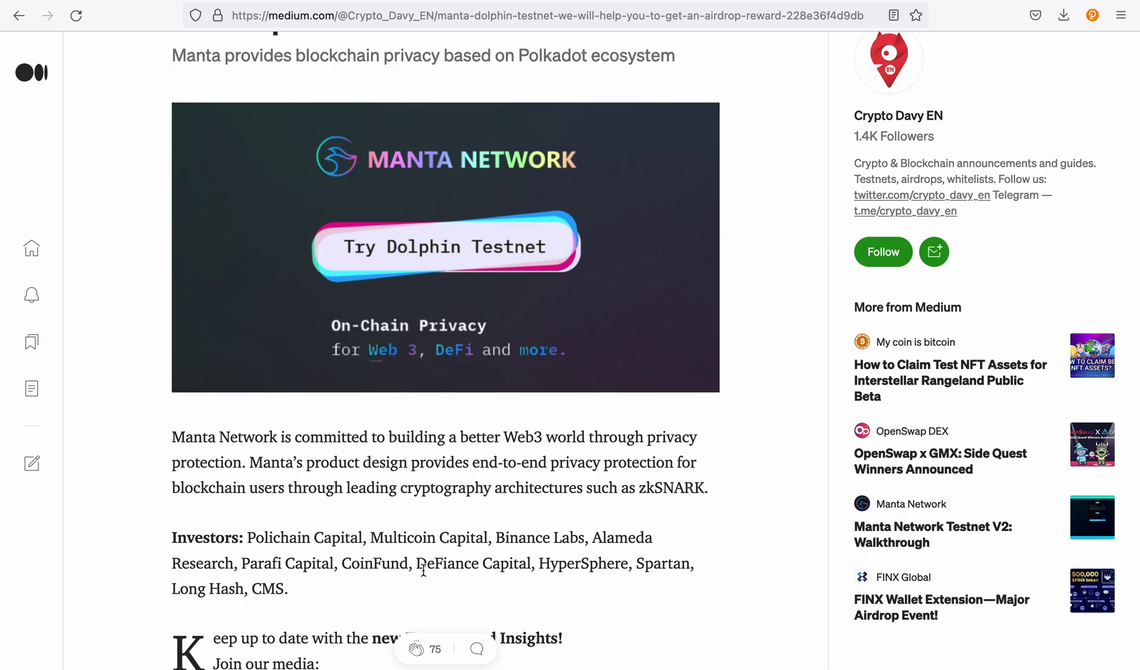
{"action": "left_click_drag", "start_coordinate": [423, 570], "coordinate": [523, 566]}
{"action": "left_click", "coordinate": [522, 566]}
{"action": "left_click_drag", "start_coordinate": [253, 597], "coordinate": [309, 599]}
{"action": "left_click", "coordinate": [411, 561]}
{"action": "left_click_drag", "start_coordinate": [554, 438], "coordinate": [693, 443]}
{"action": "left_click", "coordinate": [693, 444]}
{"action": "scroll", "coordinate": [693, 444], "scroll_direction": "down", "scroll_amount": 1}
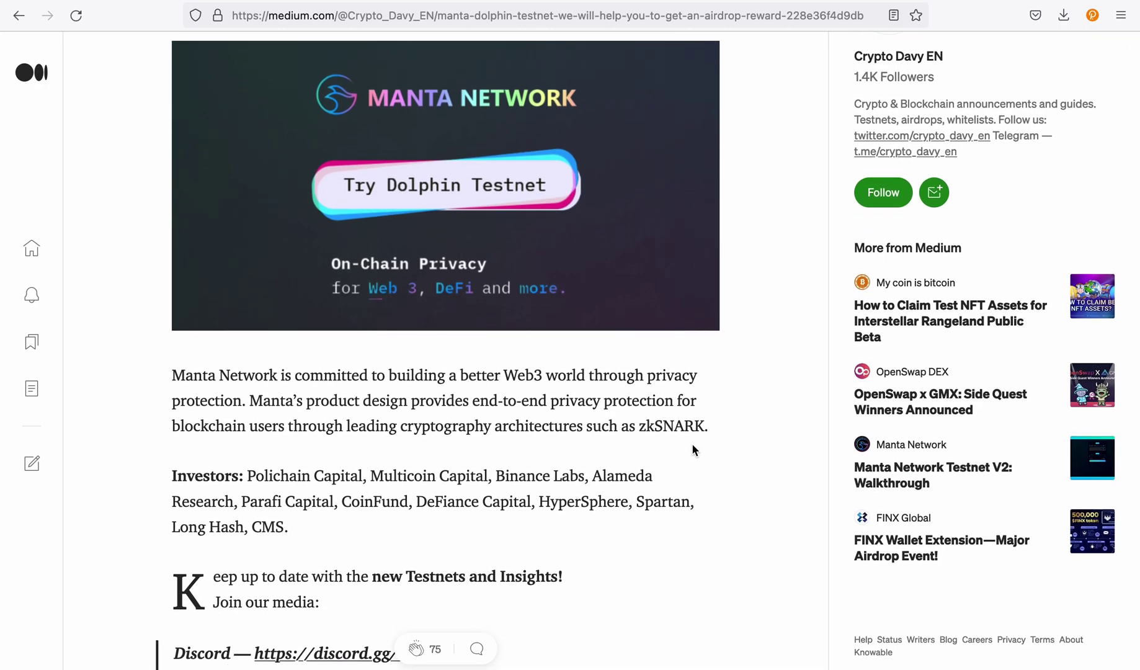
Step: Find Step 1 on Manta Signer installation in the article and view the accounts in the Polkadot{.js} wallet extension
{"action": "scroll", "coordinate": [693, 447], "scroll_direction": "down", "scroll_amount": 10}
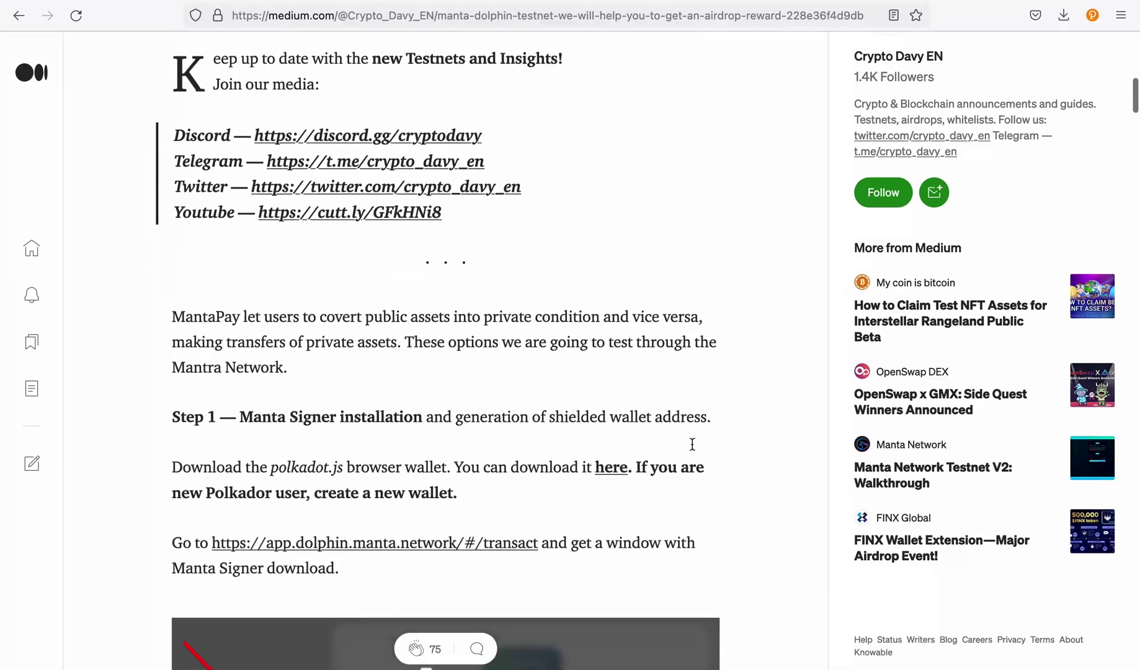
{"action": "scroll", "coordinate": [693, 446], "scroll_direction": "down", "scroll_amount": 1}
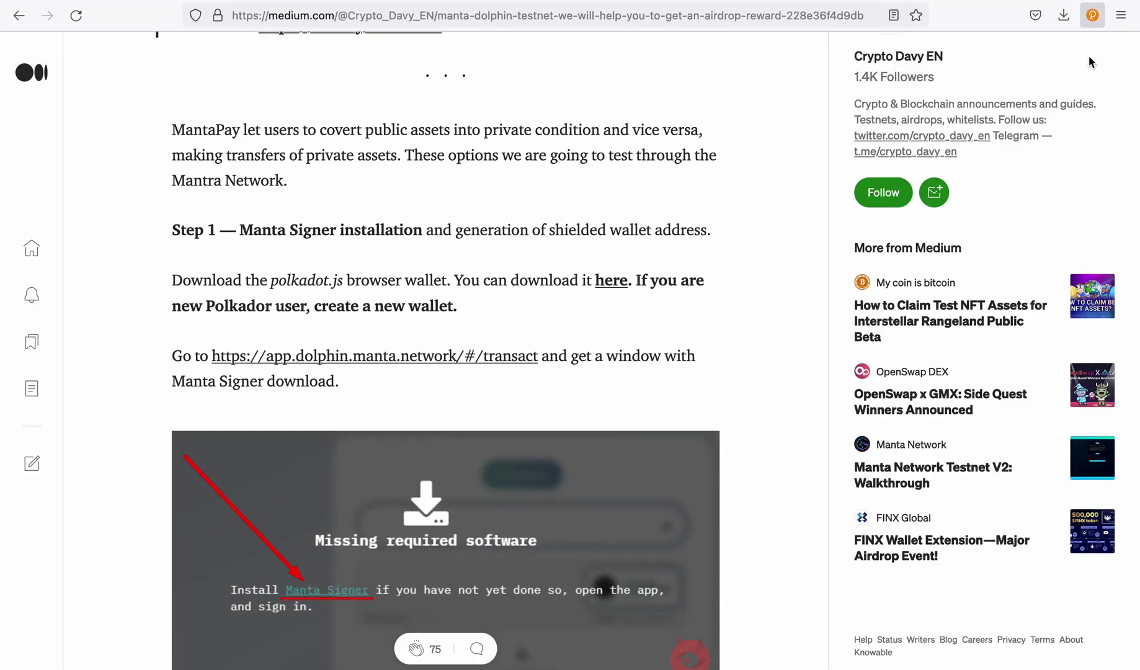
{"action": "left_click", "coordinate": [1094, 17]}
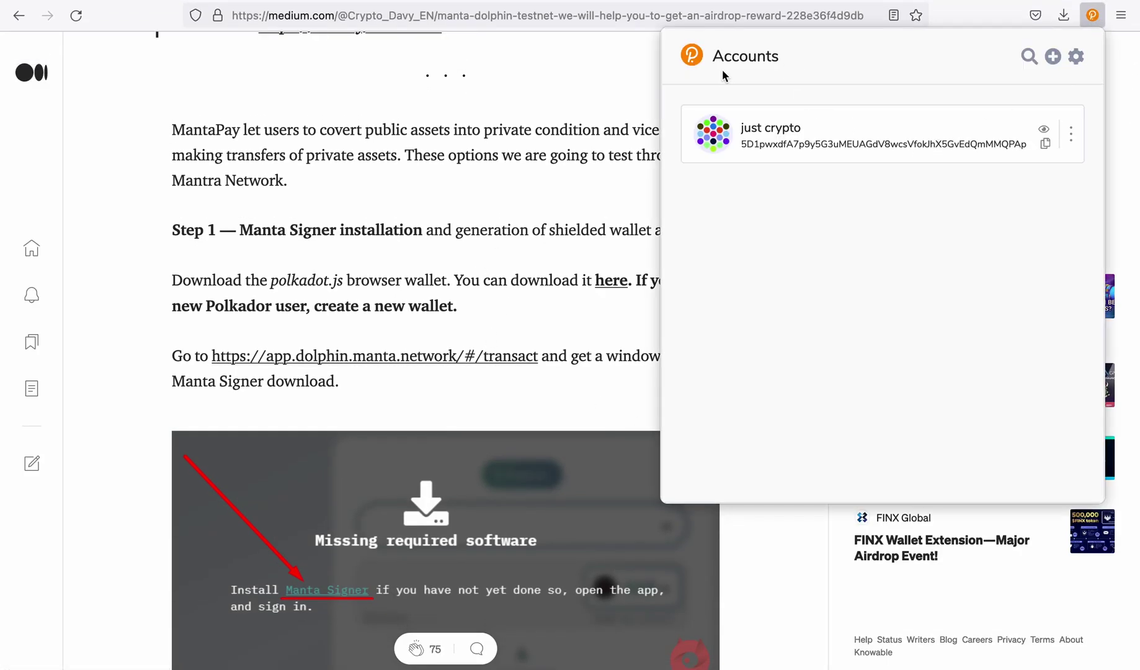
{"action": "double_click", "coordinate": [768, 58]}
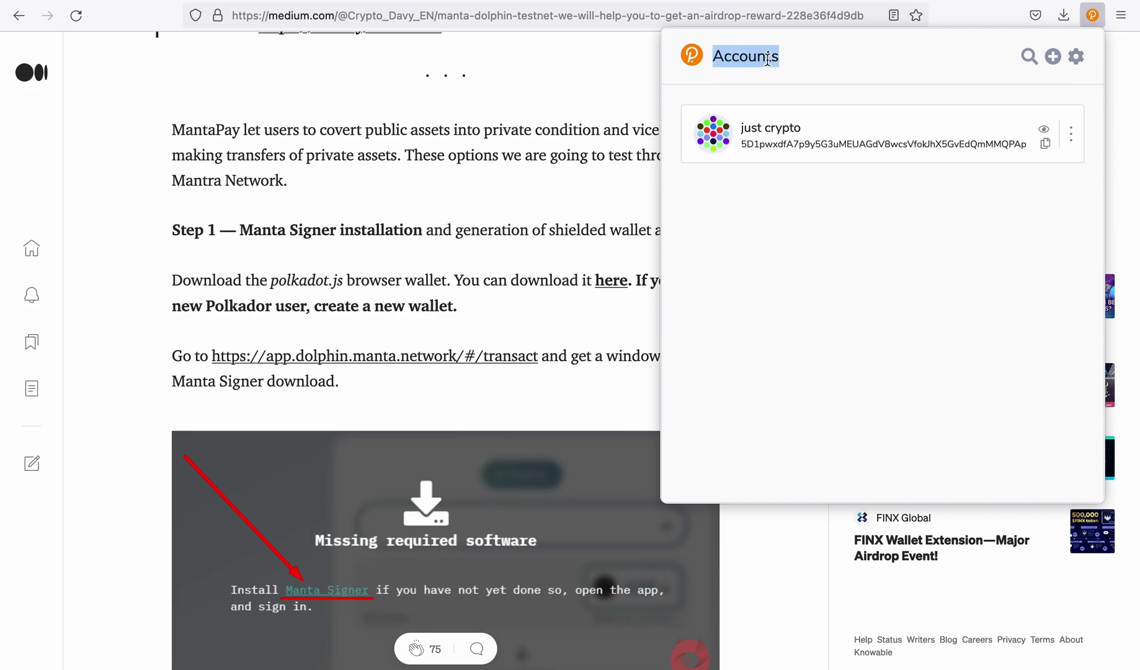
{"action": "left_click", "coordinate": [593, 94]}
{"action": "left_click", "coordinate": [1093, 21]}
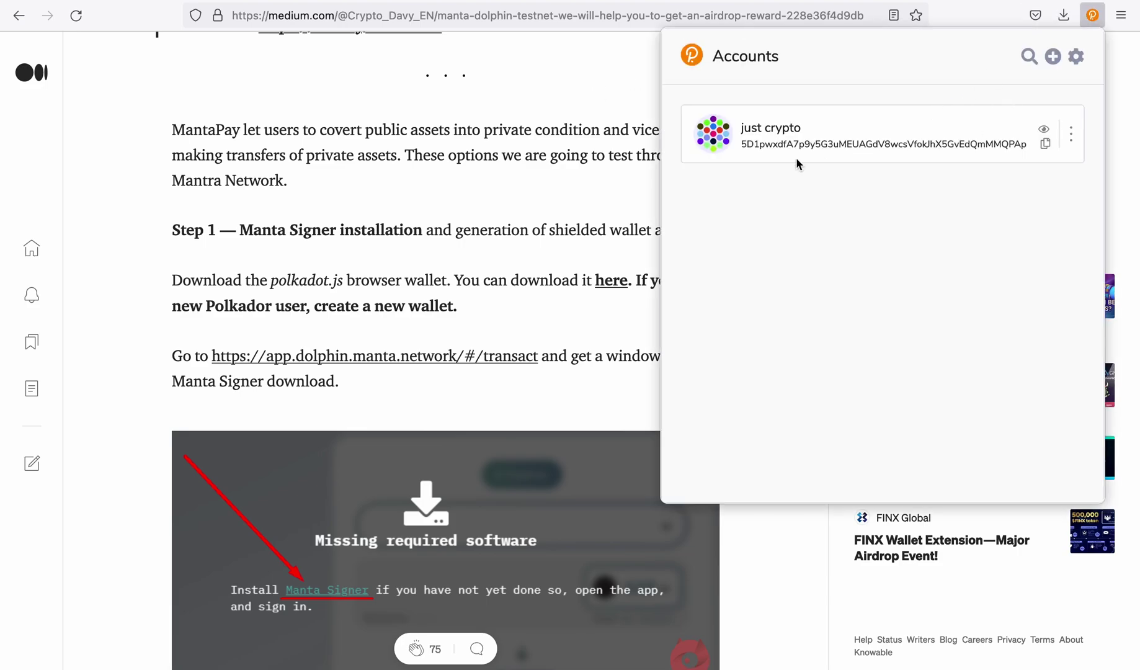
{"action": "left_click", "coordinate": [641, 91]}
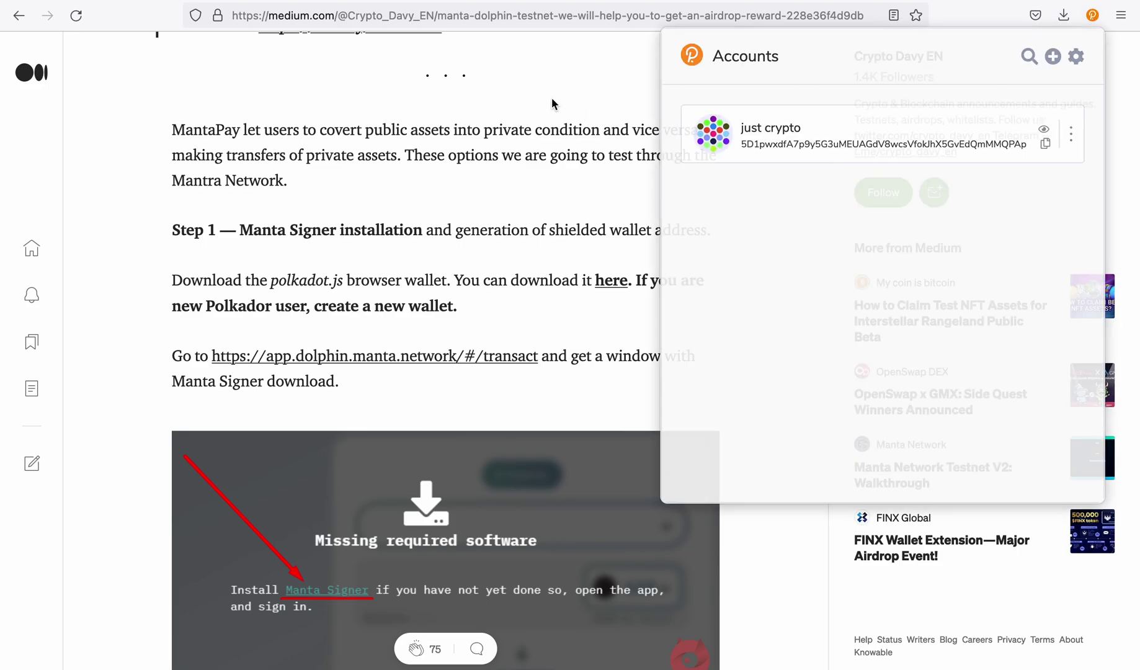
Step: Open the Polkadot{.js} extension download page linked in Step 1 and check the installed wallet's accounts there
{"action": "left_click", "coordinate": [613, 283]}
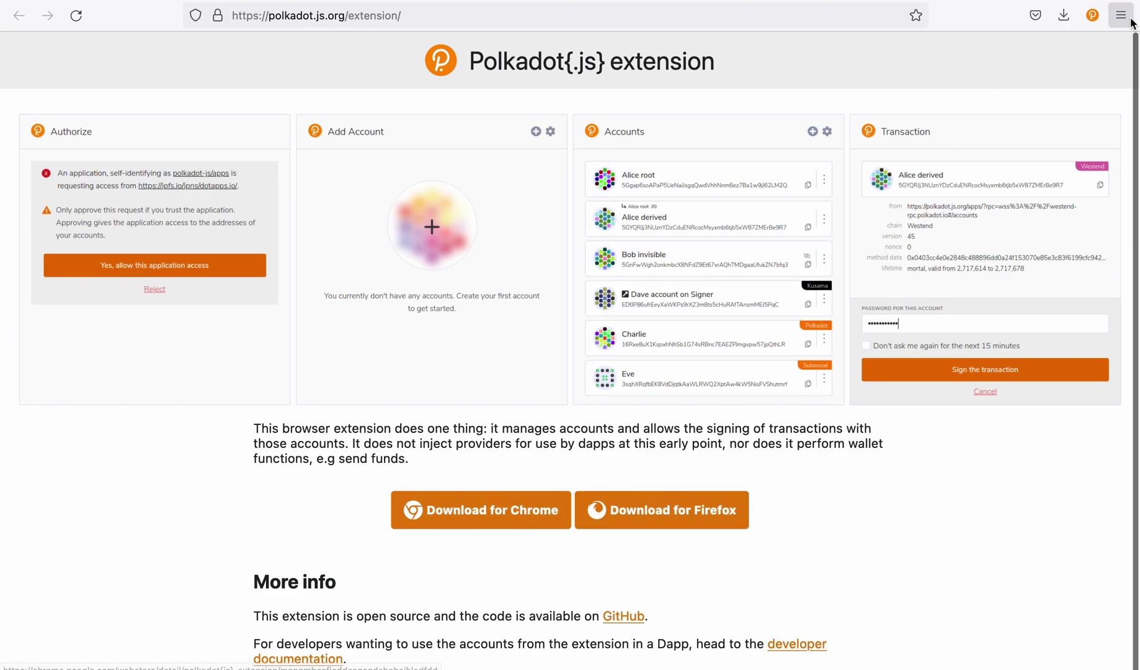
{"action": "left_click", "coordinate": [1093, 15]}
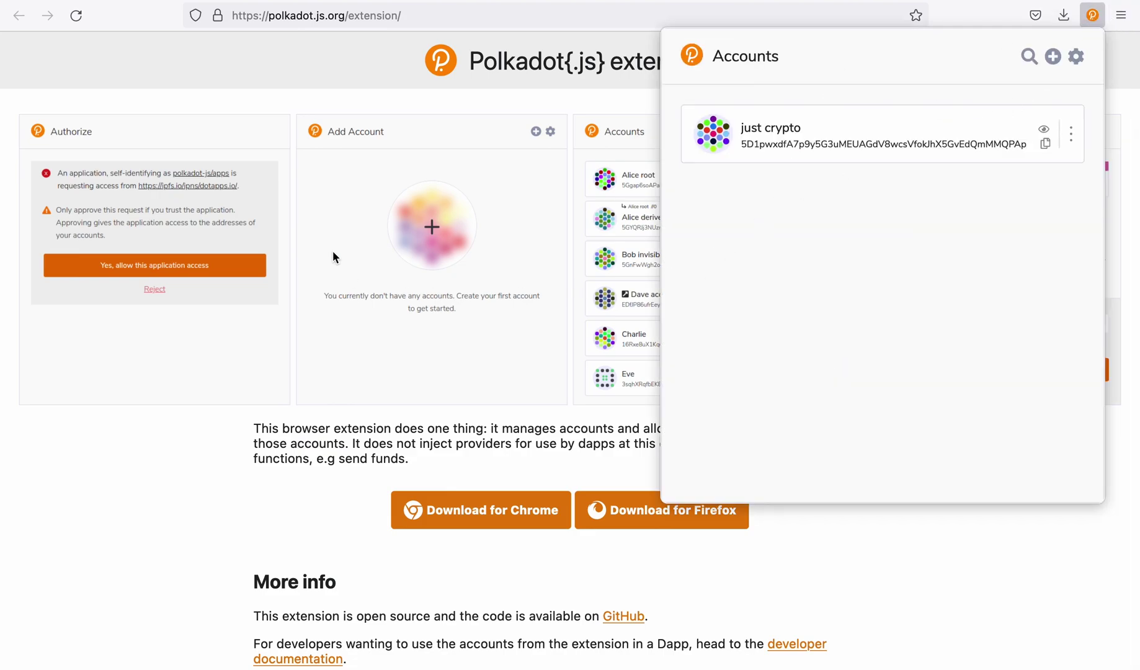
{"action": "left_click", "coordinate": [350, 421]}
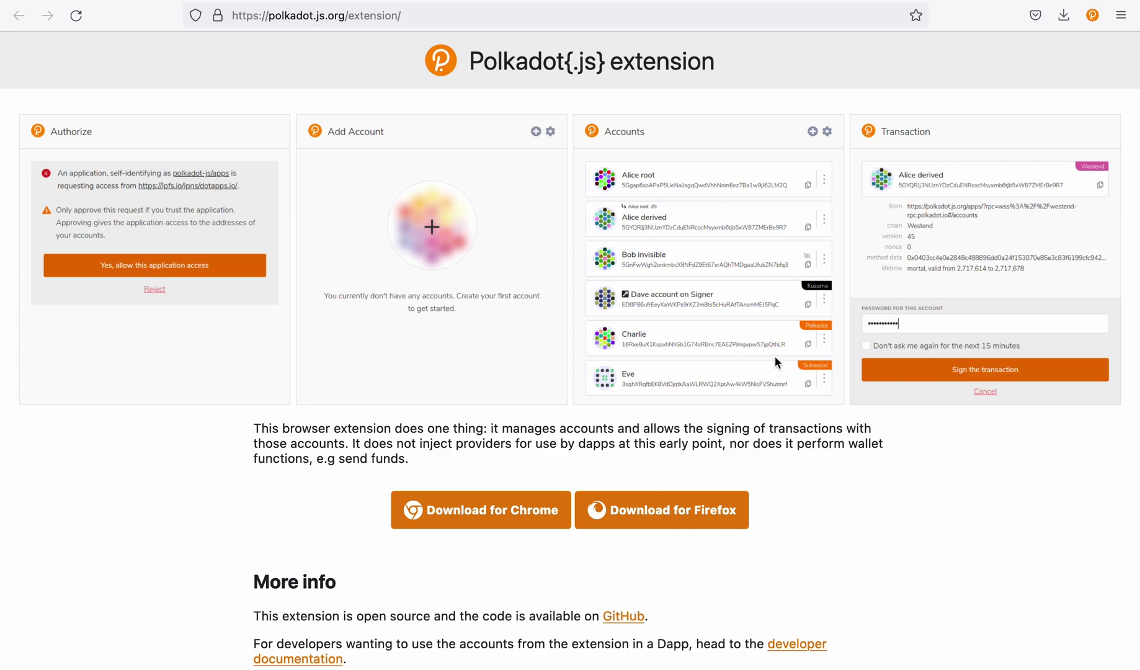
Step: Choose Substrate as the display address format in the Polkadot{.js} wallet settings, and close the extension download page
{"action": "left_click", "coordinate": [1092, 15]}
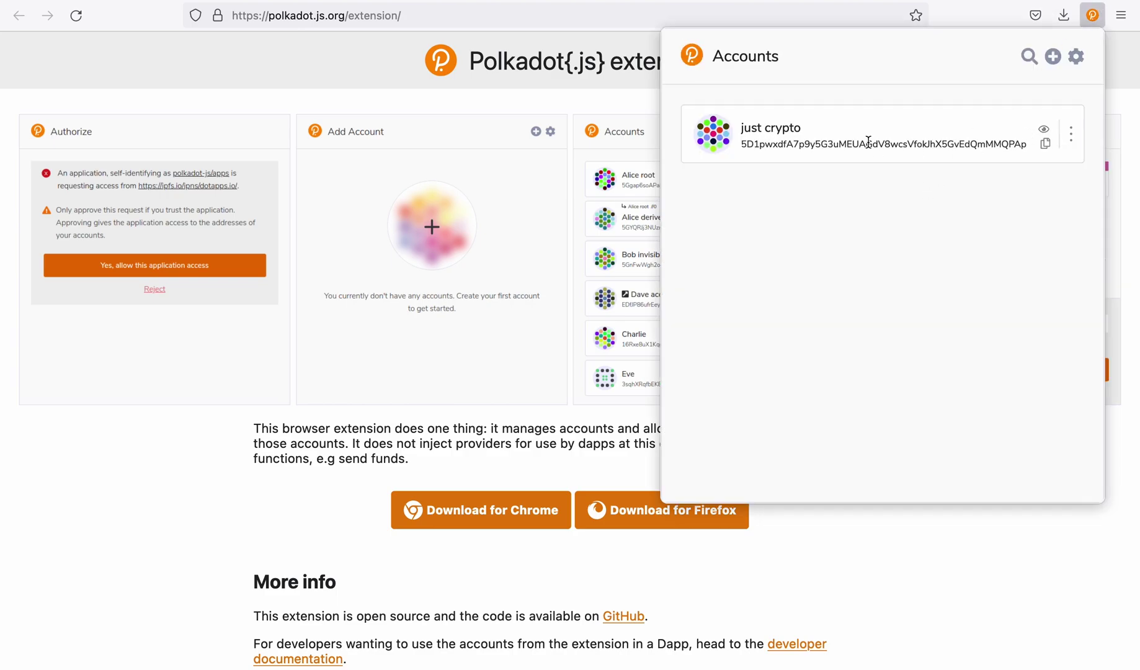
{"action": "left_click", "coordinate": [1077, 56]}
{"action": "left_click", "coordinate": [957, 194]}
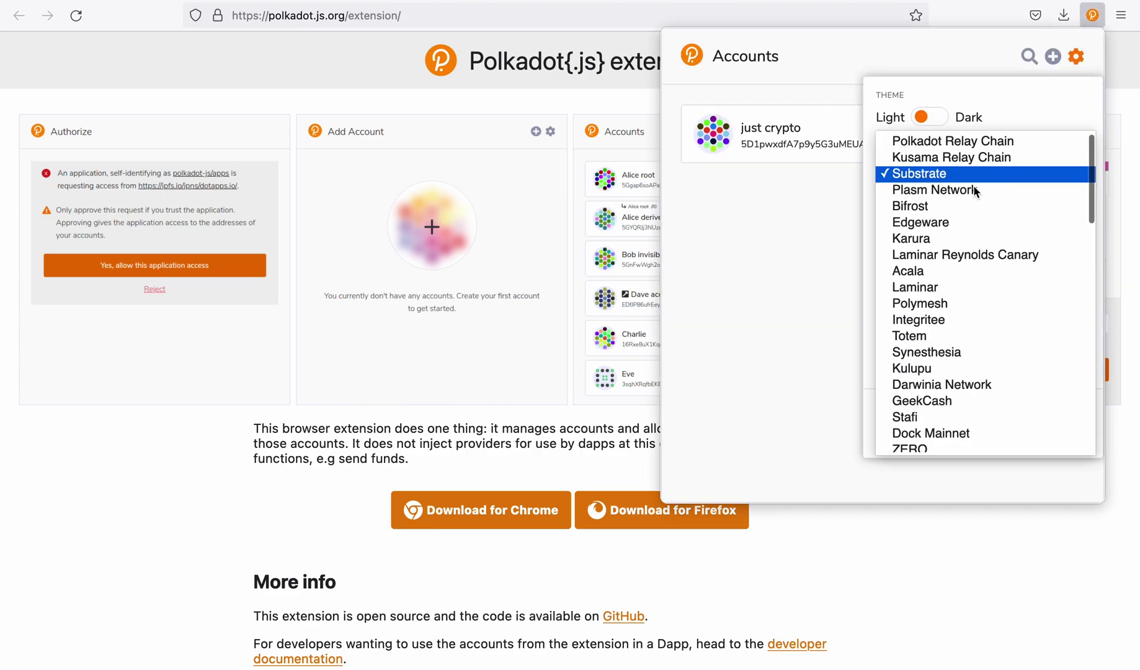
{"action": "left_click", "coordinate": [950, 176]}
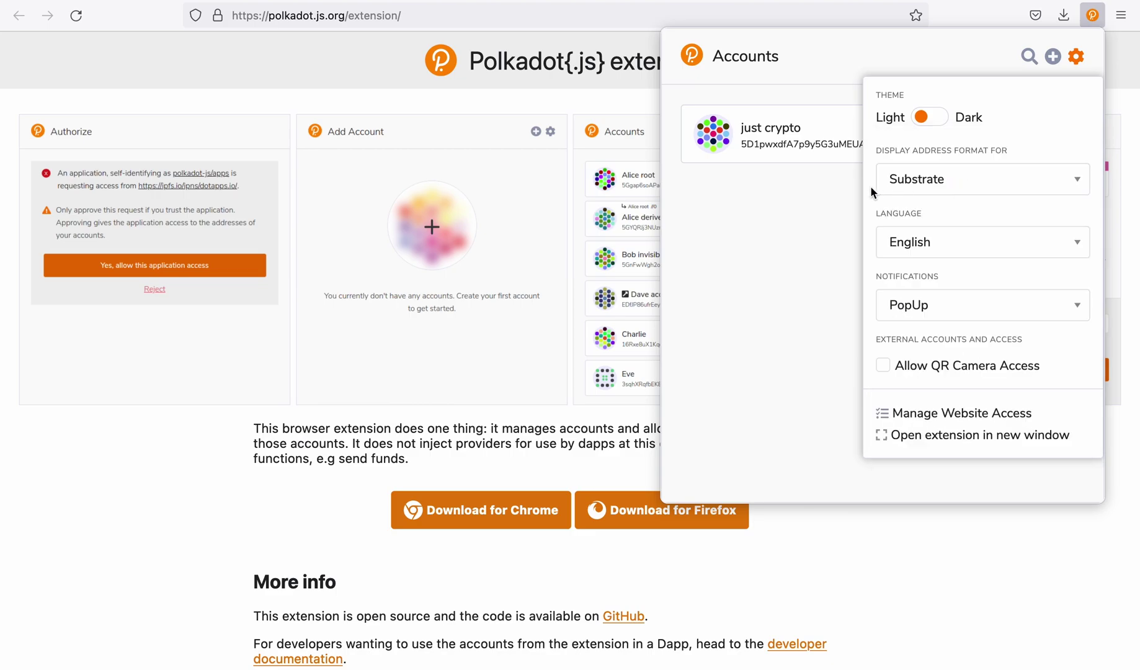
{"action": "left_click", "coordinate": [779, 225]}
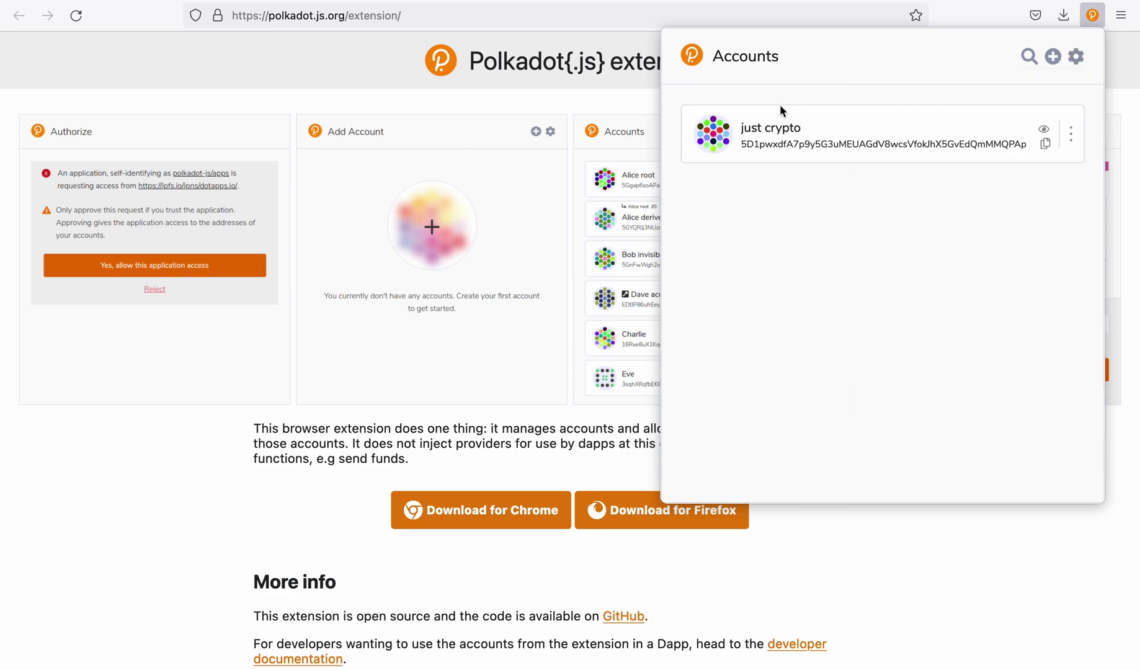
{"action": "key", "text": "Escape"}
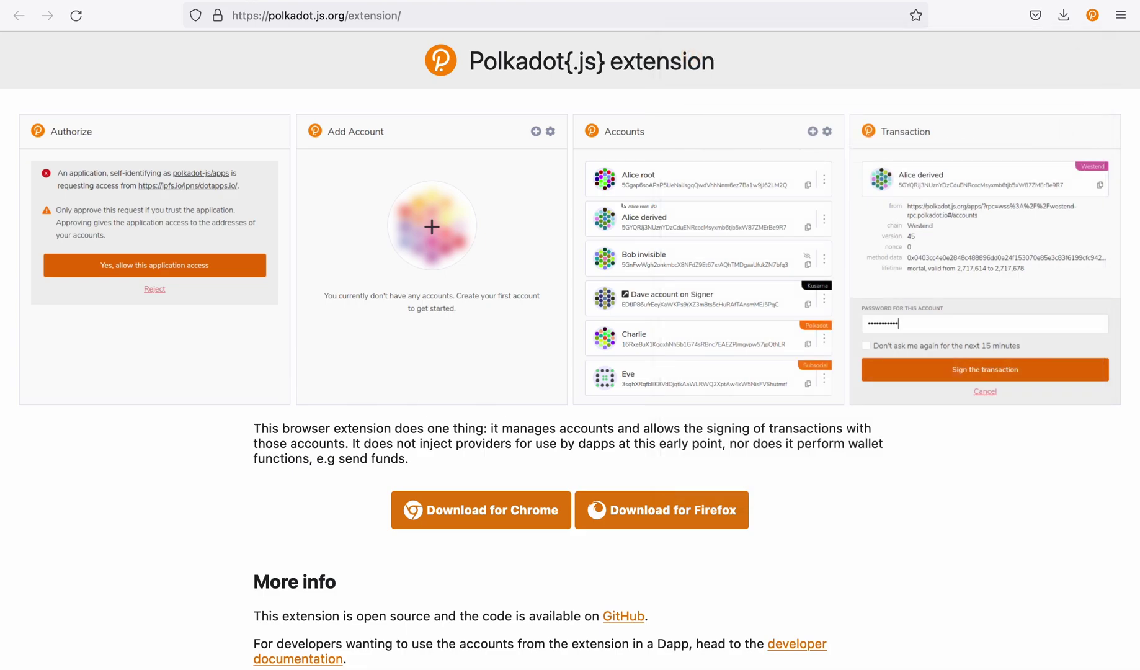
{"action": "key", "text": "ctrl+w"}
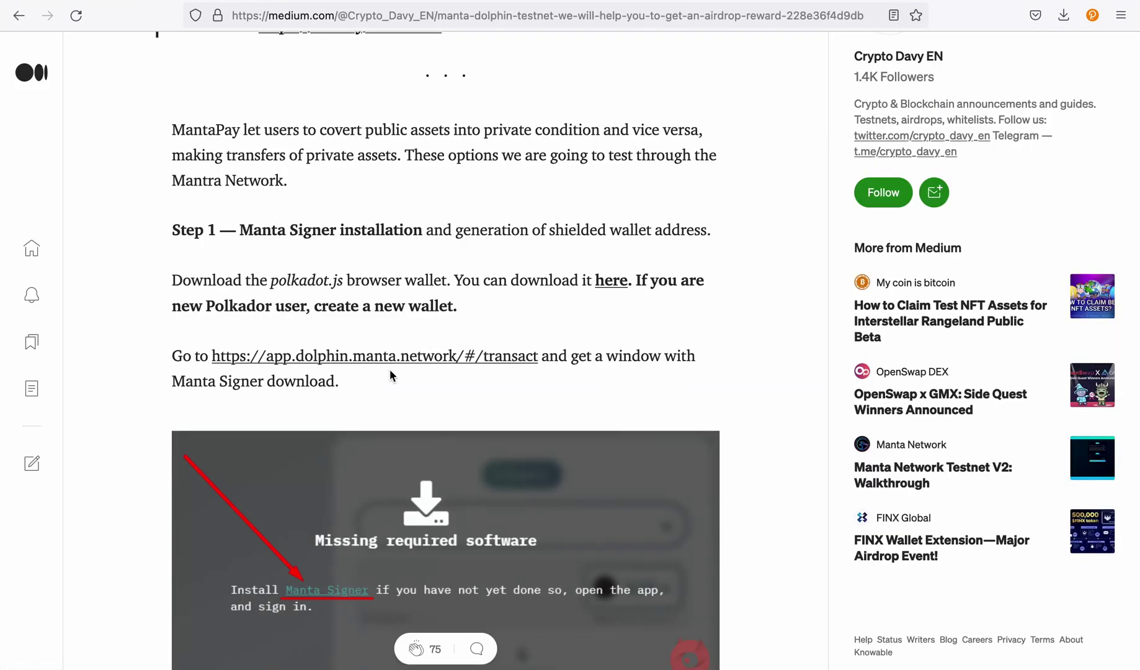
Step: Open the Dolphin transact app linked in Step 1 of the article and return to the article
{"action": "scroll", "coordinate": [389, 368], "scroll_direction": "down", "scroll_amount": 3}
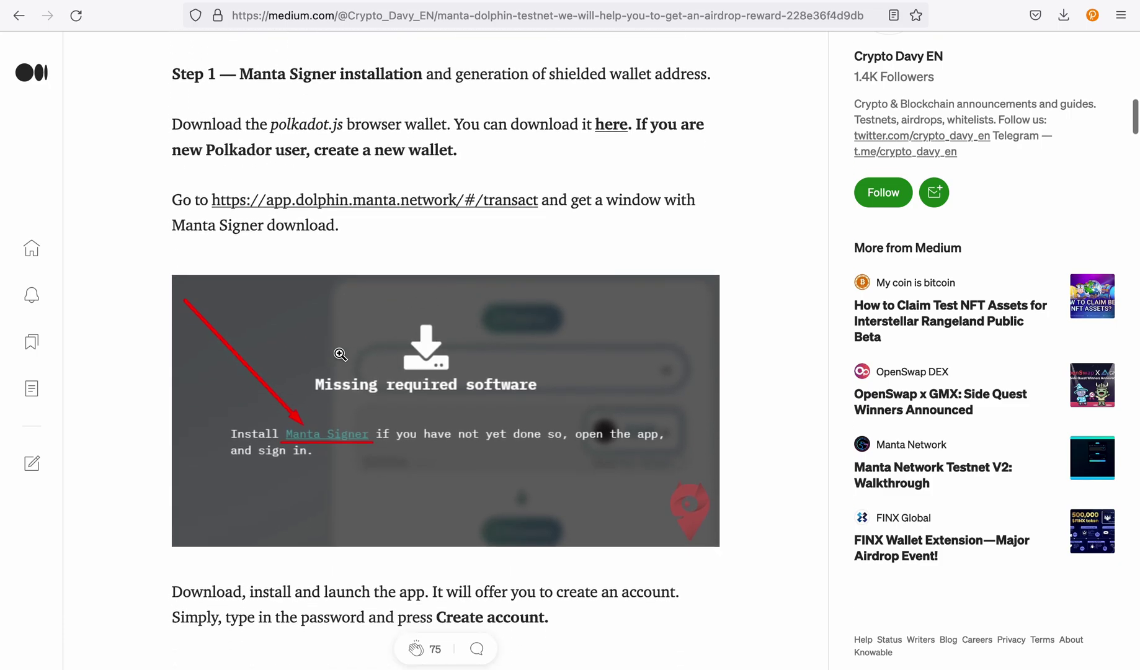
{"action": "left_click", "coordinate": [395, 201]}
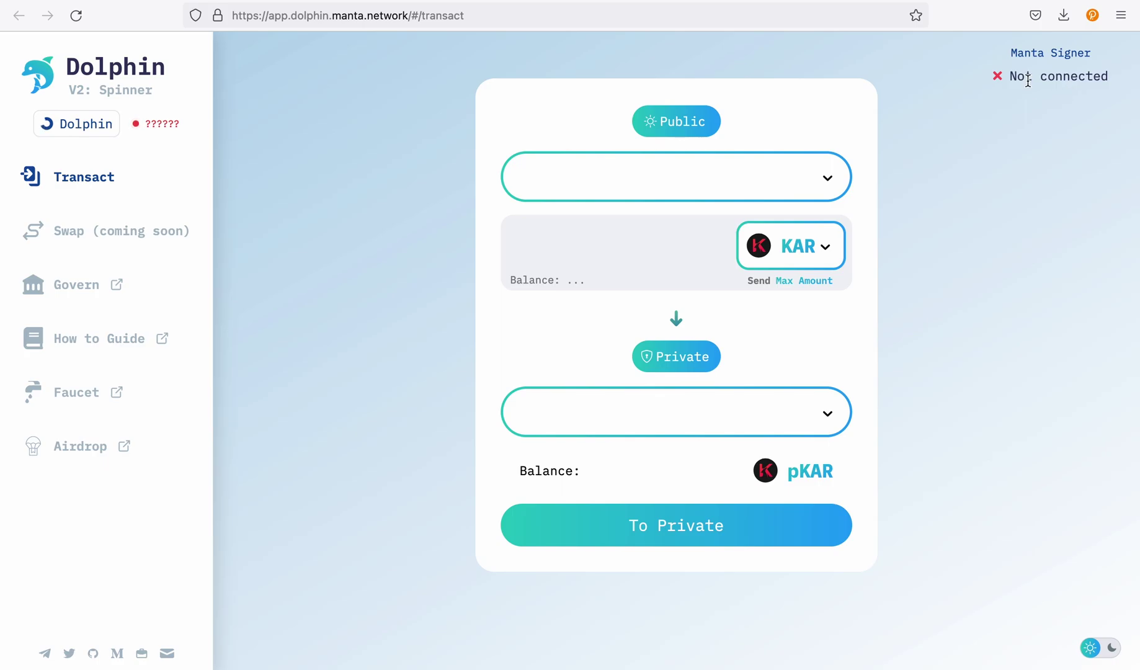
{"action": "left_click", "coordinate": [103, 1]}
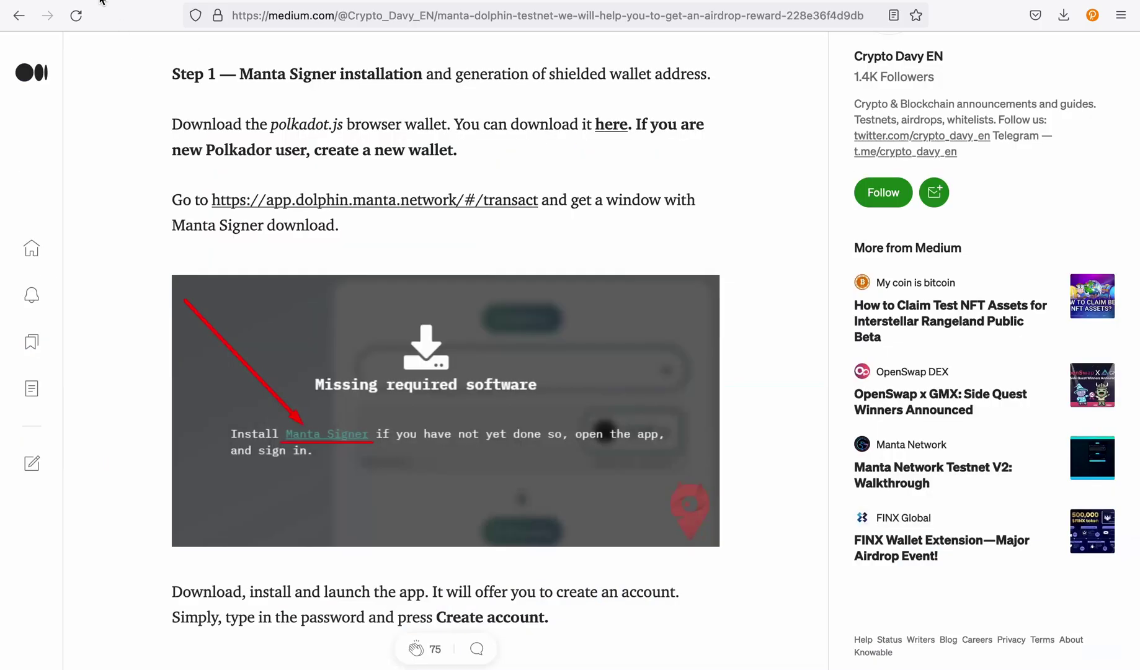
Step: Review the article's Manta Signer account creation instructions and check the signer's connection and version in the Dolphin app
{"action": "scroll", "coordinate": [329, 322], "scroll_direction": "down", "scroll_amount": 2}
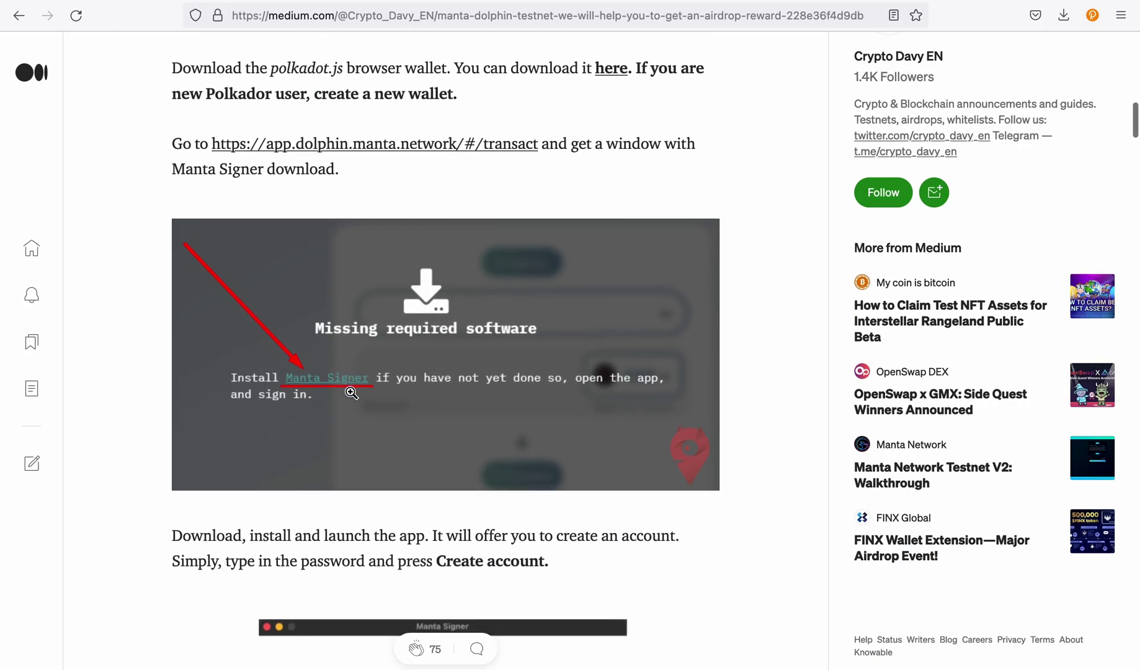
{"action": "scroll", "coordinate": [353, 397], "scroll_direction": "down", "scroll_amount": 5}
{"action": "scroll", "coordinate": [424, 539], "scroll_direction": "down", "scroll_amount": 2}
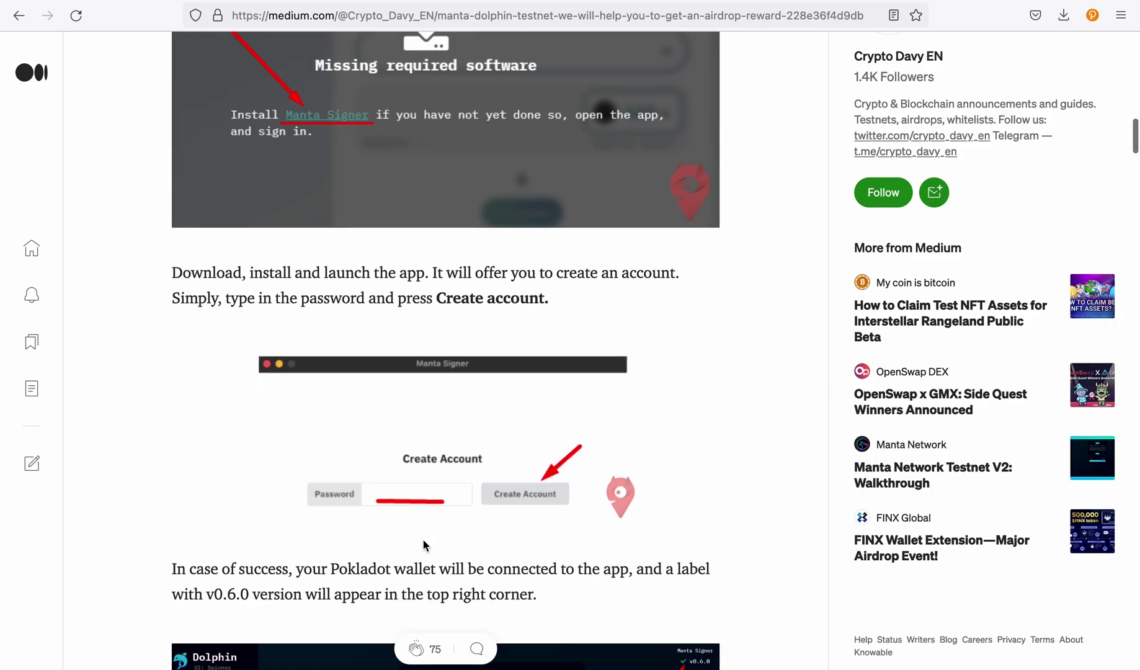
{"action": "scroll", "coordinate": [429, 465], "scroll_direction": "down", "scroll_amount": 4}
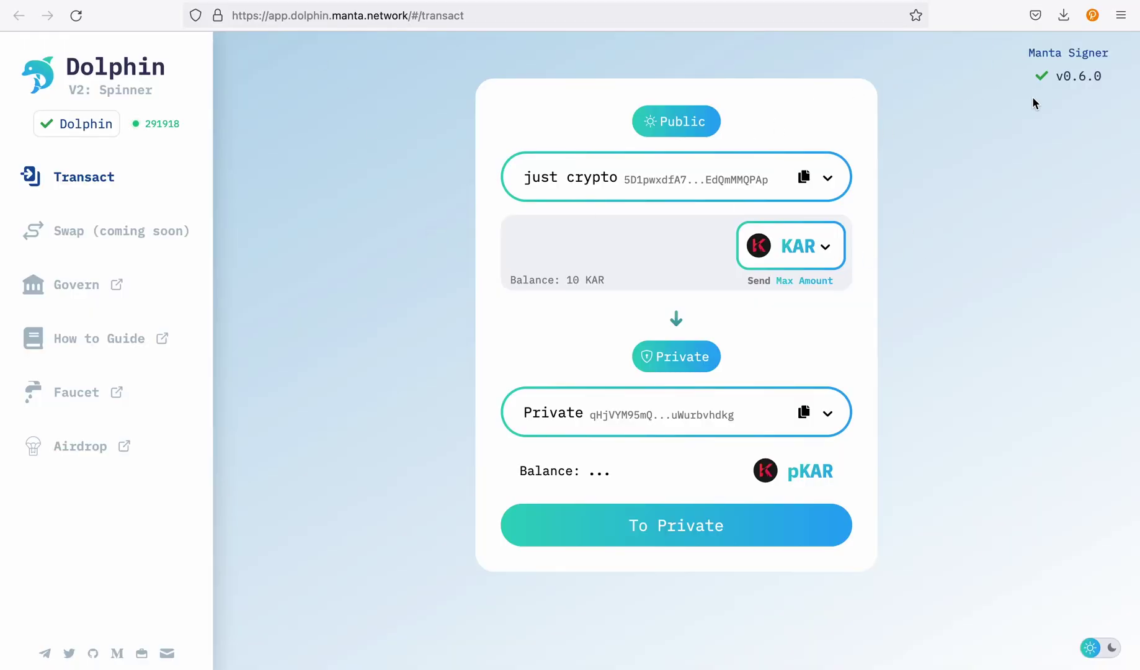
{"action": "left_click_drag", "start_coordinate": [1103, 77], "coordinate": [1061, 82]}
{"action": "left_click", "coordinate": [1099, 80]}
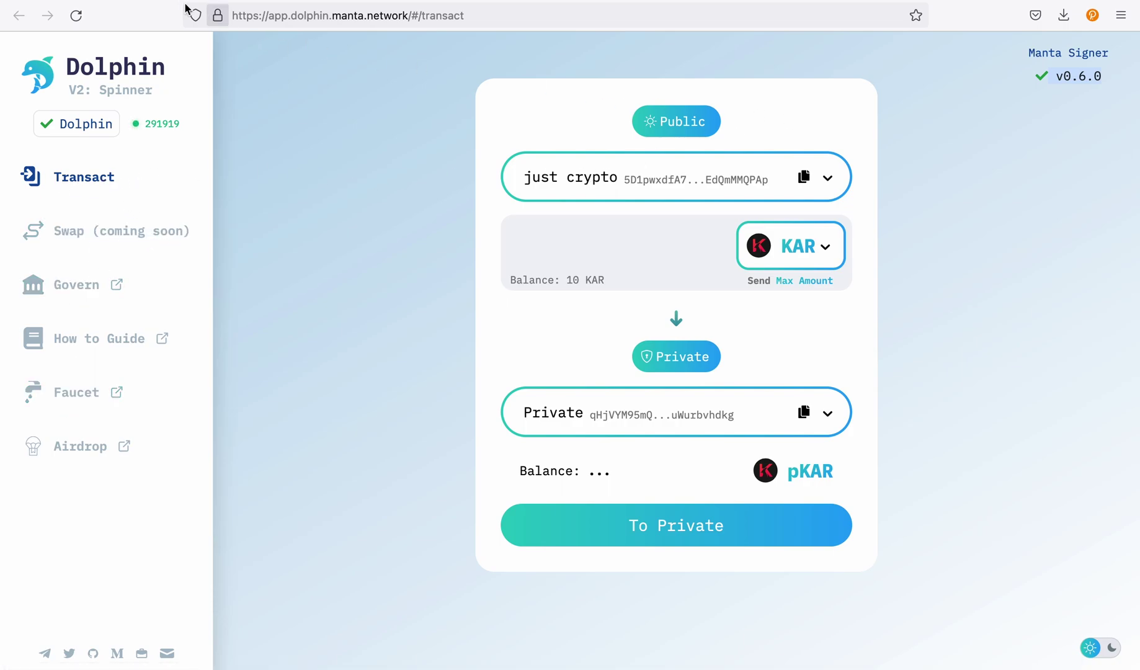
Step: Return to the article and read Step 2 on getting test tokens, including subscribing to the Discord server
{"action": "left_click", "coordinate": [99, 3]}
{"action": "scroll", "coordinate": [361, 270], "scroll_direction": "up", "scroll_amount": 1}
{"action": "scroll", "coordinate": [361, 269], "scroll_direction": "down", "scroll_amount": 6}
{"action": "scroll", "coordinate": [360, 269], "scroll_direction": "down", "scroll_amount": 5}
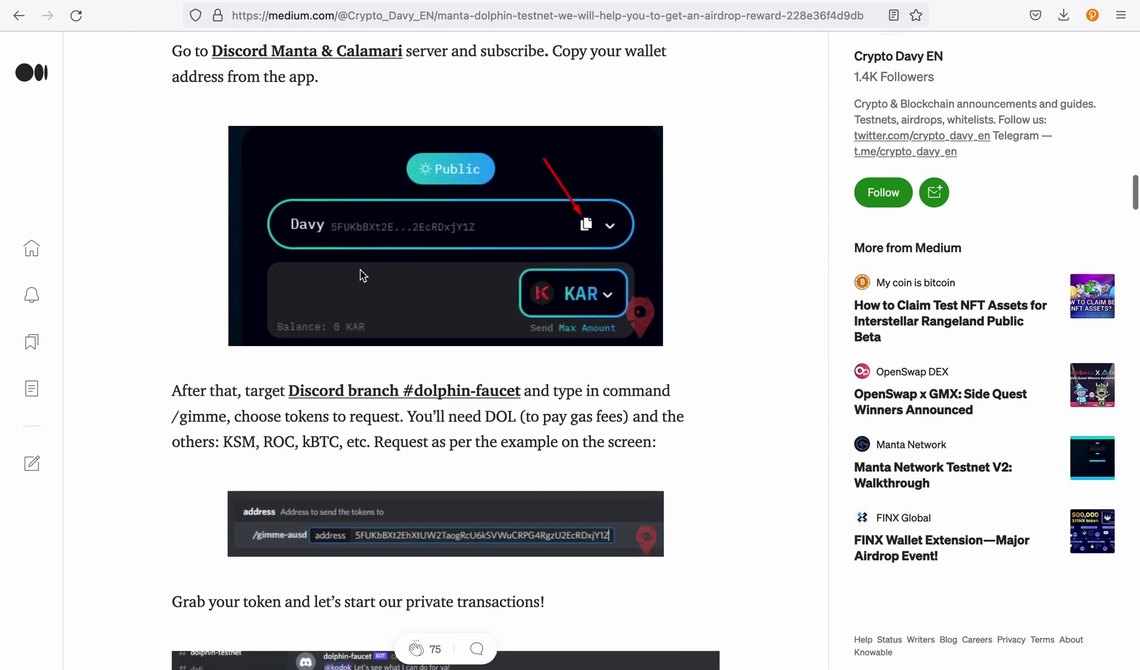
{"action": "scroll", "coordinate": [360, 269], "scroll_direction": "up", "scroll_amount": 3}
{"action": "scroll", "coordinate": [360, 269], "scroll_direction": "up", "scroll_amount": 3}
{"action": "left_click_drag", "start_coordinate": [241, 304], "coordinate": [414, 304]}
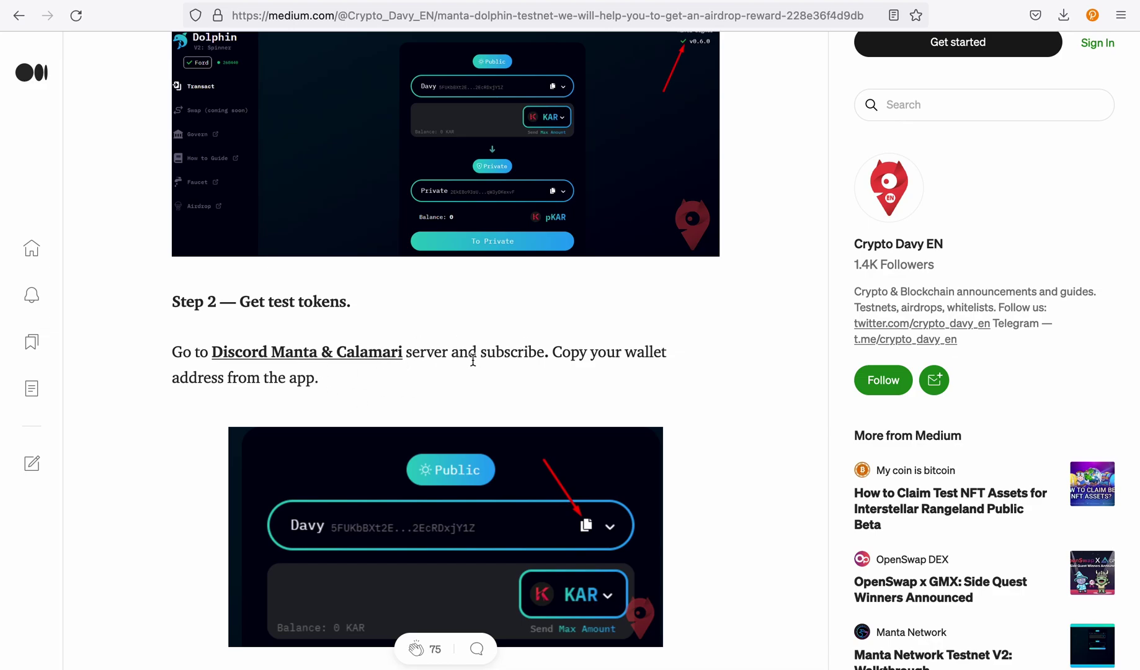
{"action": "left_click_drag", "start_coordinate": [473, 360], "coordinate": [536, 358]}
{"action": "left_click", "coordinate": [555, 357]}
Step: Open the article's Discord Manta & Calamari invite, continue to Discord in the browser, and close that page
{"action": "left_click", "coordinate": [355, 352]}
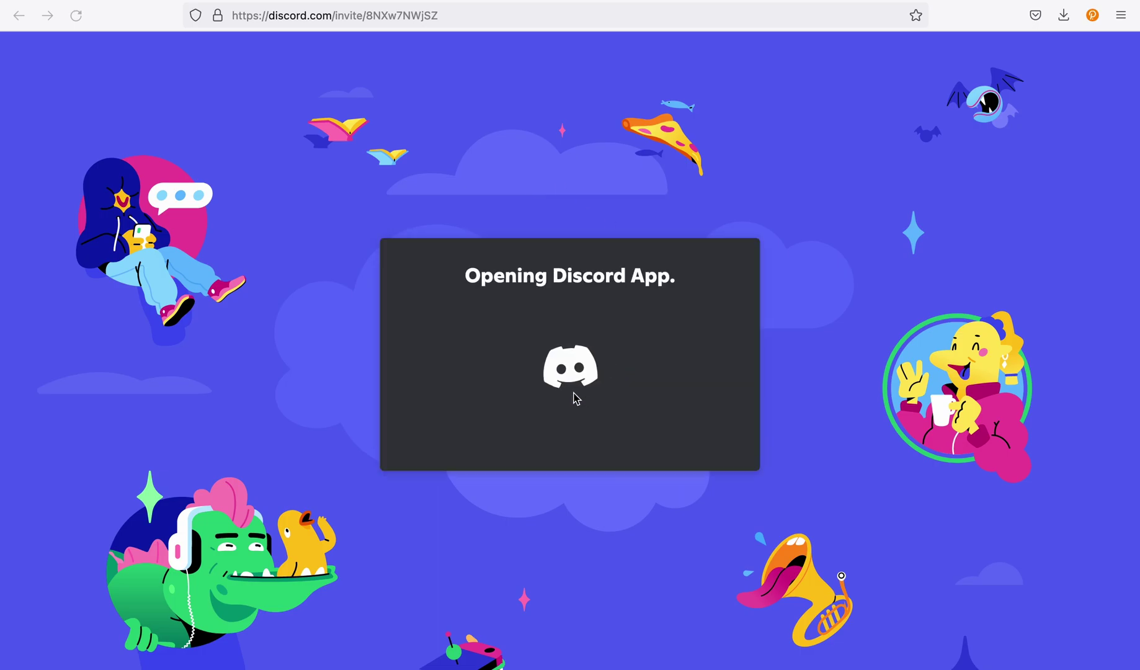
{"action": "left_click", "coordinate": [554, 443]}
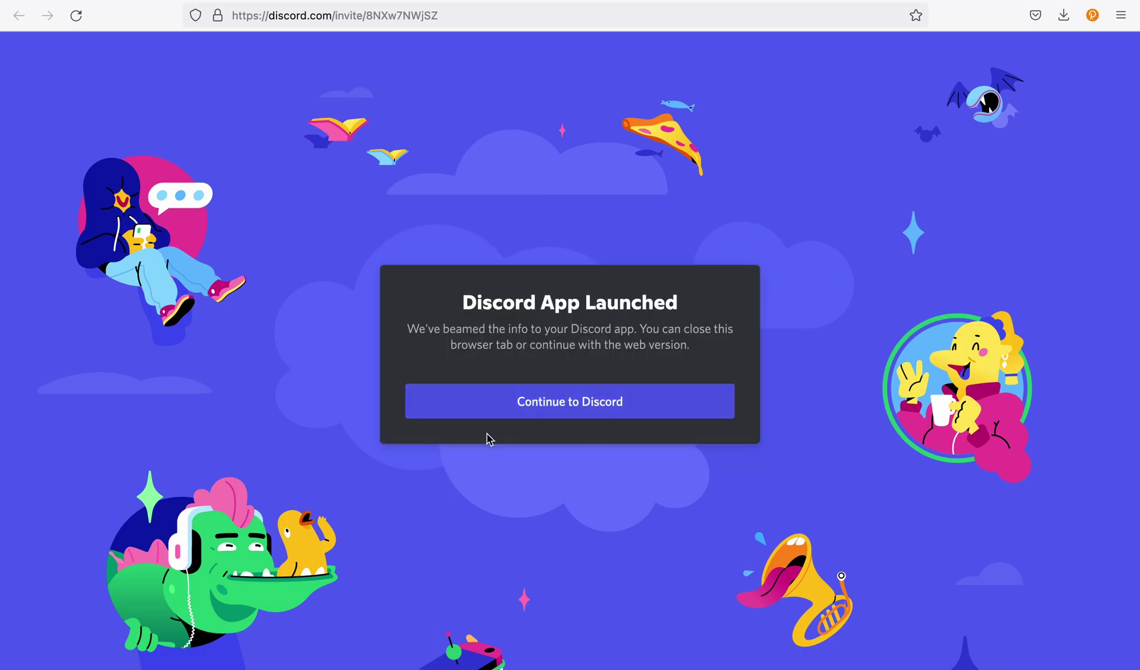
{"action": "left_click", "coordinate": [570, 402]}
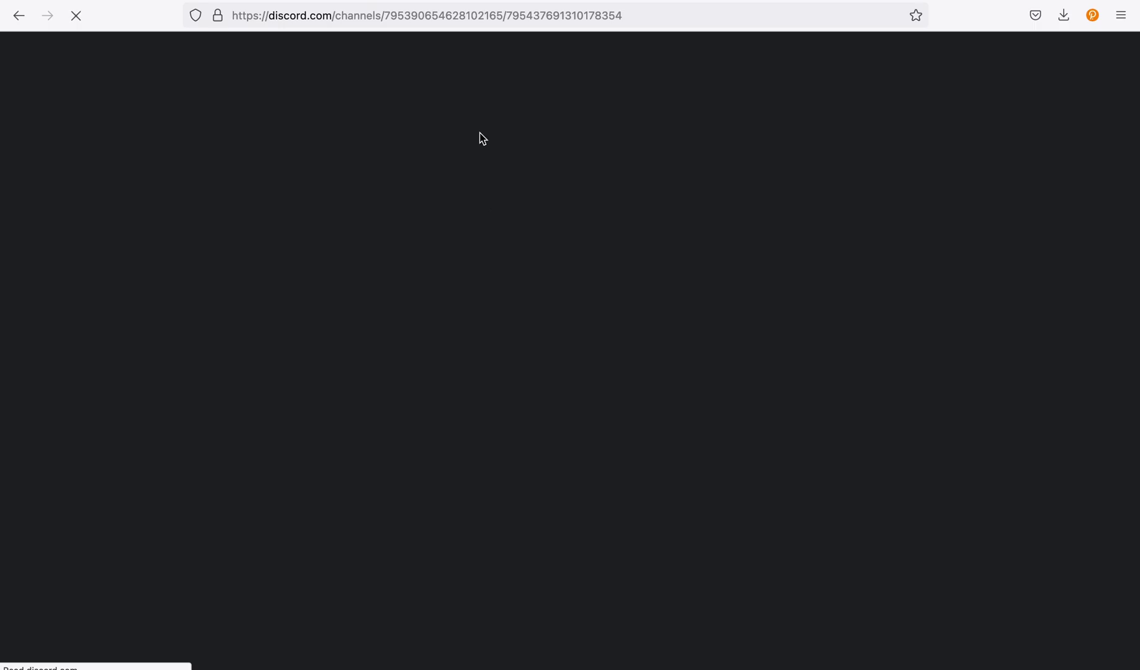
{"action": "key", "text": "super+w"}
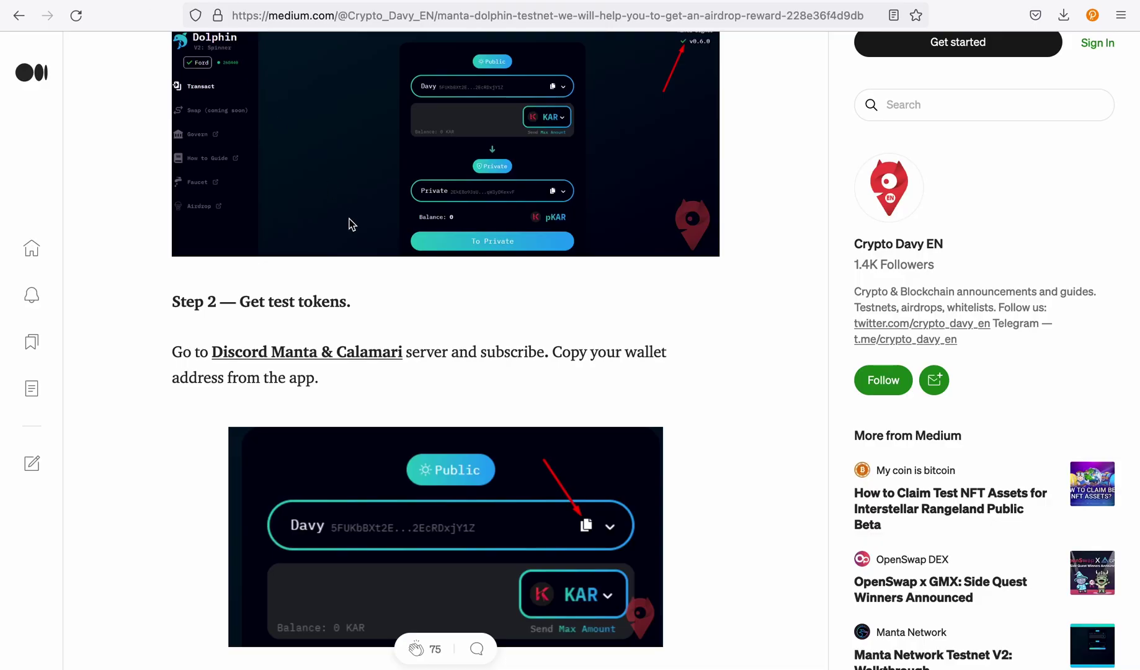
Step: Continue through the article's Step 2, open Discord's dolphin-faucet channel, and start the /gimme-ausd command
{"action": "scroll", "coordinate": [421, 433], "scroll_direction": "down", "scroll_amount": 5}
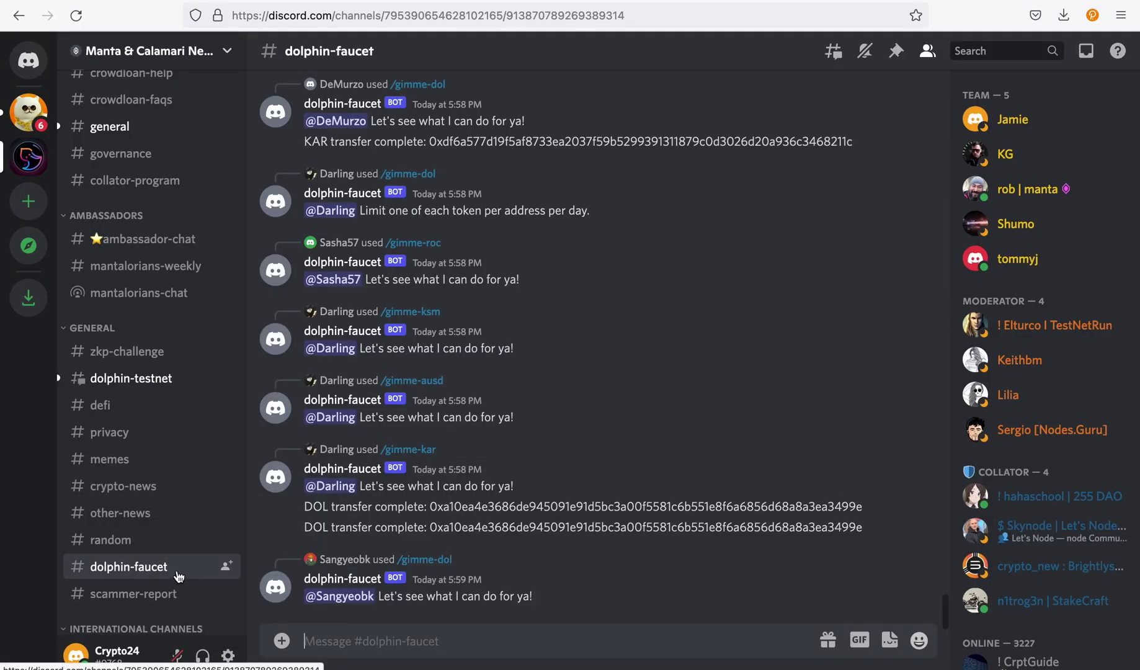
{"action": "type", "text": "/"}
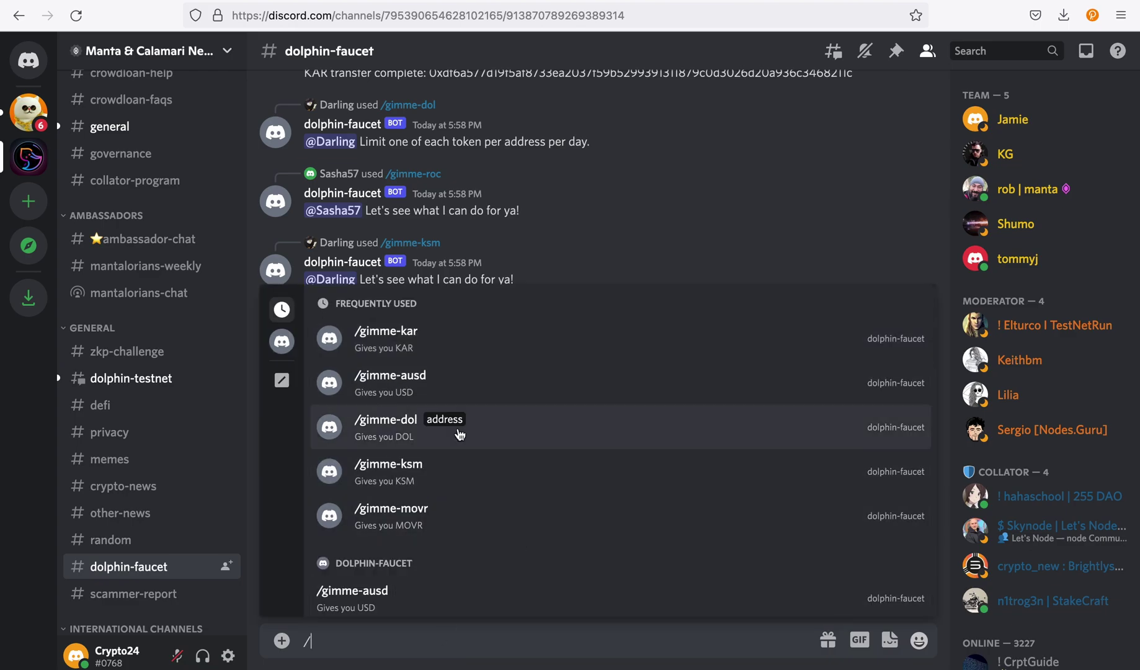
{"action": "scroll", "coordinate": [456, 420], "scroll_direction": "down", "scroll_amount": 4}
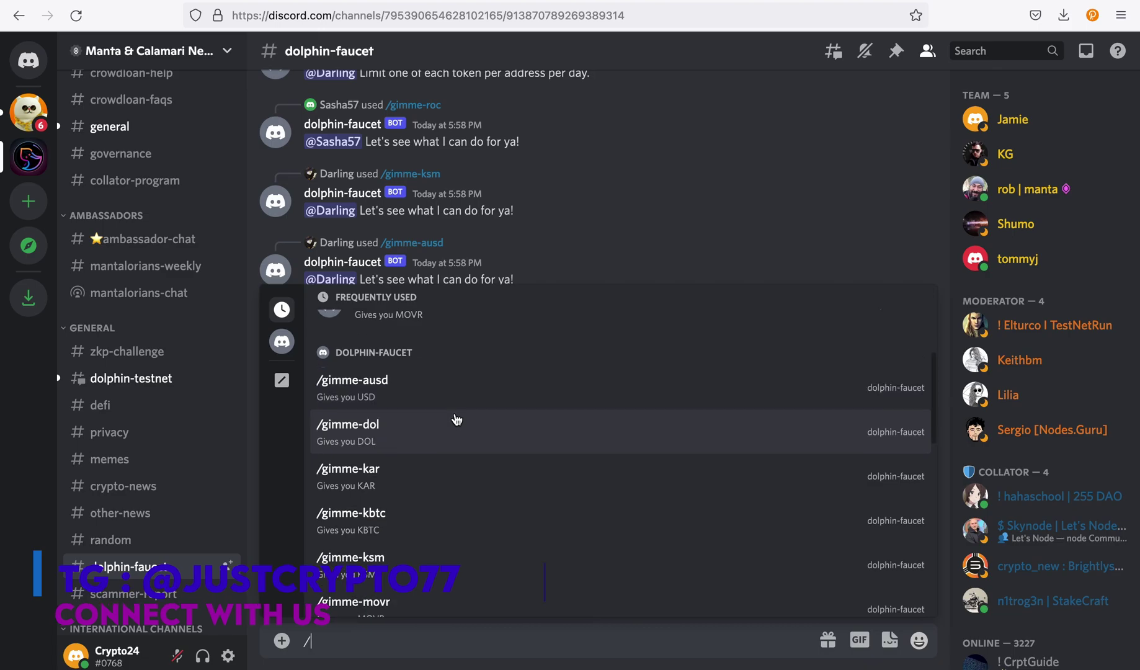
{"action": "scroll", "coordinate": [457, 420], "scroll_direction": "down", "scroll_amount": 2}
{"action": "scroll", "coordinate": [457, 420], "scroll_direction": "up", "scroll_amount": 3}
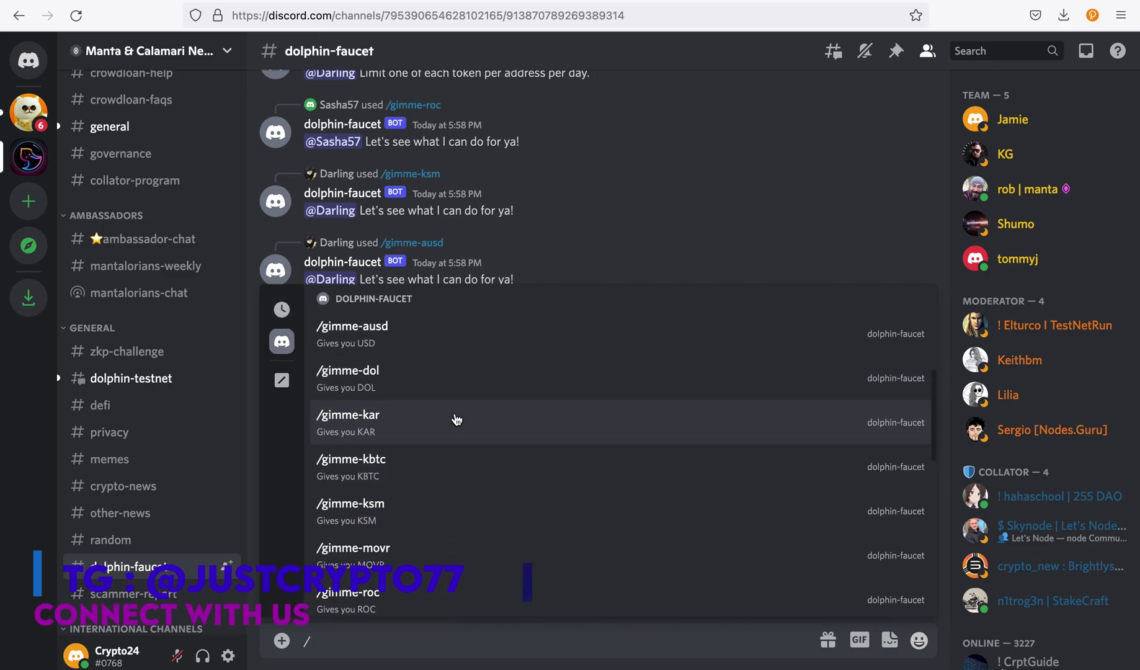
{"action": "scroll", "coordinate": [460, 397], "scroll_direction": "up", "scroll_amount": 1}
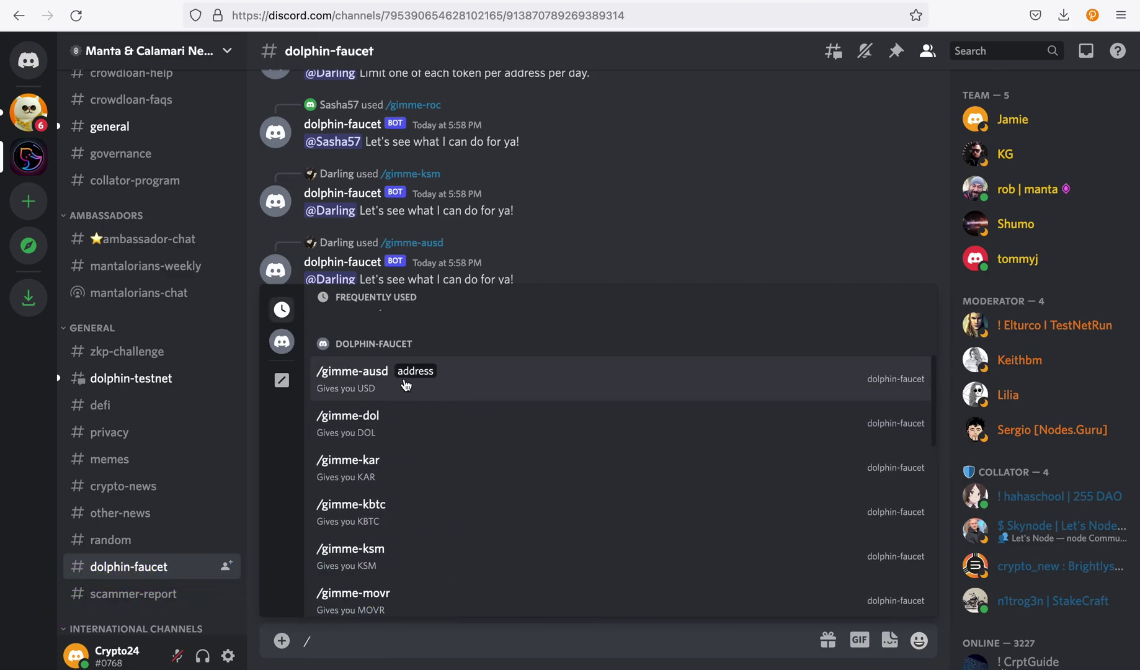
{"action": "left_click", "coordinate": [405, 385]}
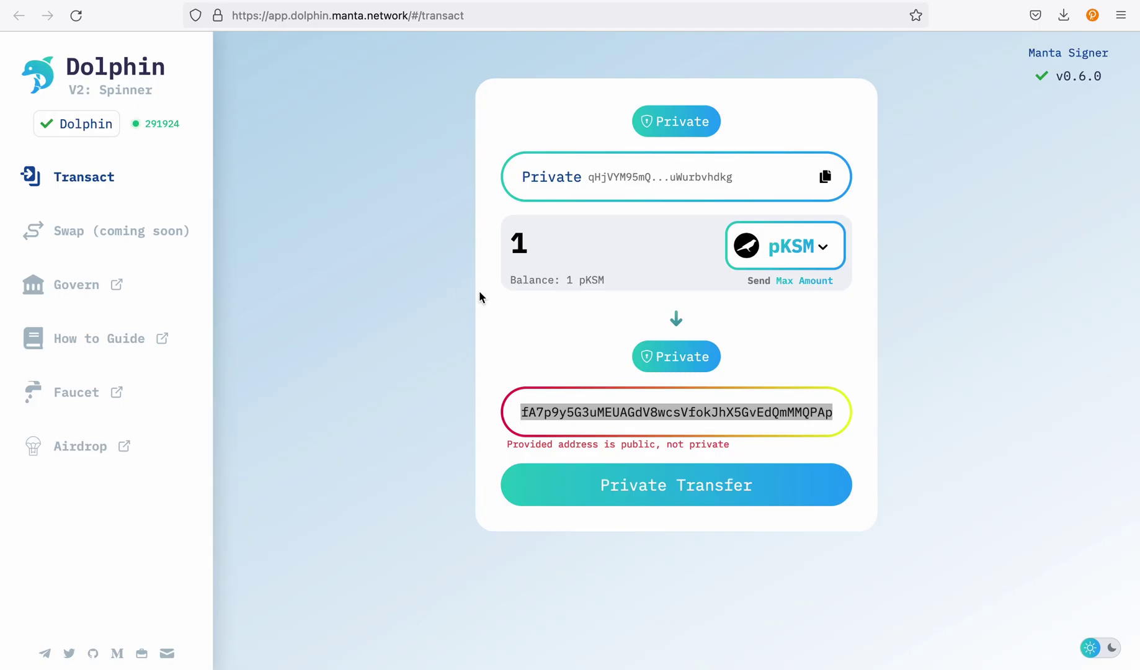
Step: In the Dolphin app, switch the sender to Public, select aUSD, and copy the public wallet address
{"action": "left_click", "coordinate": [792, 239]}
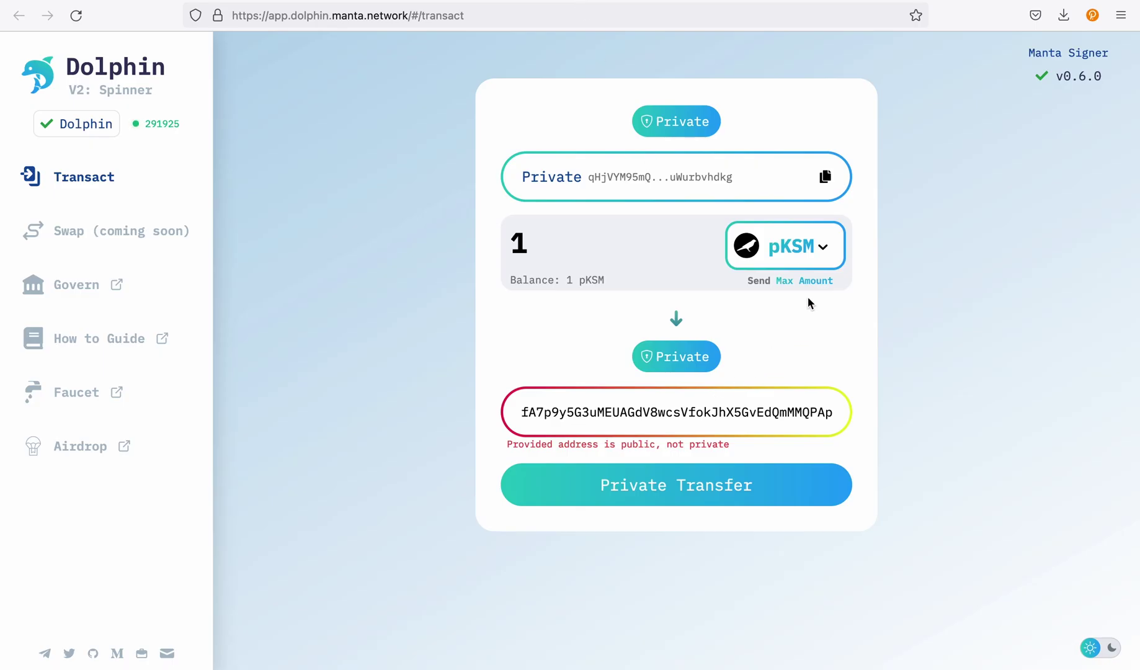
{"action": "left_click", "coordinate": [804, 249]}
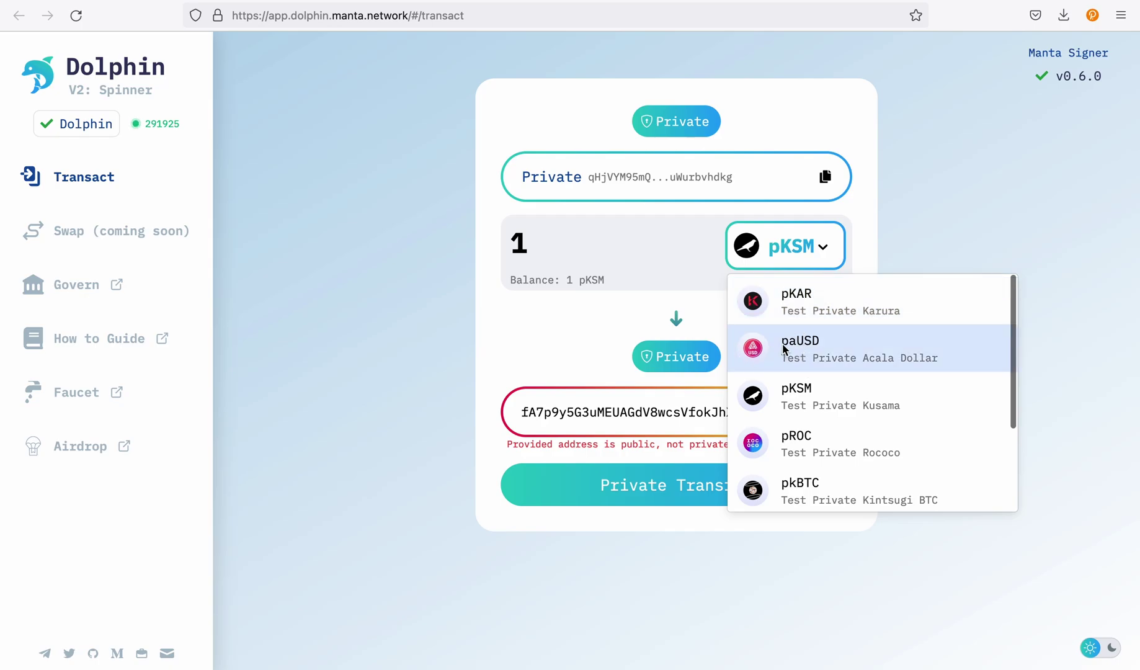
{"action": "left_click", "coordinate": [691, 123]}
{"action": "left_click", "coordinate": [799, 256]}
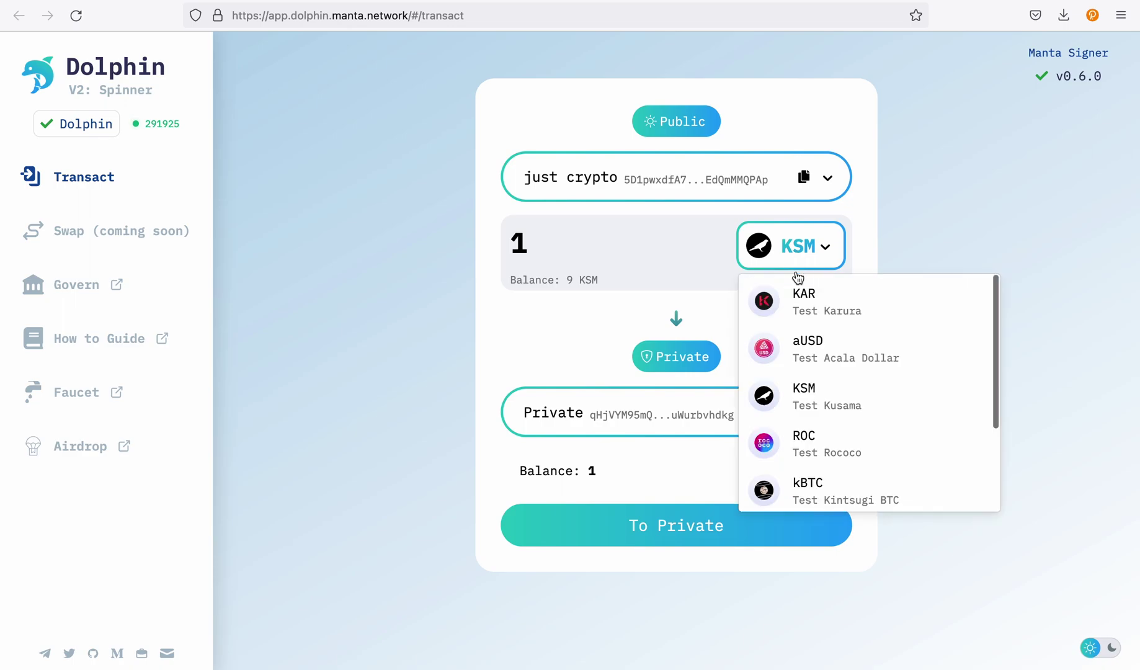
{"action": "left_click", "coordinate": [828, 352]}
{"action": "left_click", "coordinate": [805, 179]}
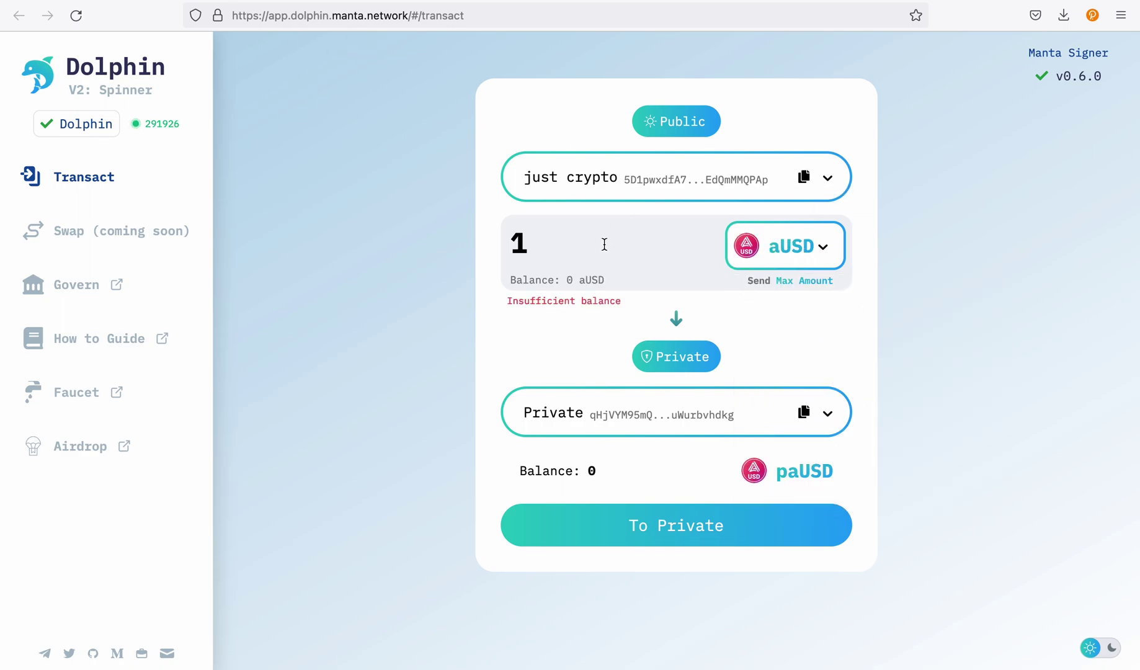
{"action": "triple_click", "coordinate": [583, 282]}
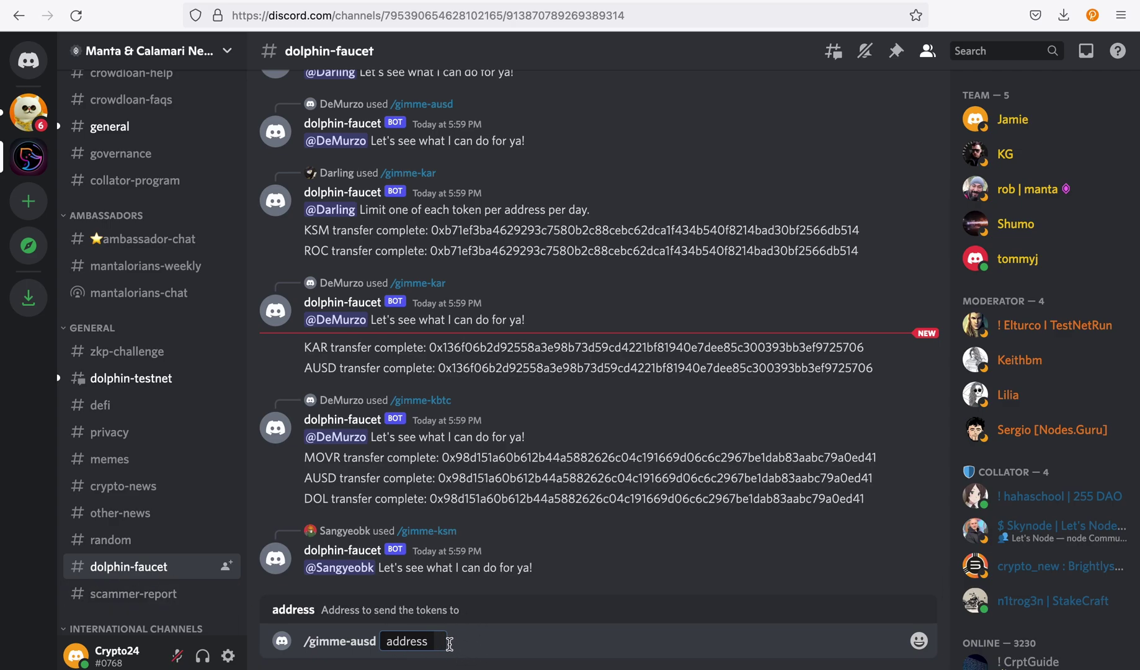
Step: Paste the public wallet address into the /gimme-ausd command in Discord and send the request
{"action": "right_click", "coordinate": [442, 639]}
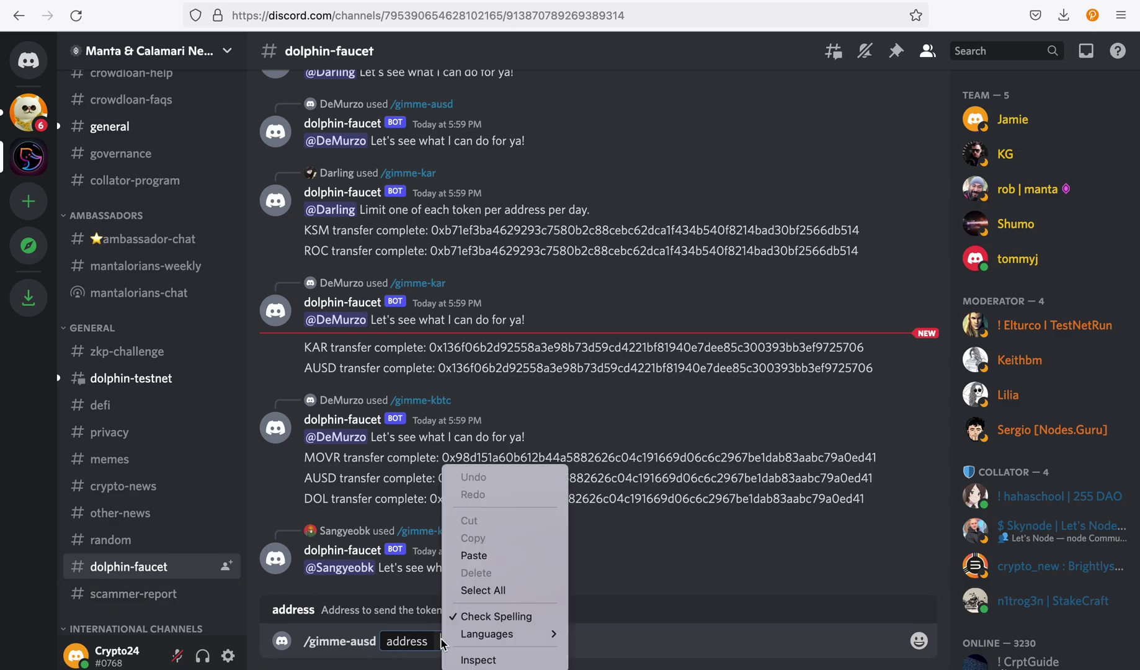
{"action": "left_click", "coordinate": [475, 555]}
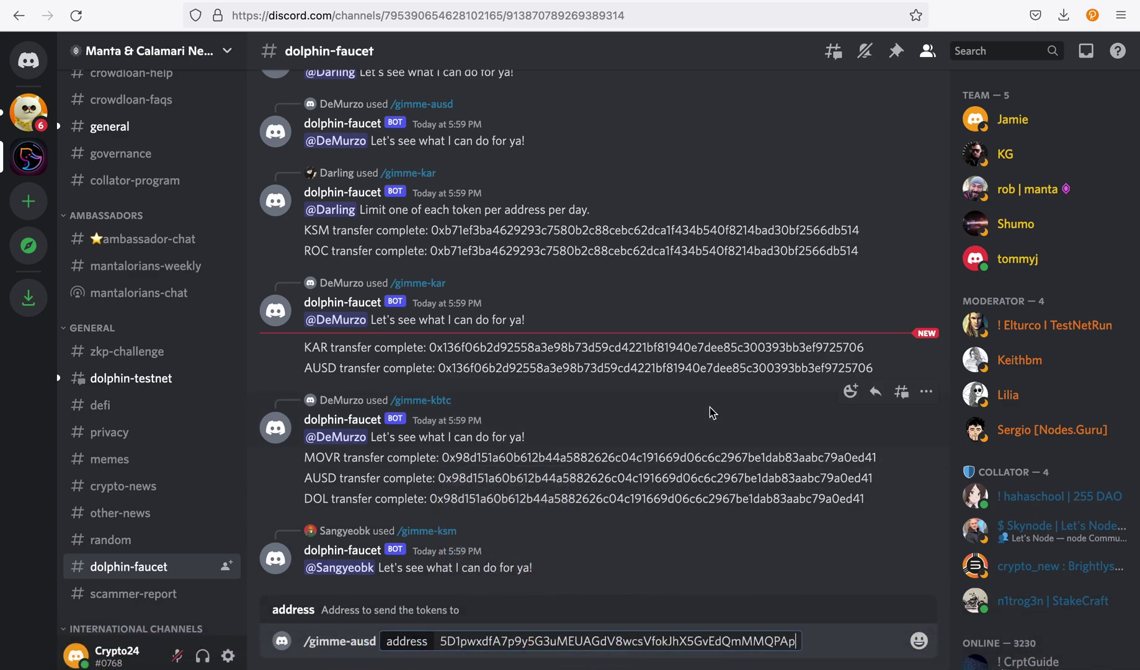
{"action": "key", "text": "Return"}
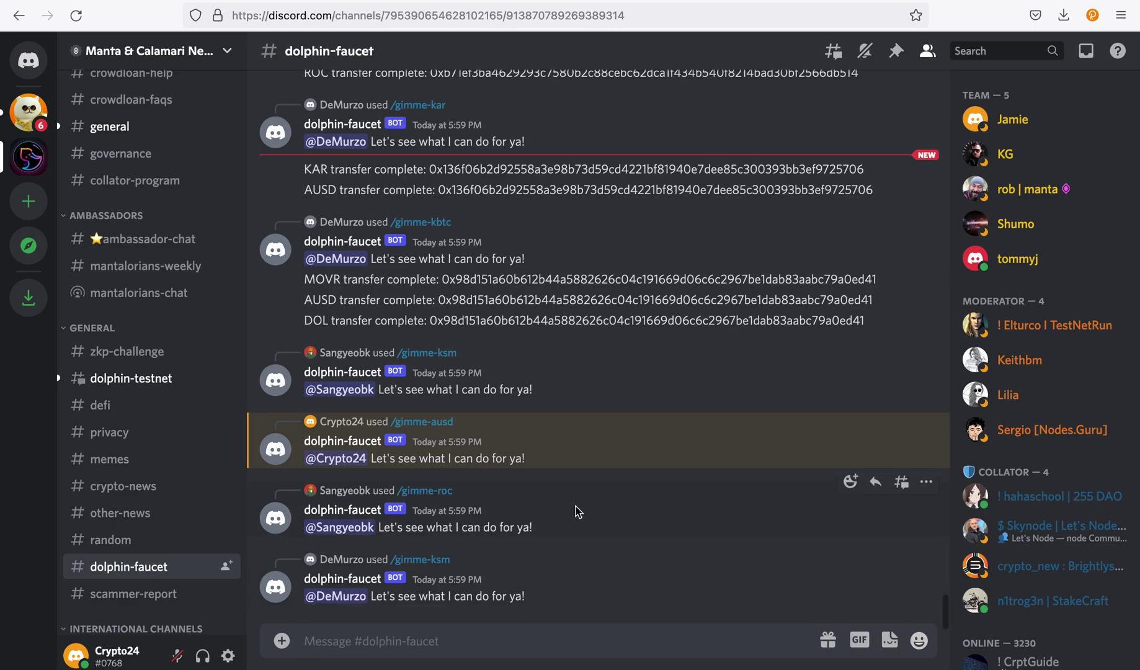
Step: Reload the Dolphin app, select aUSD, and check its public balance and the faucet channel's replies
{"action": "left_click", "coordinate": [512, 1]}
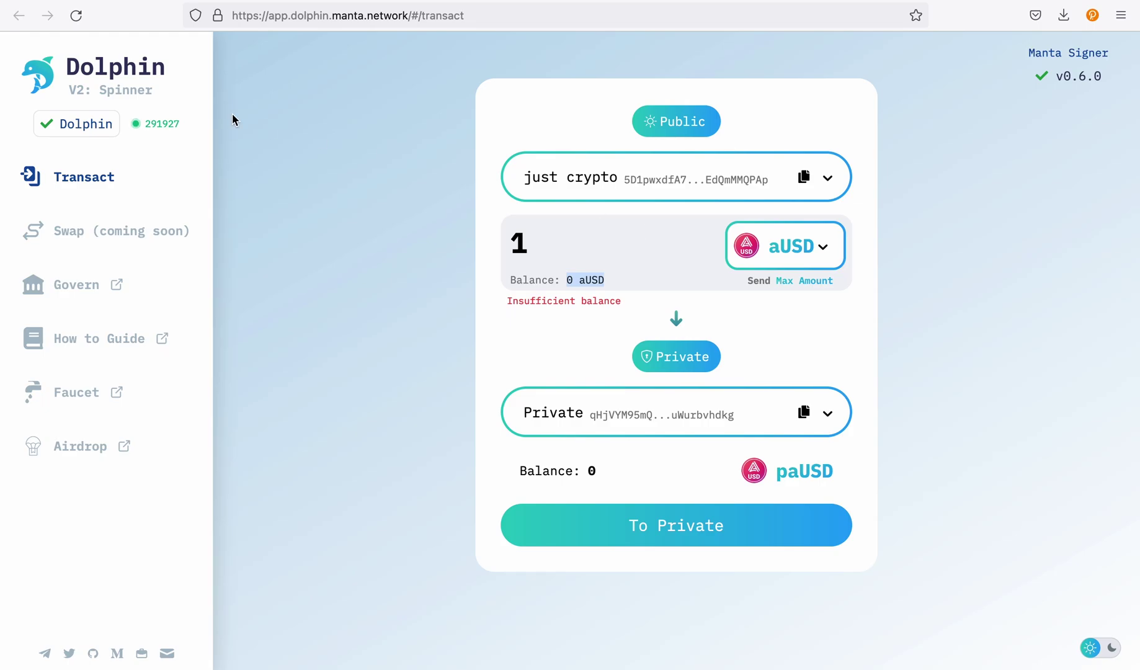
{"action": "left_click", "coordinate": [77, 15]}
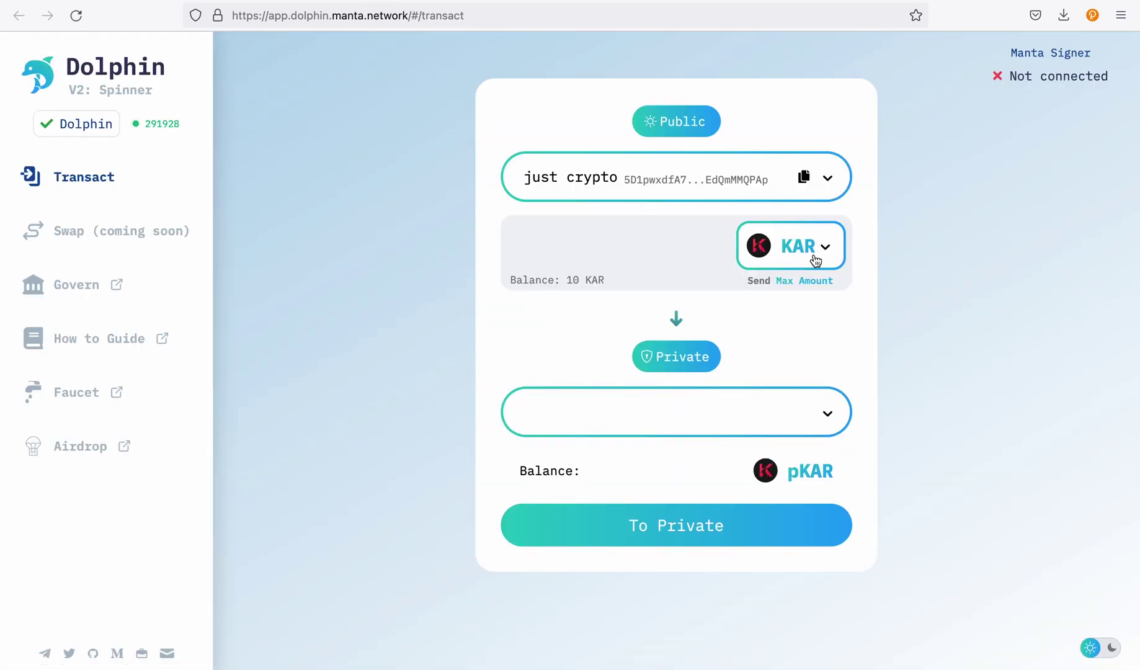
{"action": "left_click", "coordinate": [815, 261]}
{"action": "left_click", "coordinate": [822, 347]}
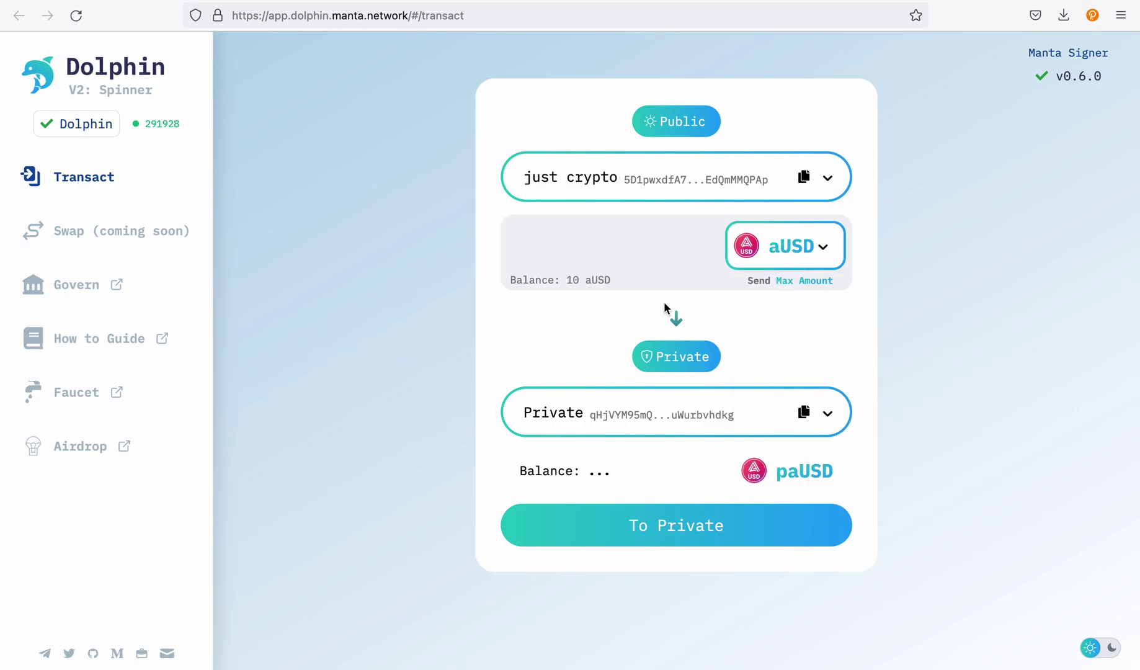
{"action": "left_click_drag", "start_coordinate": [558, 283], "coordinate": [597, 283]}
{"action": "left_click", "coordinate": [394, 18]}
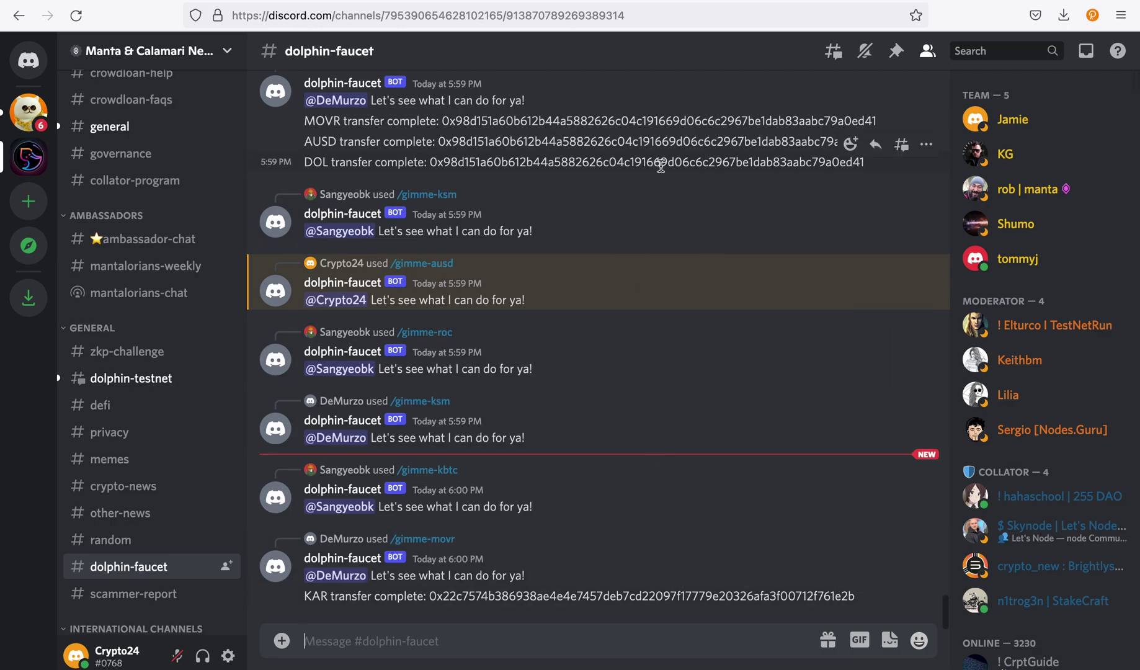
{"action": "key", "text": "ctrl+Tab"}
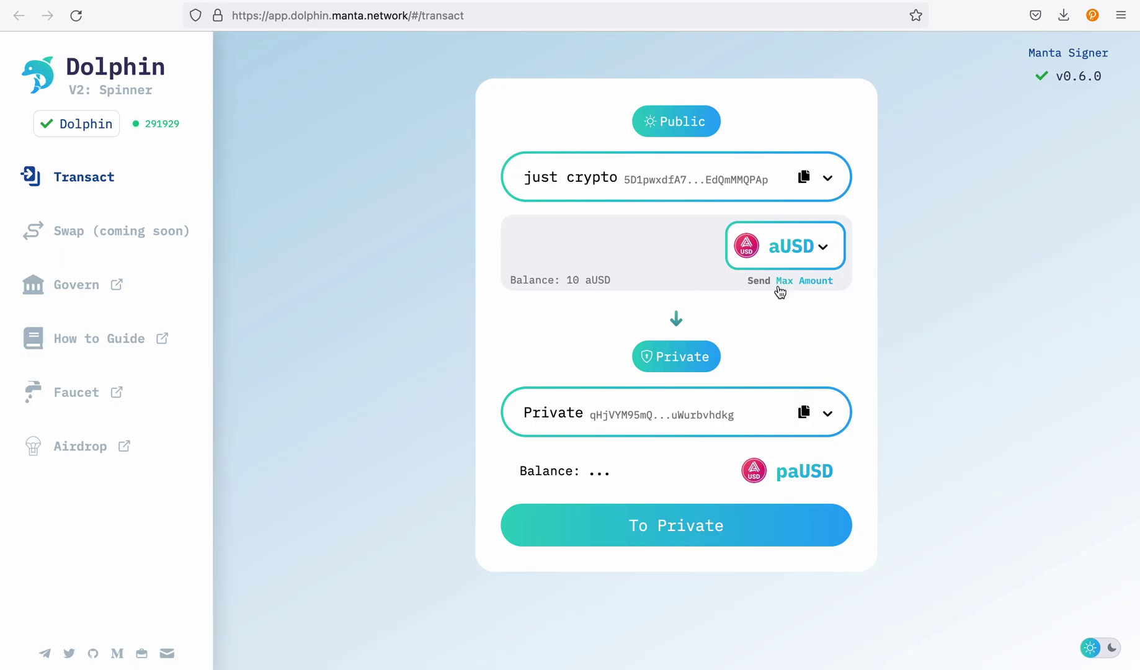
Step: Select KSM as the public token in the Dolphin app and copy the public wallet address
{"action": "left_click", "coordinate": [797, 261]}
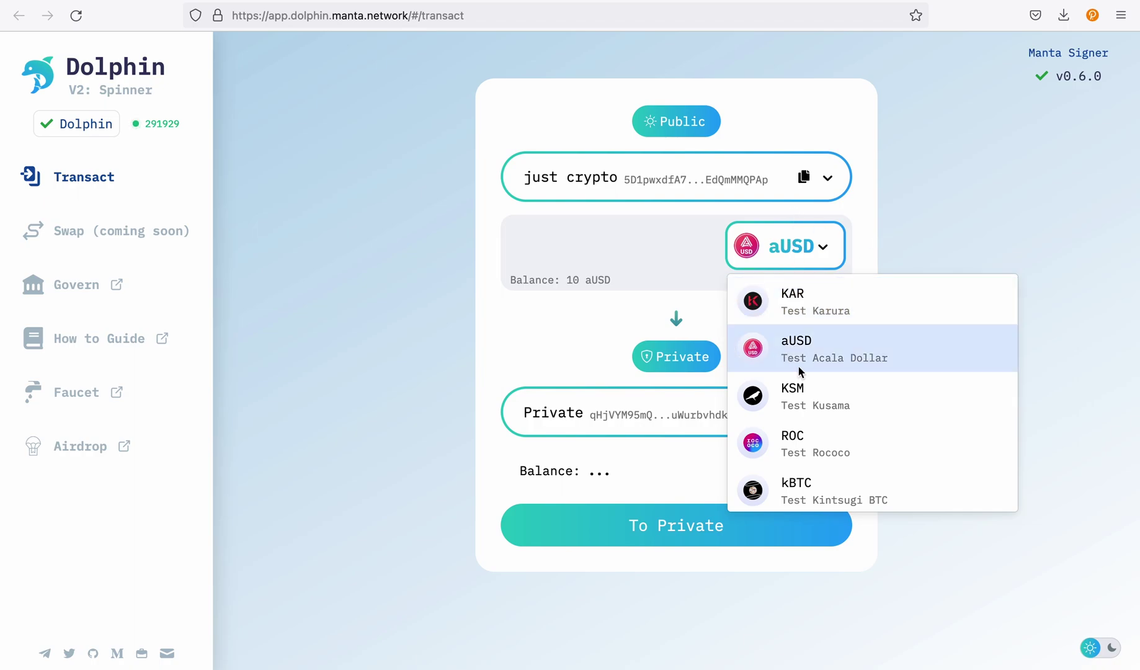
{"action": "left_click", "coordinate": [849, 389]}
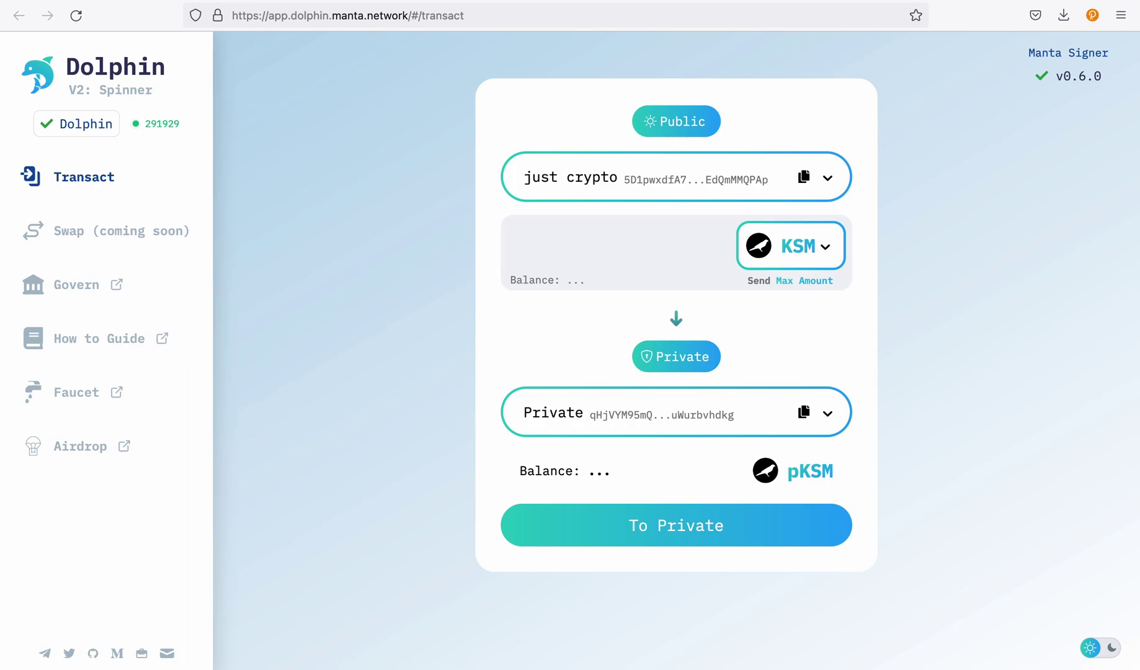
{"action": "left_click", "coordinate": [812, 177]}
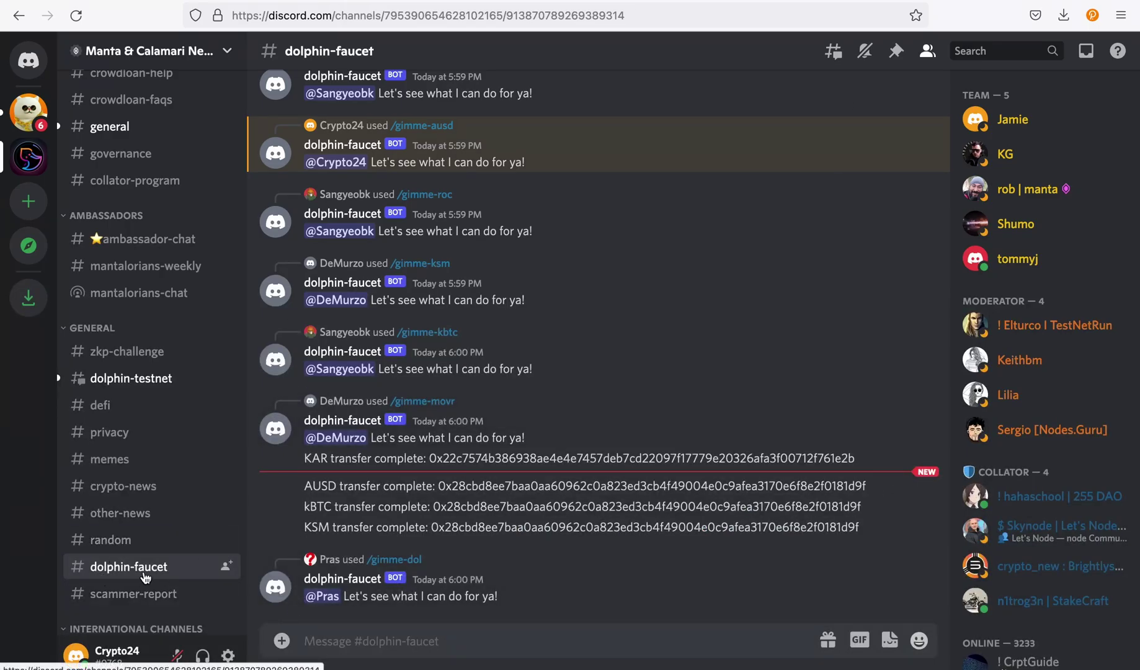
Step: Request KSM in Discord's dolphin-faucet channel with /gimme-ksm, using the copied public wallet address
{"action": "left_click", "coordinate": [323, 638]}
{"action": "type", "text": "/"}
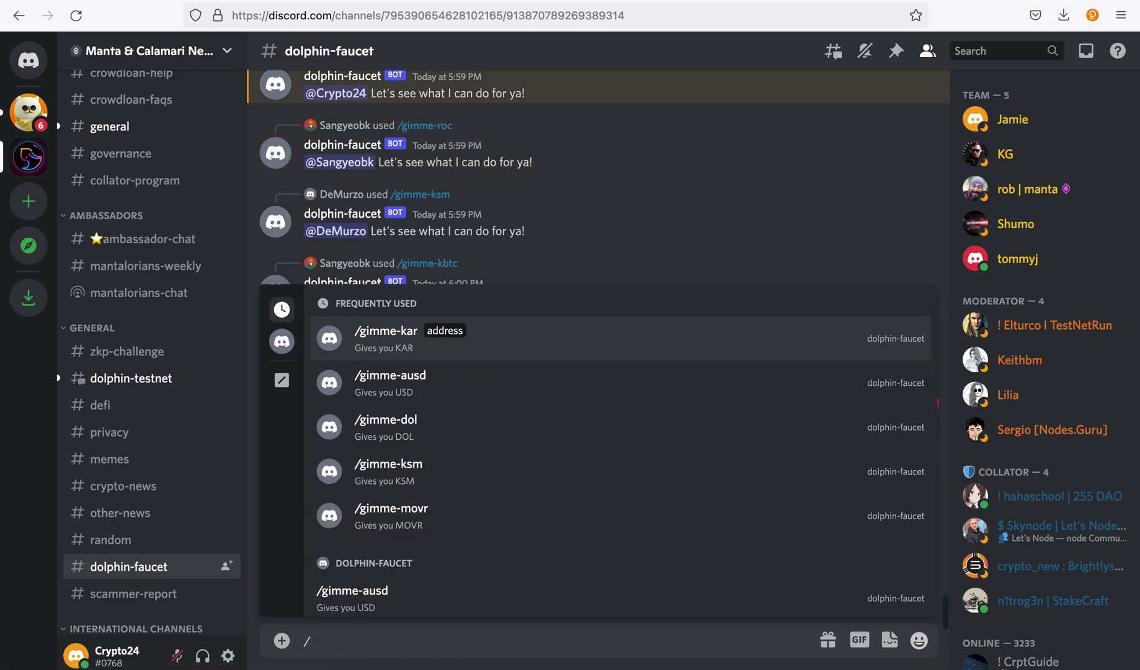
{"action": "scroll", "coordinate": [476, 512], "scroll_direction": "down", "scroll_amount": 4}
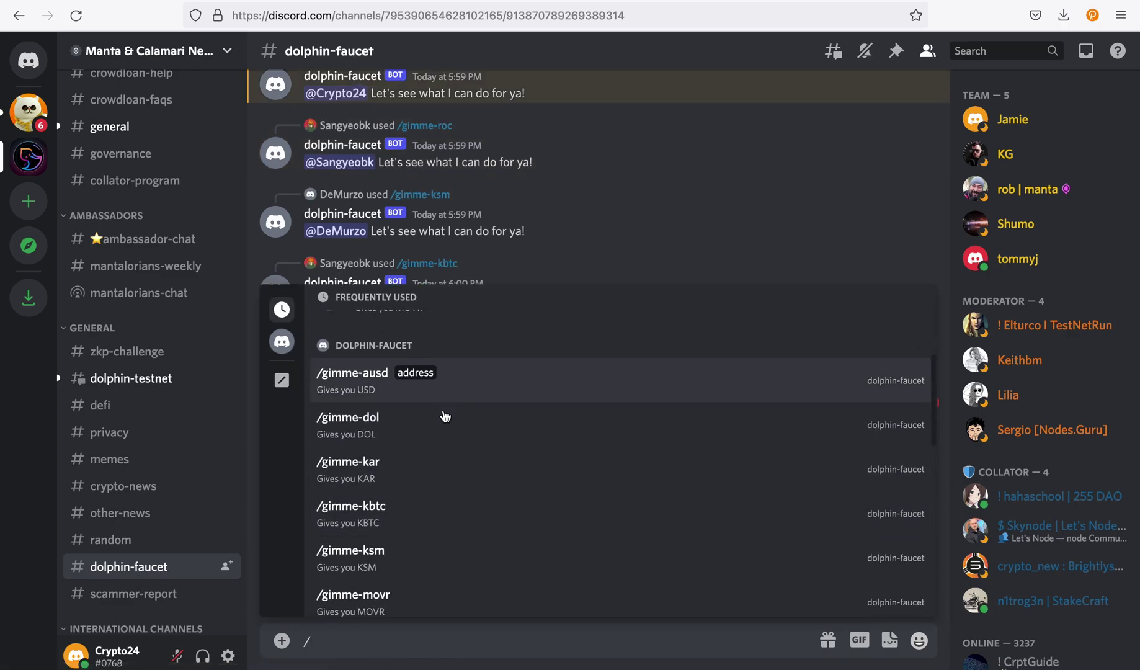
{"action": "left_click", "coordinate": [430, 560]}
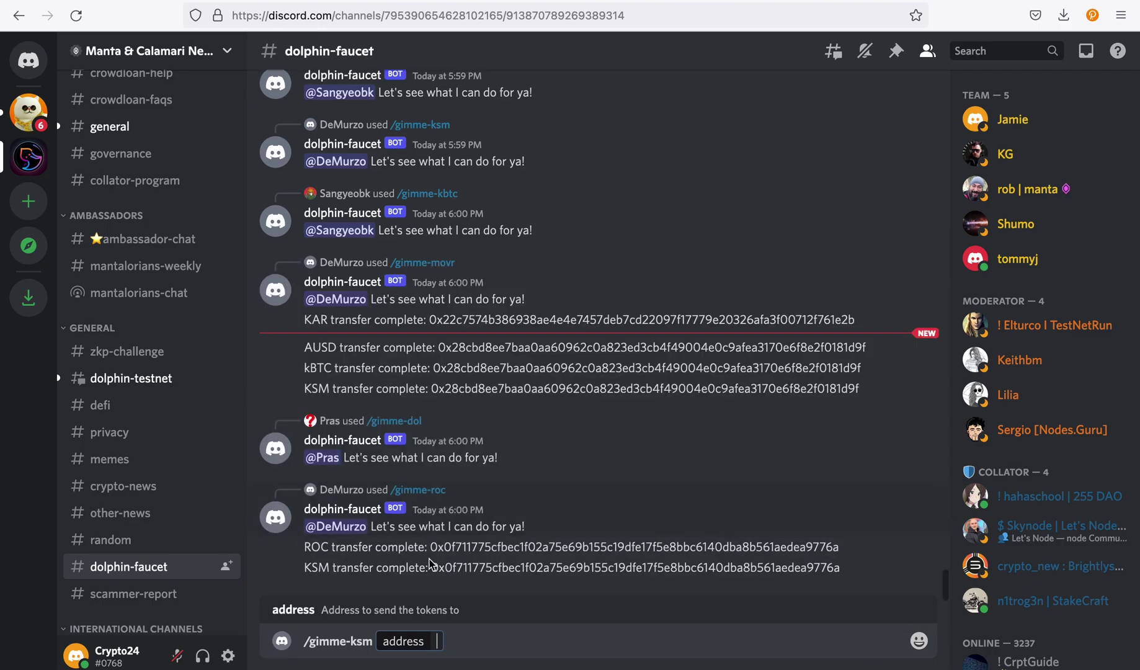
{"action": "right_click", "coordinate": [438, 640]}
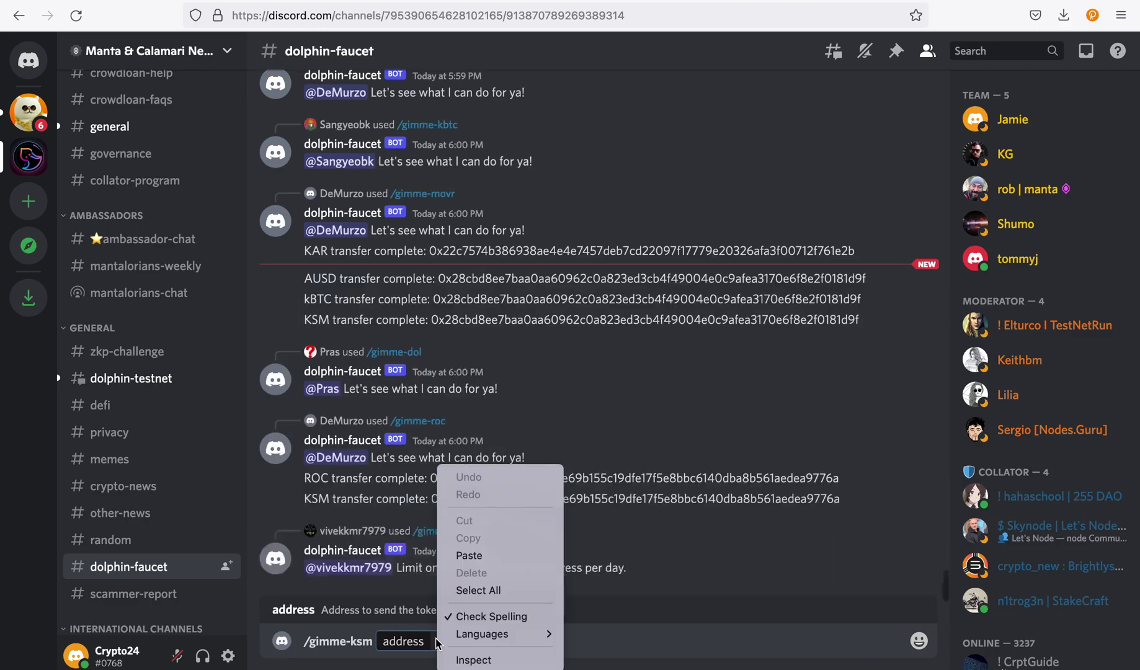
{"action": "left_click", "coordinate": [469, 555]}
{"action": "key", "text": "Return"}
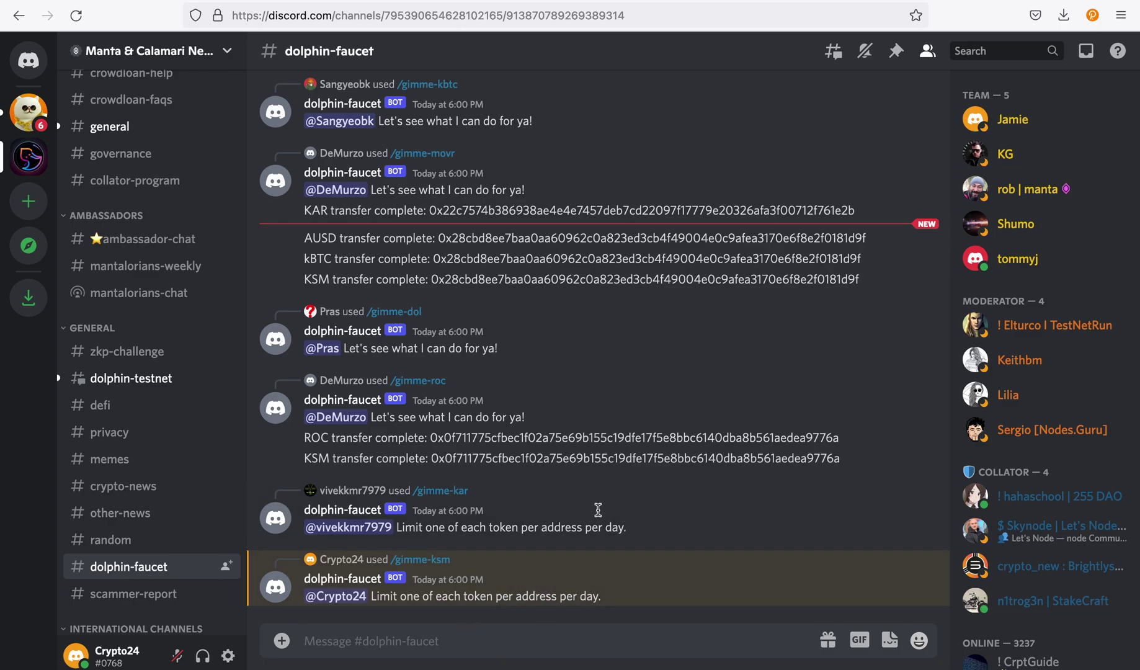
Step: Return to the Dolphin app, browse the public token list, and select MOVR to check its balance
{"action": "left_click", "coordinate": [245, 23]}
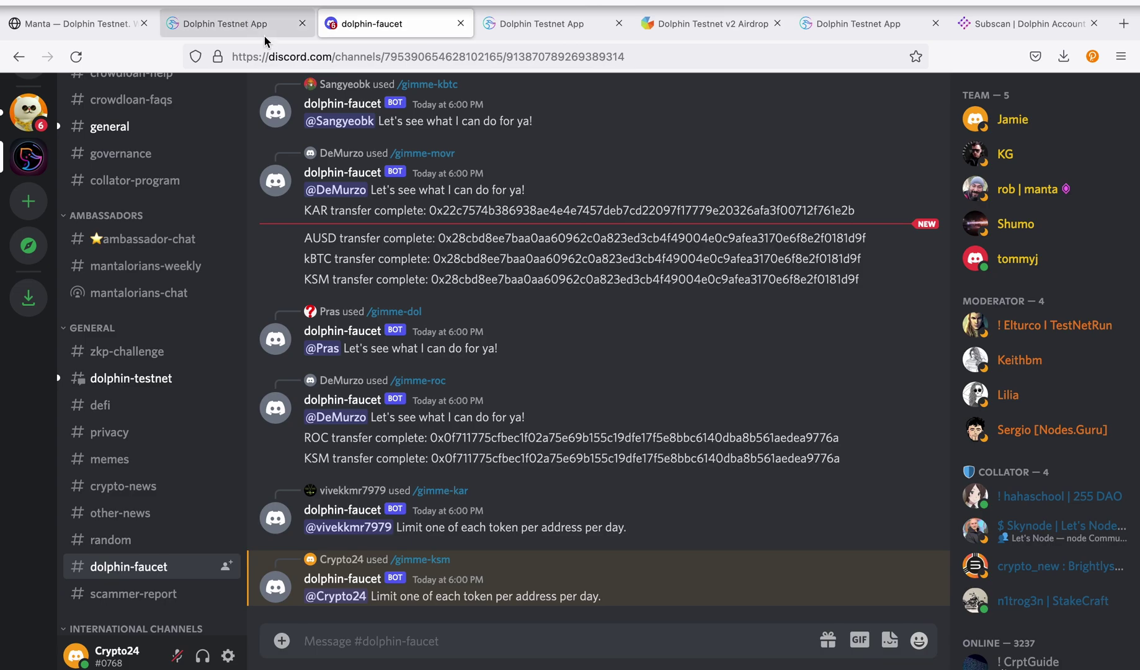
{"action": "left_click", "coordinate": [773, 241]}
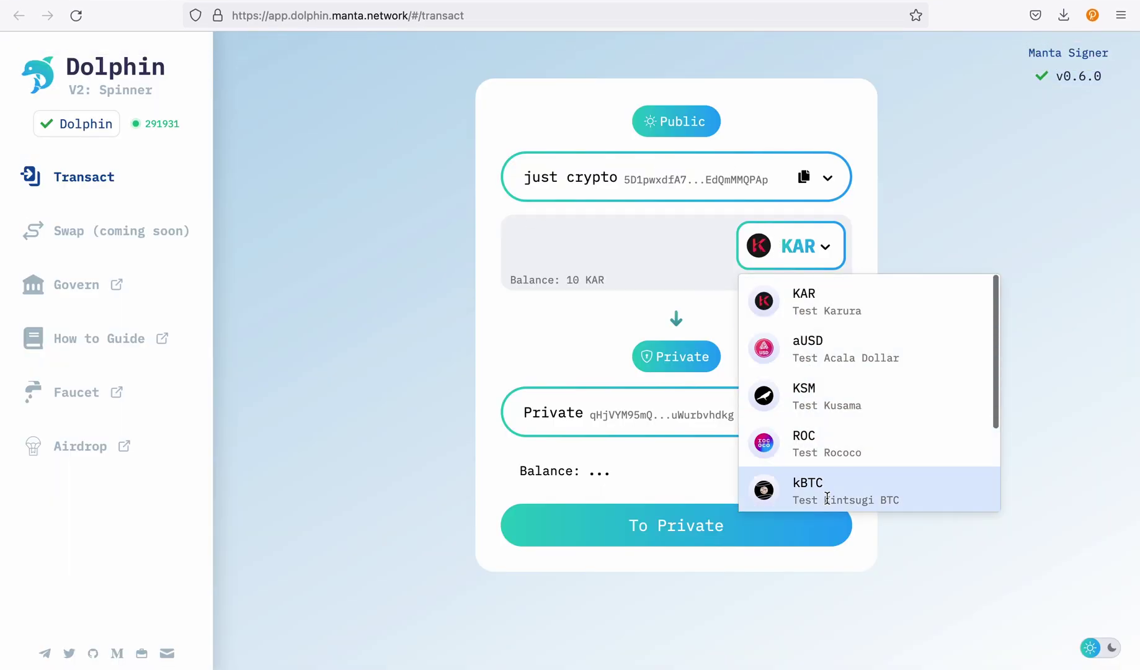
{"action": "scroll", "coordinate": [827, 493], "scroll_direction": "down", "scroll_amount": 2}
{"action": "scroll", "coordinate": [911, 495], "scroll_direction": "up", "scroll_amount": 2}
{"action": "scroll", "coordinate": [910, 495], "scroll_direction": "down", "scroll_amount": 2}
{"action": "left_click", "coordinate": [881, 434]}
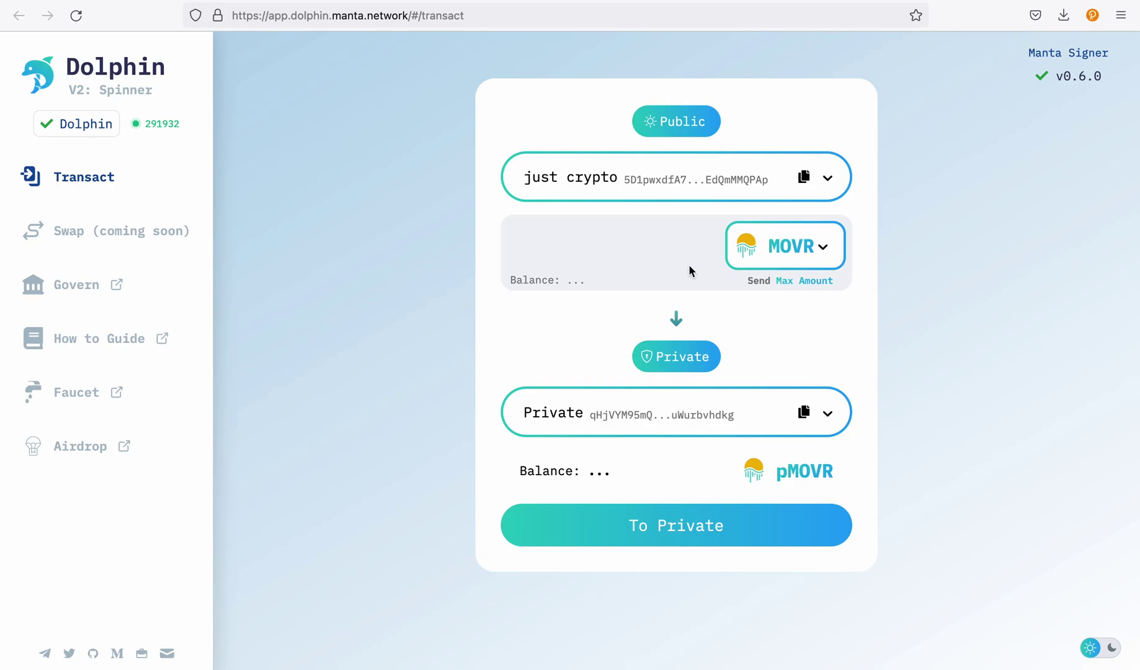
{"action": "left_click", "coordinate": [830, 247]}
{"action": "left_click", "coordinate": [723, 265]}
Step: Read the article's Step 3 on converting public assets to private and return to the Dolphin transact page
{"action": "key", "text": "ctrl+Tab"}
{"action": "scroll", "coordinate": [546, 330], "scroll_direction": "down", "scroll_amount": 3}
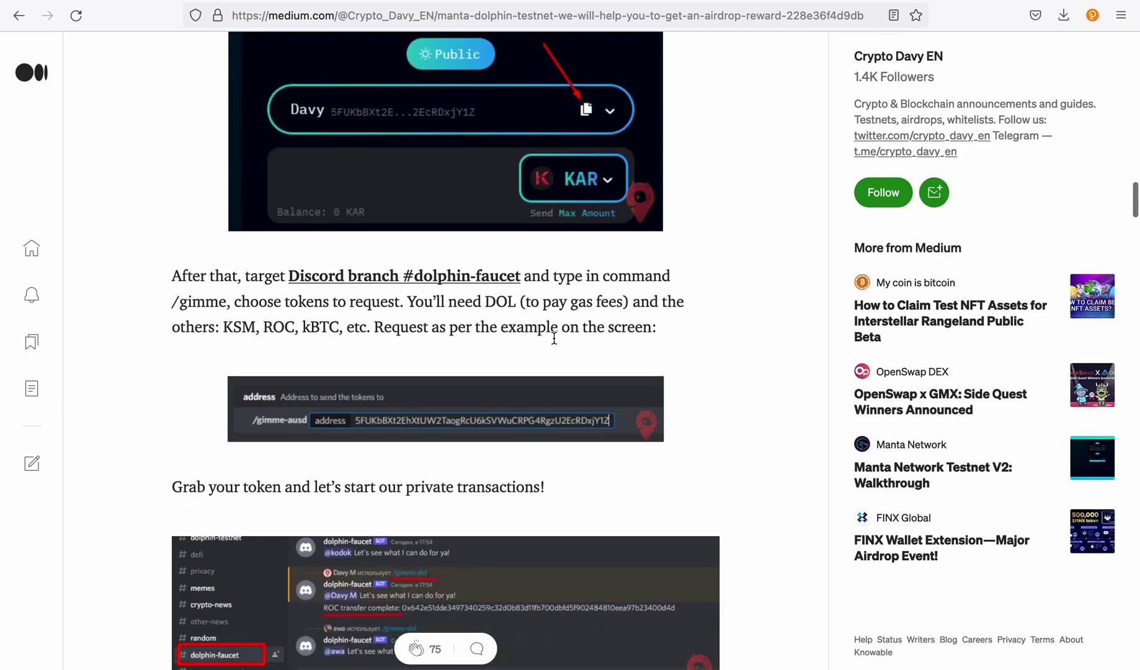
{"action": "scroll", "coordinate": [554, 333], "scroll_direction": "down", "scroll_amount": 5}
{"action": "scroll", "coordinate": [554, 338], "scroll_direction": "down", "scroll_amount": 5}
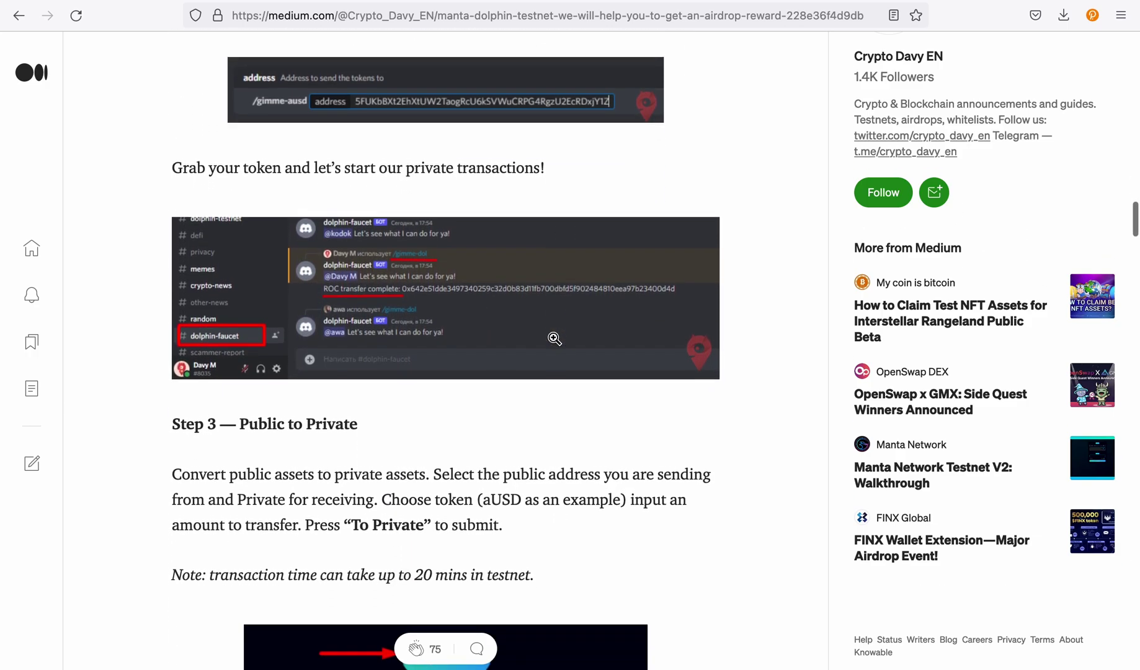
{"action": "left_click_drag", "start_coordinate": [248, 261], "coordinate": [402, 260]}
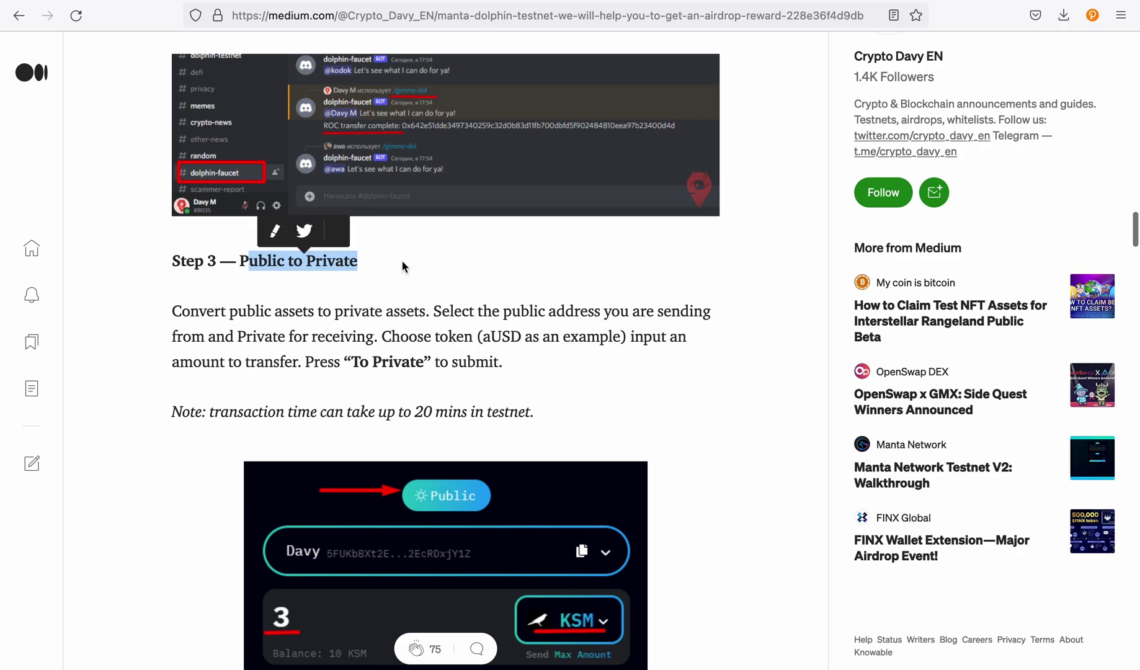
{"action": "left_click", "coordinate": [402, 260]}
{"action": "left_click_drag", "start_coordinate": [242, 261], "coordinate": [358, 261]}
{"action": "left_click", "coordinate": [341, 264]}
{"action": "key", "text": "ctrl+Tab"}
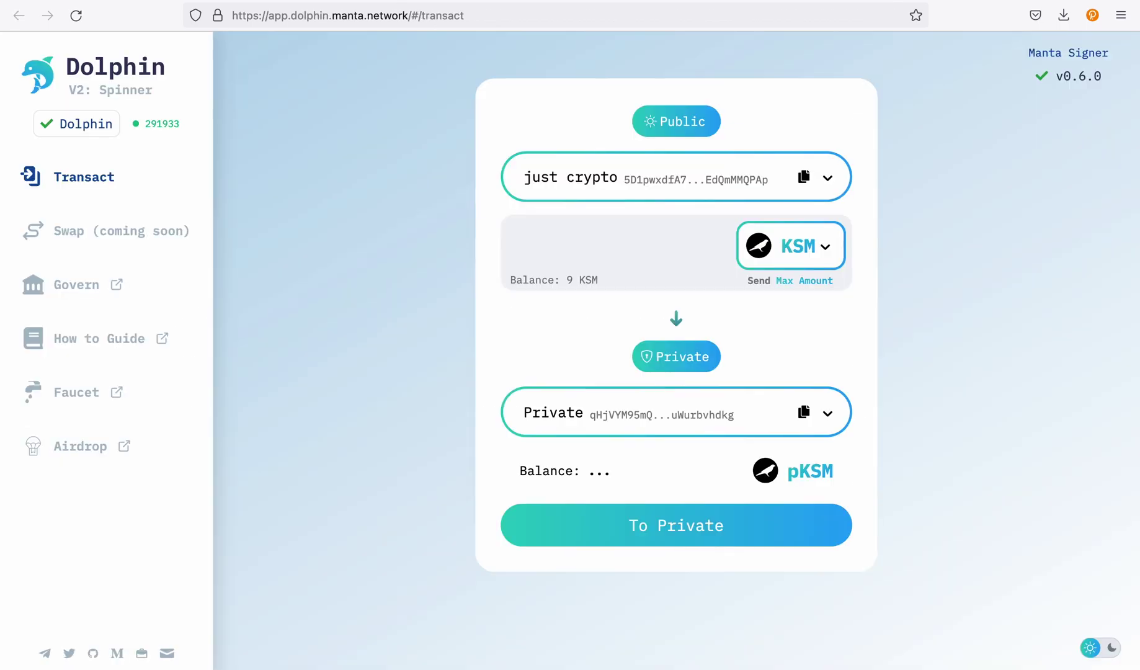
{"action": "left_click", "coordinate": [683, 123]}
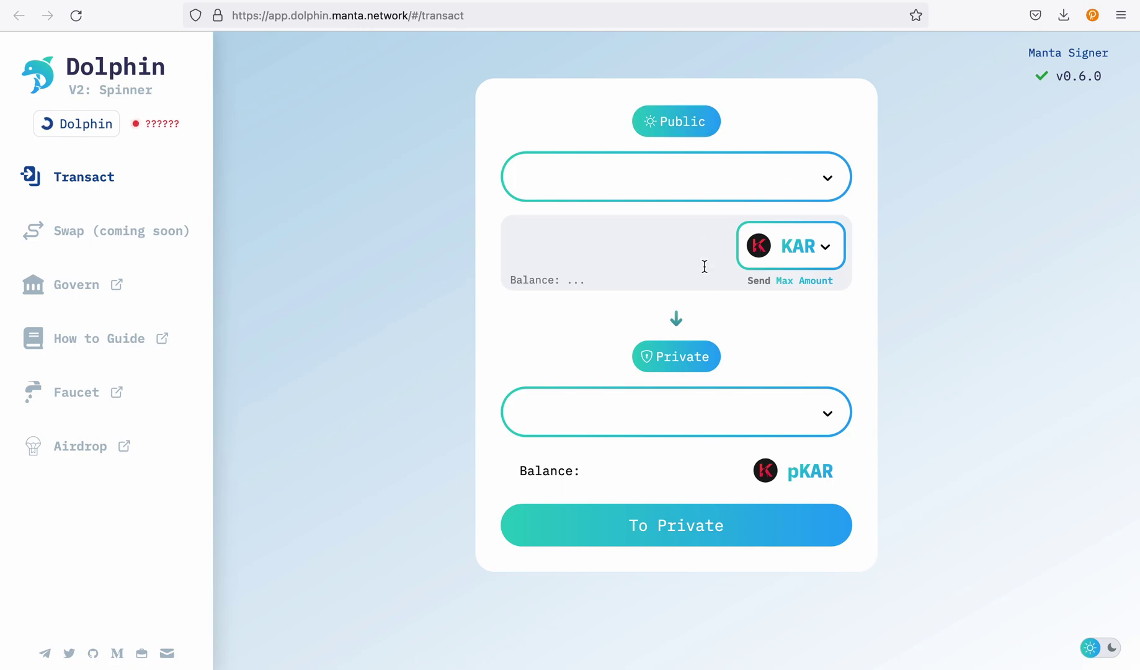
Step: Set up a public-to-private conversion with KAR as the token and an amount of 1, and check the private receiving side
{"action": "left_click", "coordinate": [806, 248]}
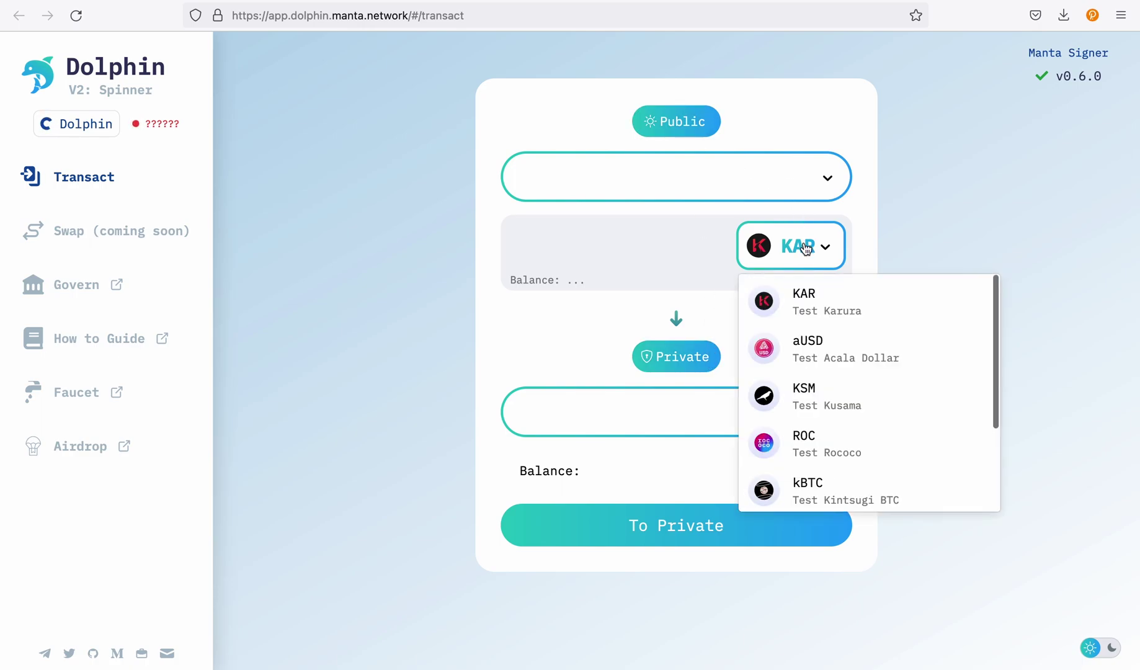
{"action": "left_click", "coordinate": [808, 303]}
{"action": "left_click", "coordinate": [551, 240]}
{"action": "type", "text": "1"}
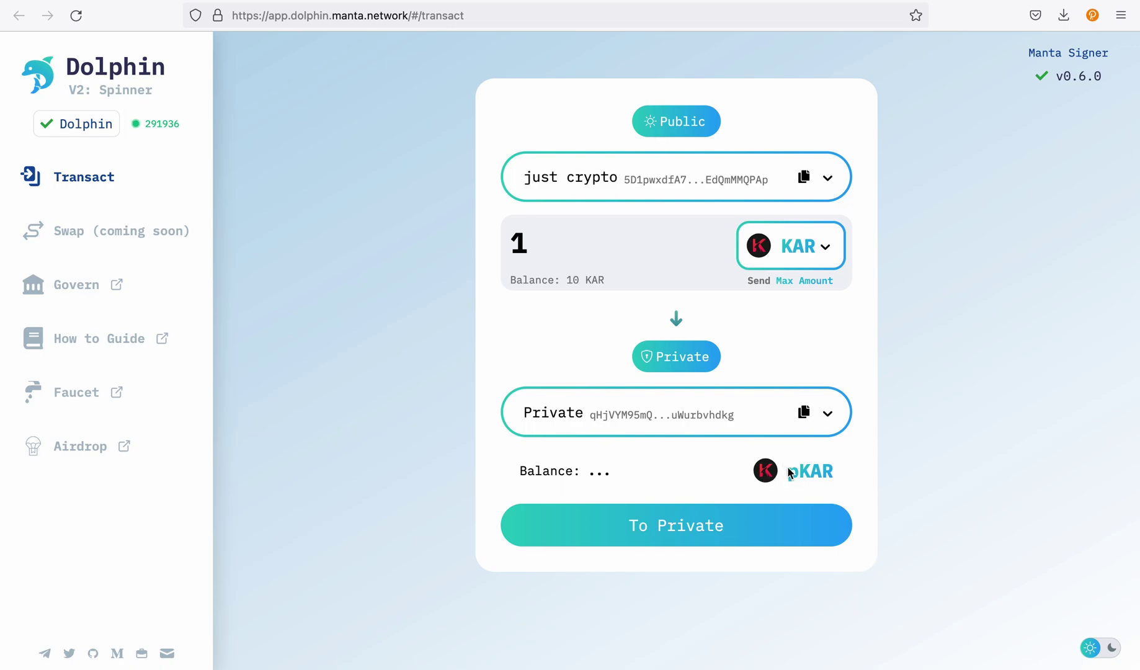
{"action": "left_click_drag", "start_coordinate": [786, 471], "coordinate": [836, 474]}
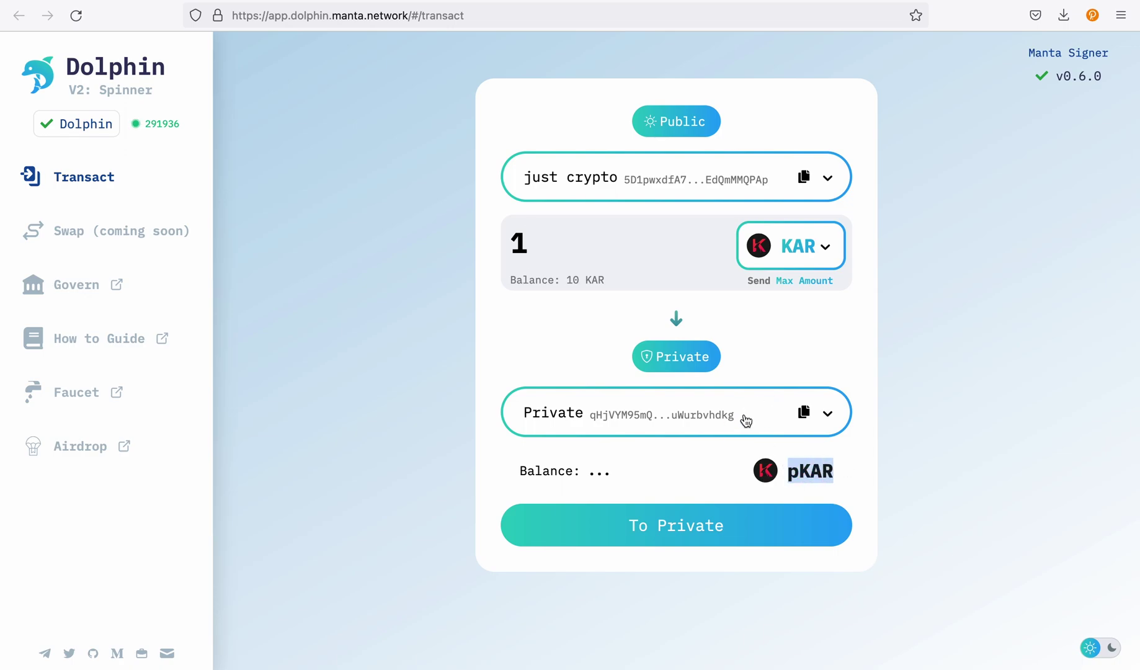
{"action": "left_click", "coordinate": [839, 420]}
{"action": "left_click", "coordinate": [839, 420]}
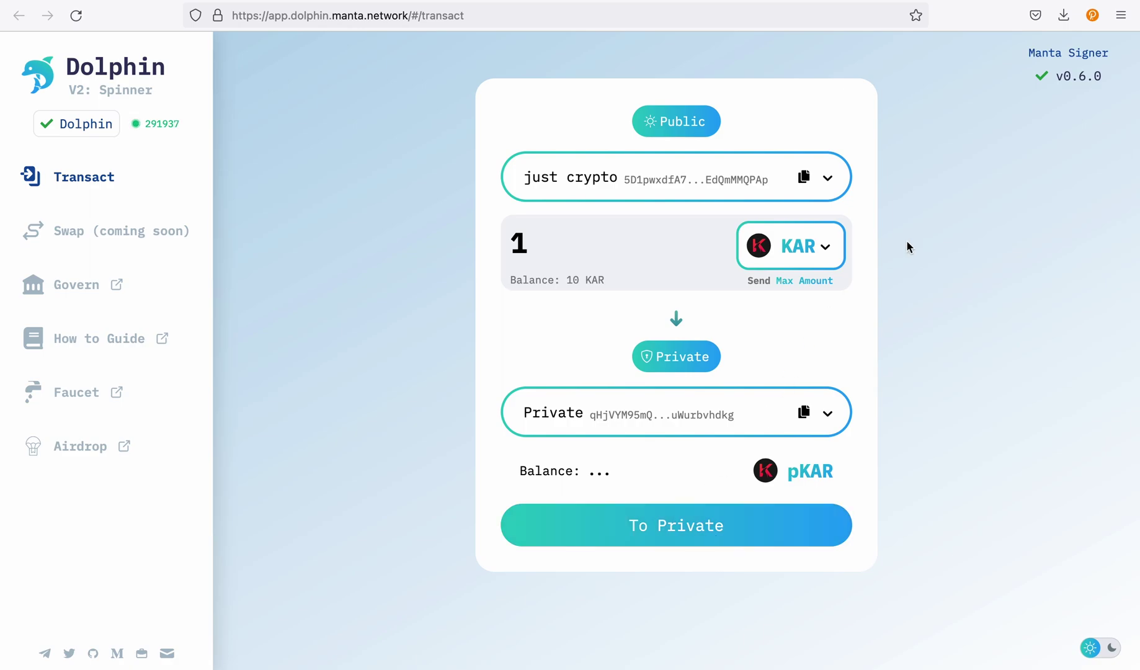
Step: Look through the list of public tokens available for conversion
{"action": "left_click", "coordinate": [816, 261]}
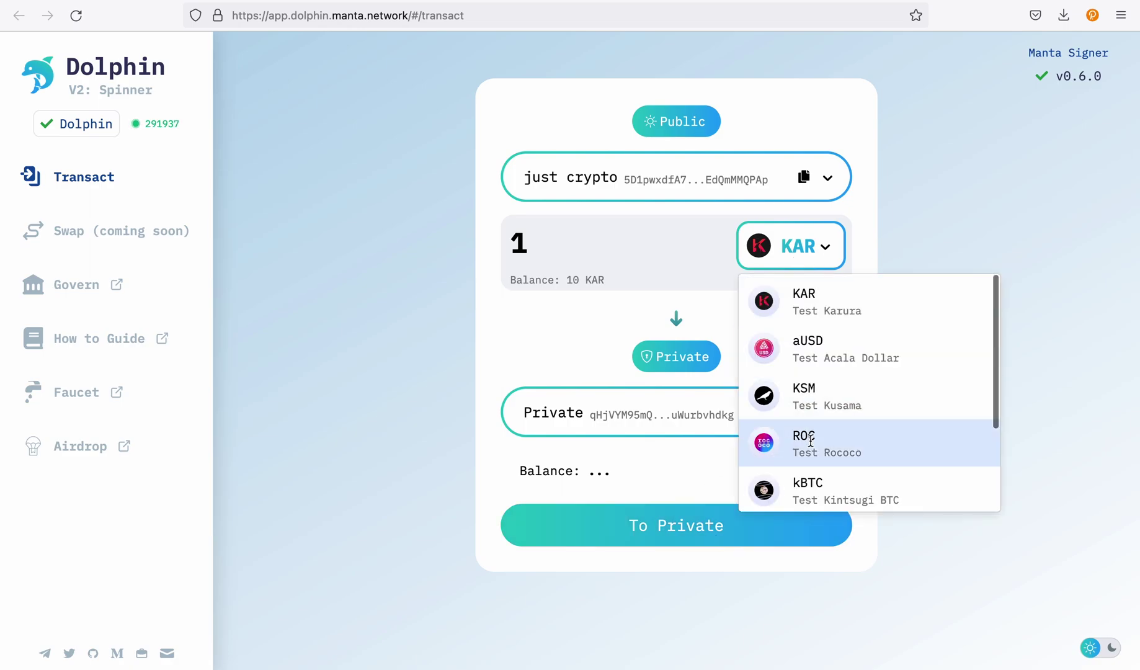
{"action": "scroll", "coordinate": [812, 428], "scroll_direction": "down", "scroll_amount": 2}
{"action": "left_click", "coordinate": [576, 315]}
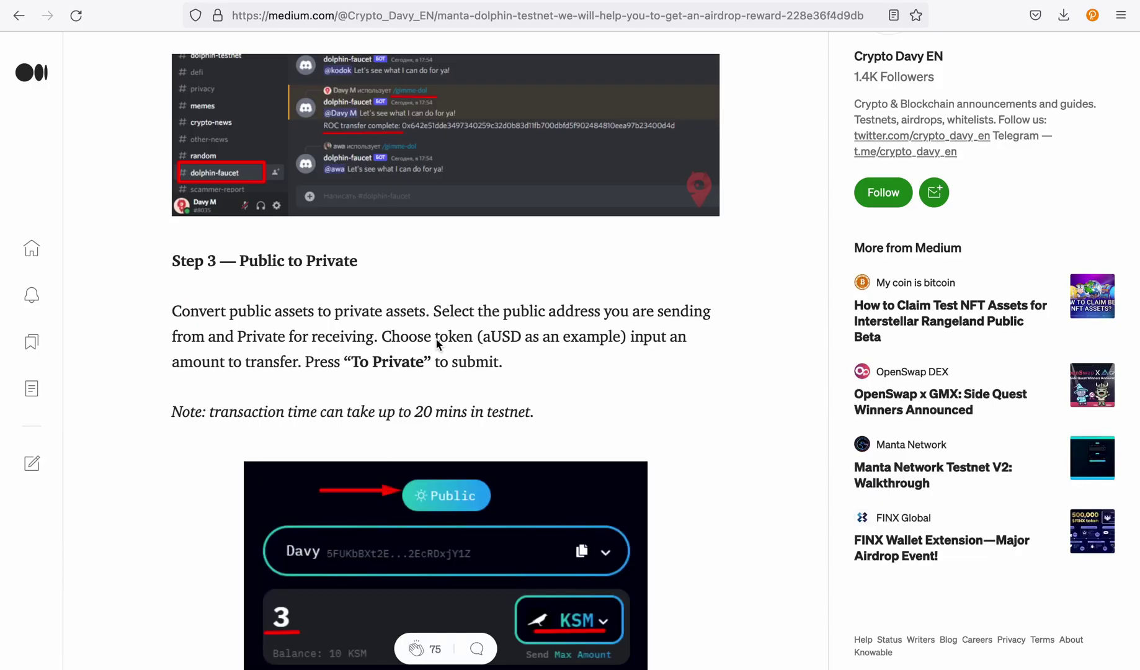
Step: Read the article's Step 4 on private-to-private transfers and return to the Dolphin transact page
{"action": "scroll", "coordinate": [483, 431], "scroll_direction": "down", "scroll_amount": 5}
{"action": "scroll", "coordinate": [460, 466], "scroll_direction": "down", "scroll_amount": 5}
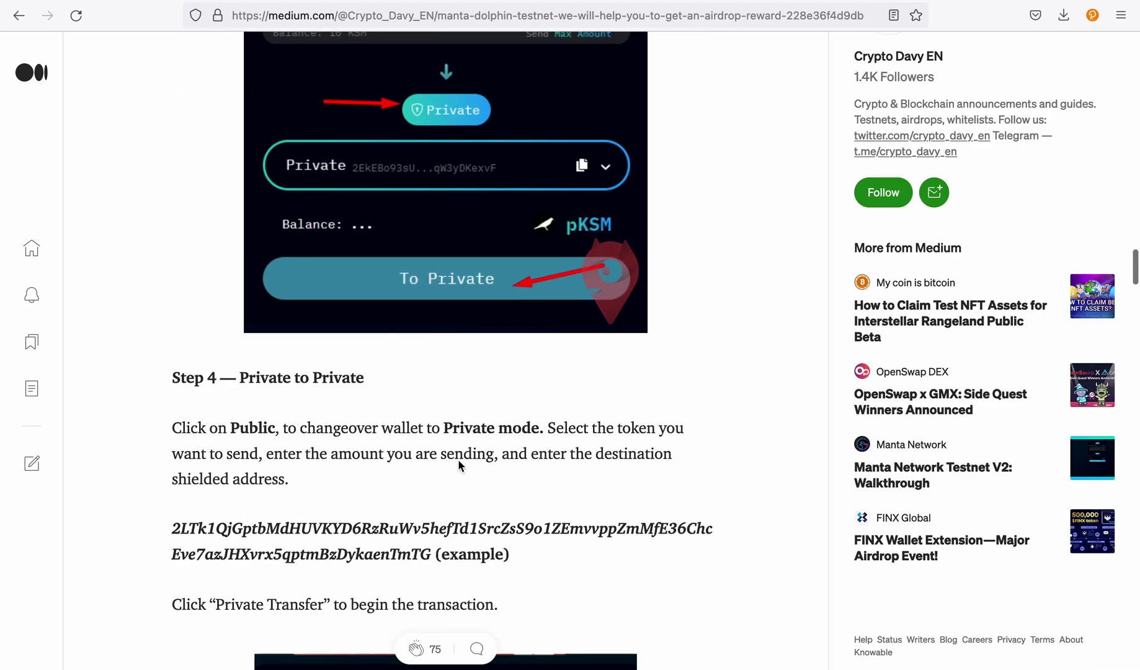
{"action": "left_click_drag", "start_coordinate": [245, 363], "coordinate": [173, 362]}
{"action": "left_click", "coordinate": [379, 346]}
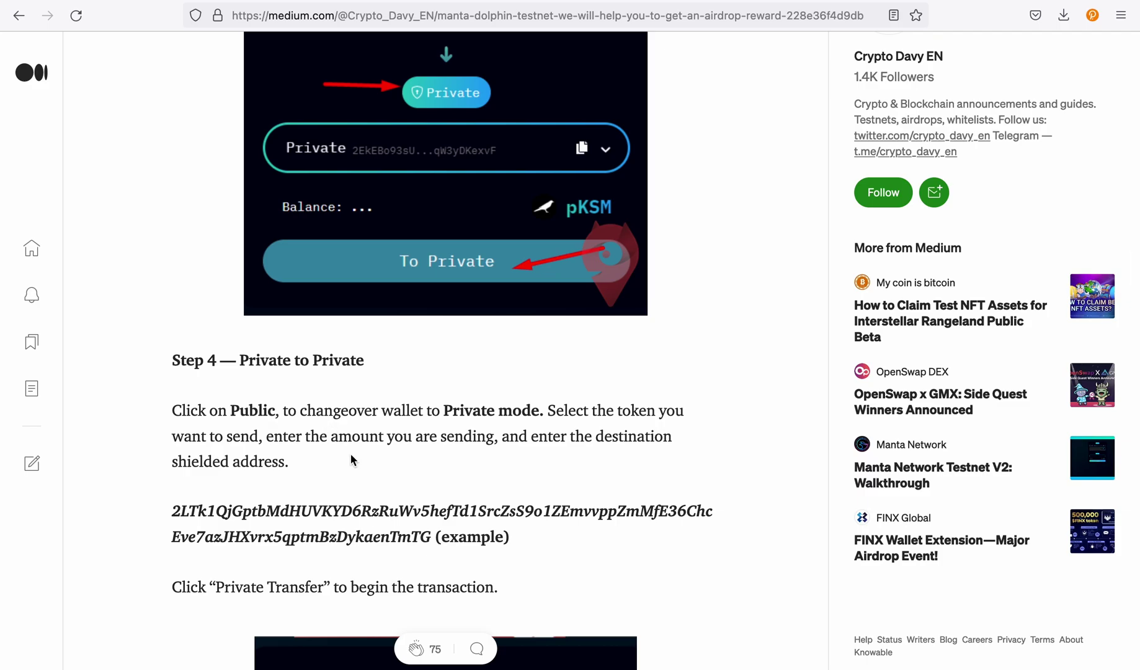
{"action": "left_click", "coordinate": [432, 15]}
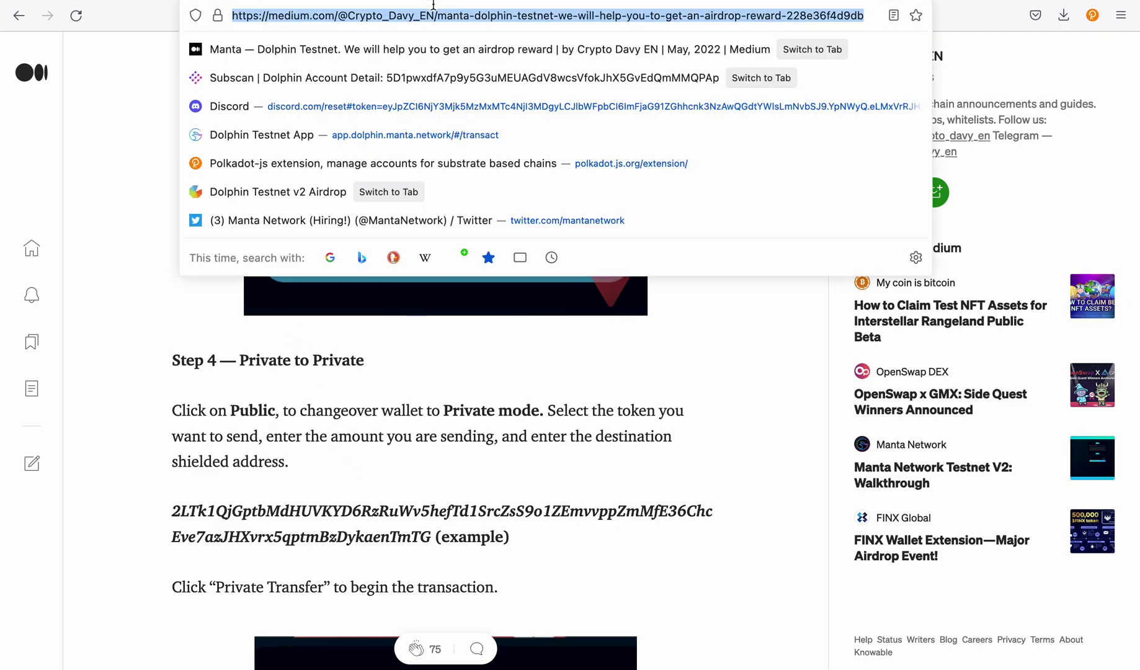
{"action": "key", "text": "Down"}
{"action": "key", "text": "Down"}
{"action": "key", "text": "Down"}
{"action": "key", "text": "Down"}
{"action": "key", "text": "Return"}
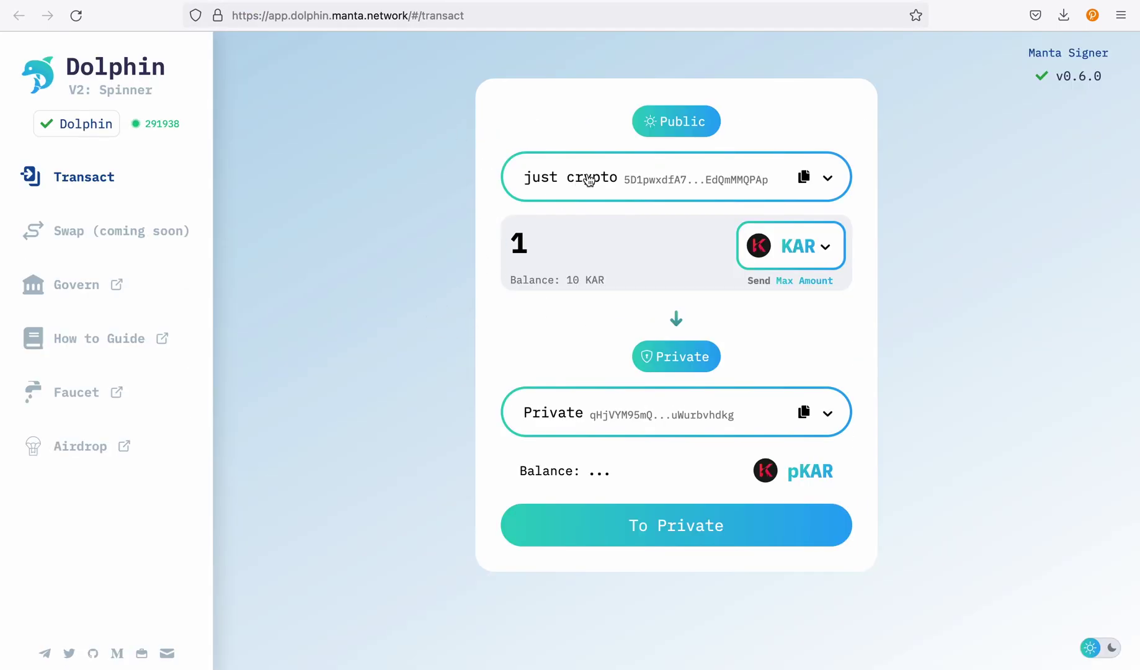
Step: Switch the sending side to Private and view the list of private tokens
{"action": "left_click", "coordinate": [682, 123]}
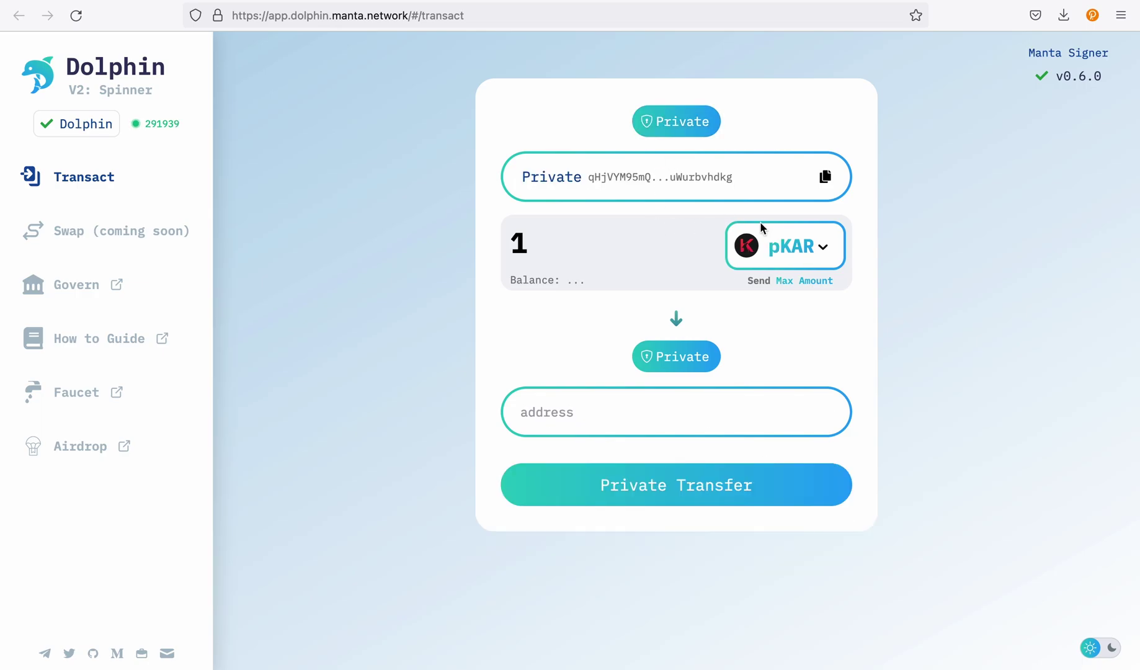
{"action": "left_click", "coordinate": [796, 259]}
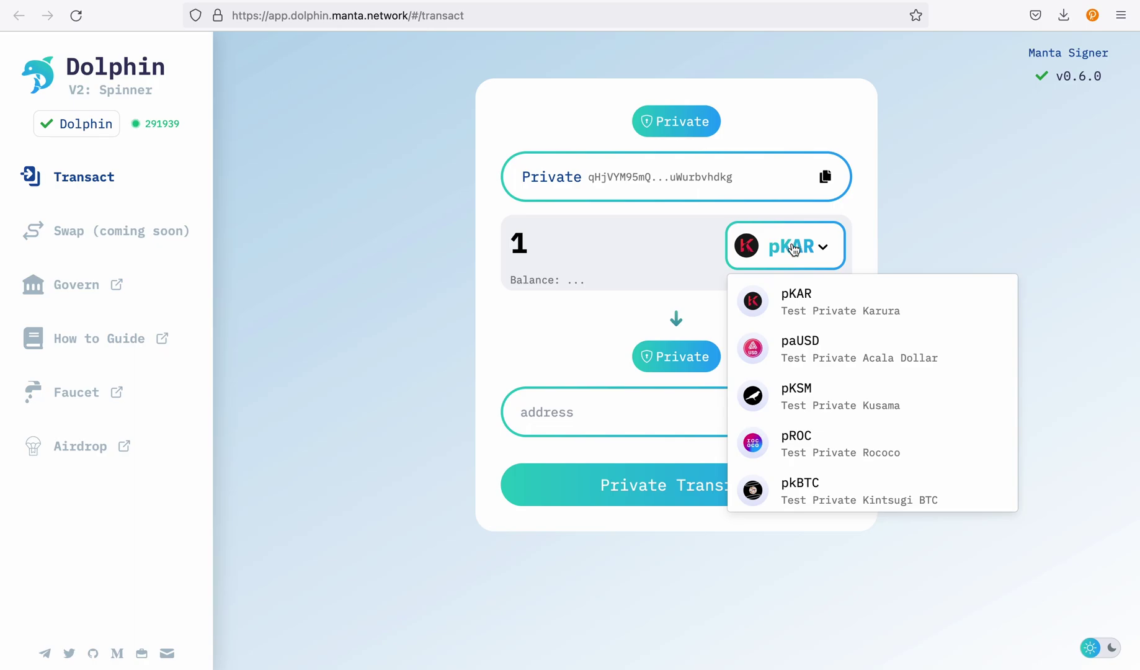
{"action": "left_click", "coordinate": [794, 250]}
Step: Switch the sending side back to Public and set the KAR amount to 2
{"action": "left_click", "coordinate": [697, 133]}
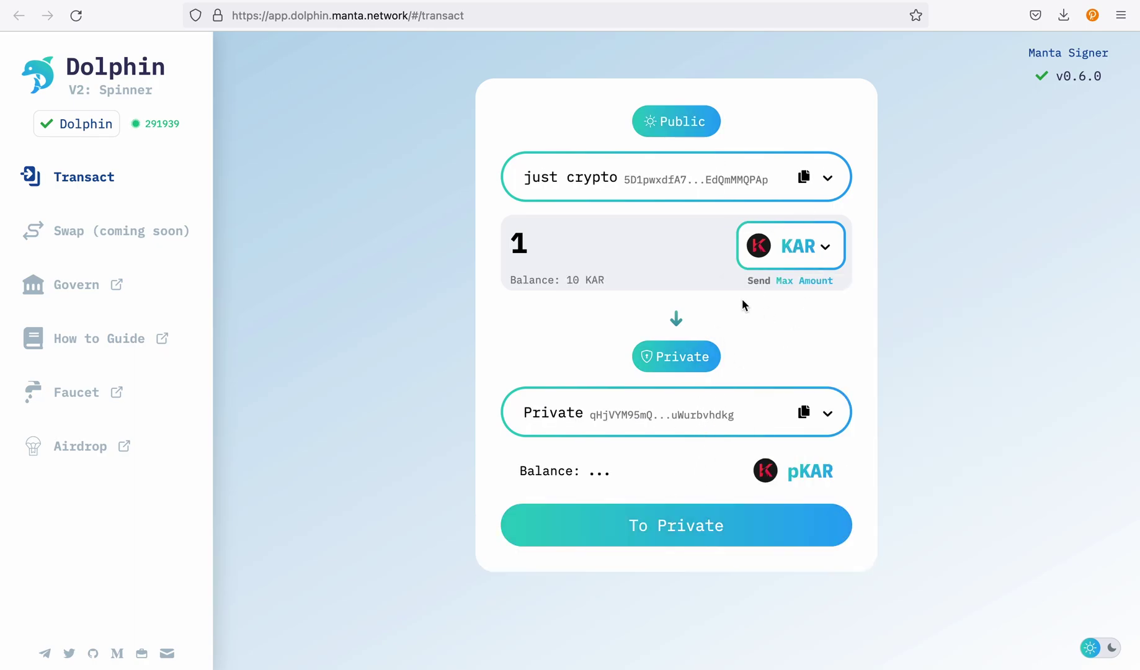
{"action": "left_click", "coordinate": [600, 252]}
{"action": "key", "text": "BackSpace"}
{"action": "type", "text": "2"}
Step: Switch the sending side to Private and set the pKAR transfer amount to 1
{"action": "left_click", "coordinate": [679, 122]}
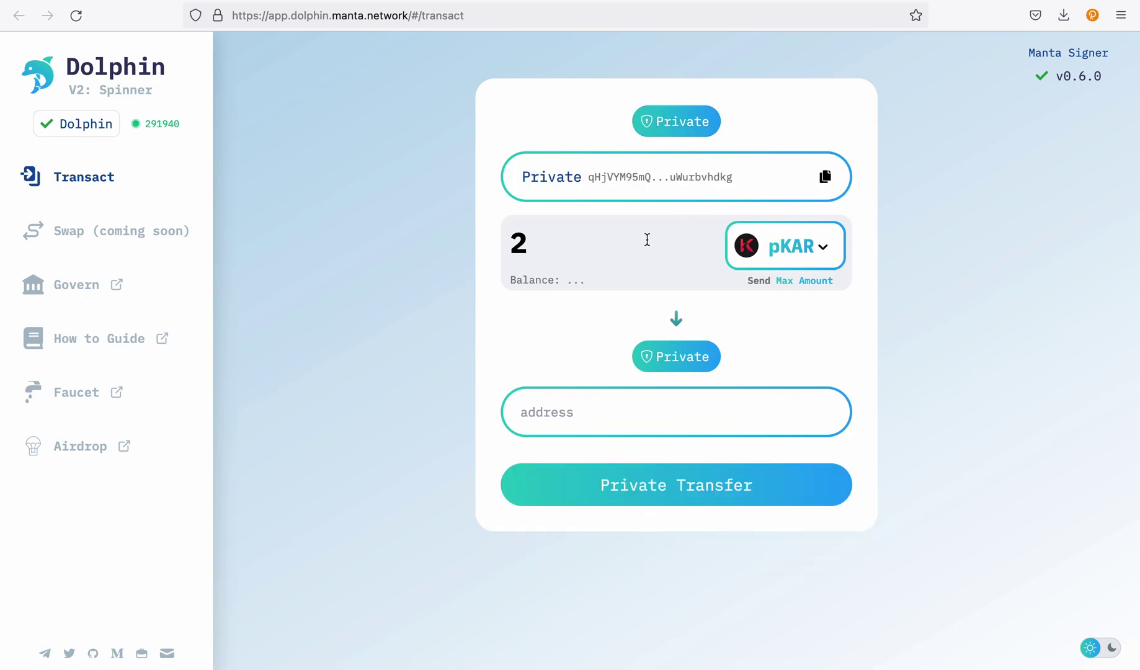
{"action": "key", "text": "BackSpace"}
{"action": "type", "text": "1"}
Step: Go to the Medium article and copy the example destination shielded address given in Step 4
{"action": "key", "text": "ctrl+Tab"}
{"action": "key", "text": "ctrl+Tab"}
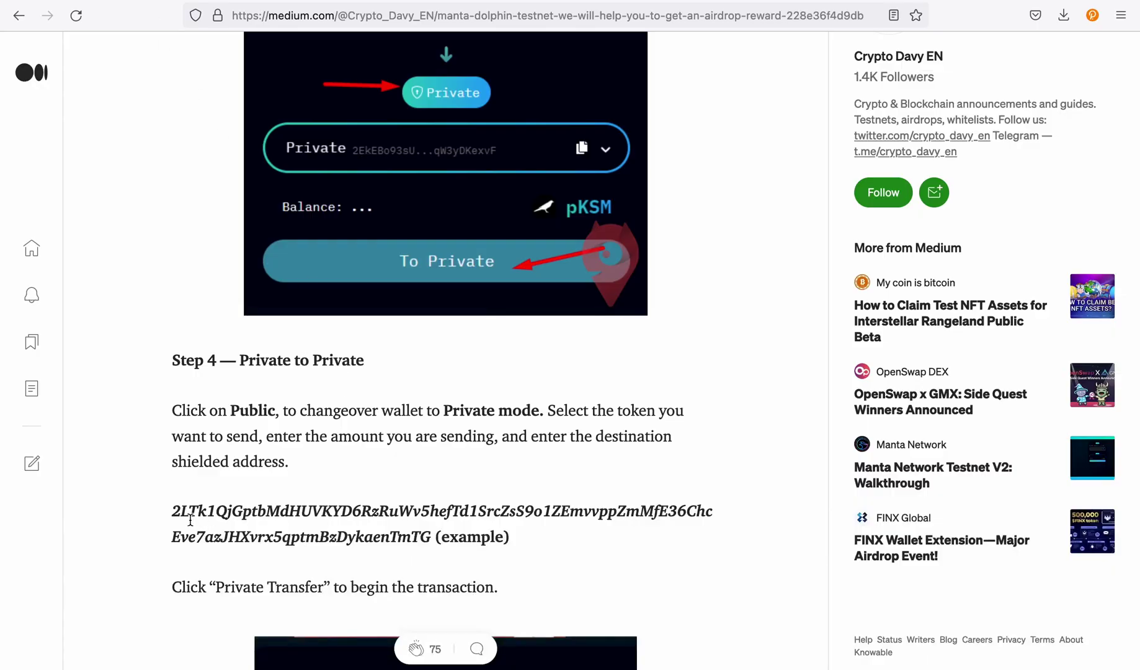
{"action": "mouse_move", "coordinate": [166, 514]}
{"action": "left_mouse_down"}
{"action": "mouse_move", "coordinate": [382, 513]}
{"action": "mouse_move", "coordinate": [432, 536]}
{"action": "mouse_move", "coordinate": [156, 506]}
{"action": "left_mouse_up"}
{"action": "left_click", "coordinate": [443, 538]}
{"action": "right_click", "coordinate": [217, 532]}
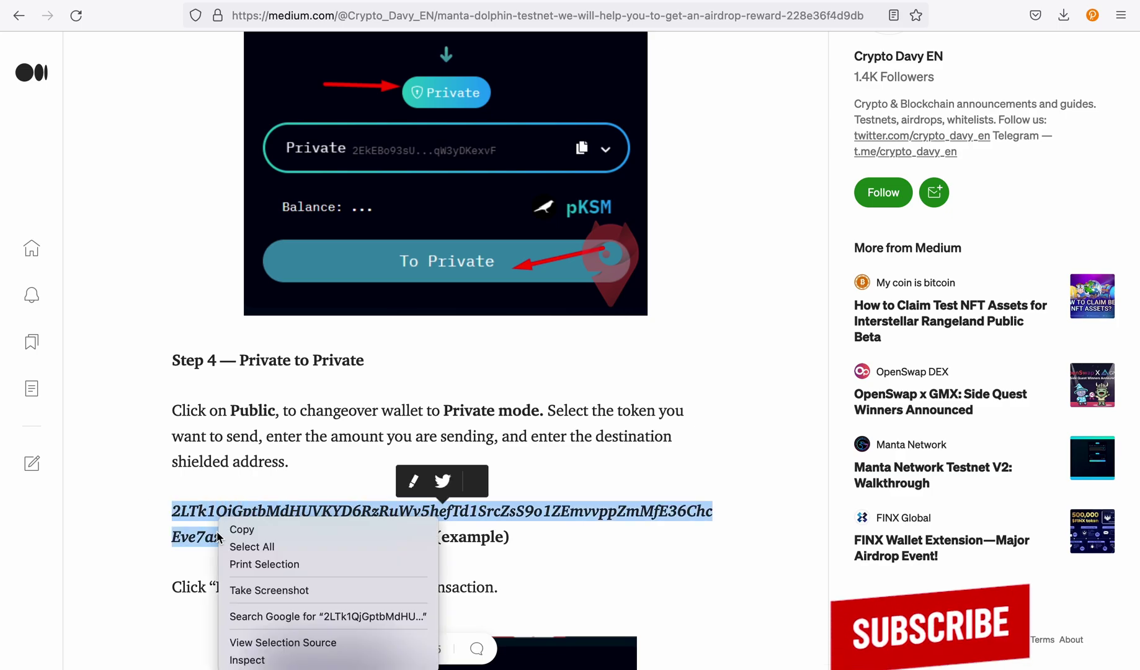
{"action": "left_click", "coordinate": [235, 540]}
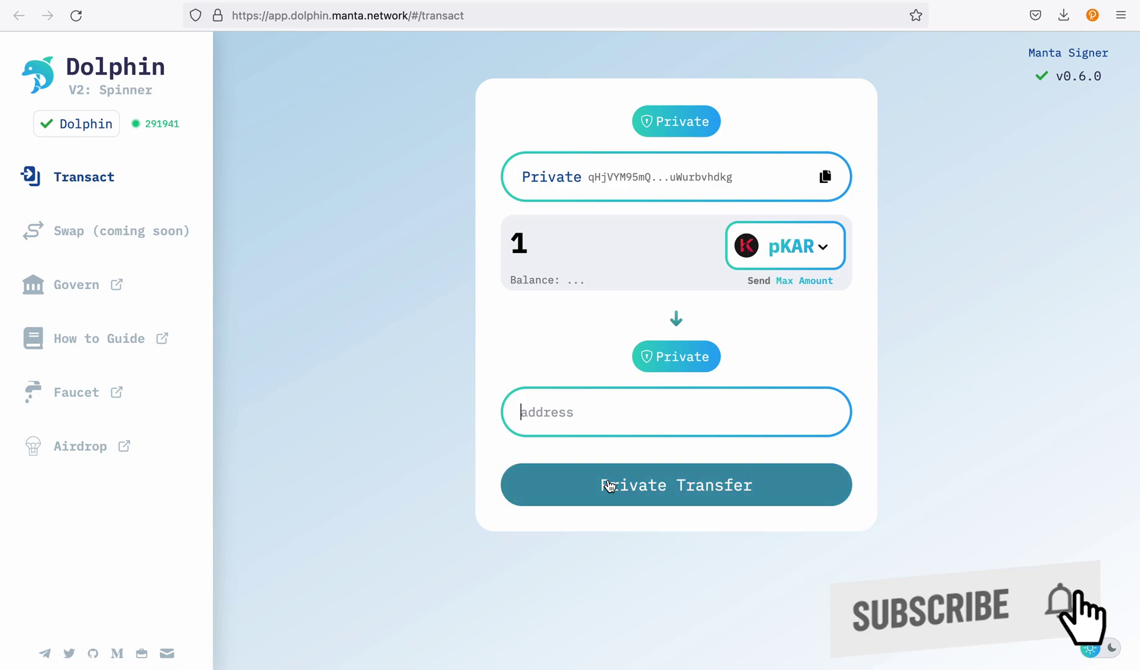
Step: Paste the copied shielded address as the destination of the private transfer in the Dolphin app
{"action": "right_click", "coordinate": [600, 413]}
{"action": "left_click", "coordinate": [639, 490]}
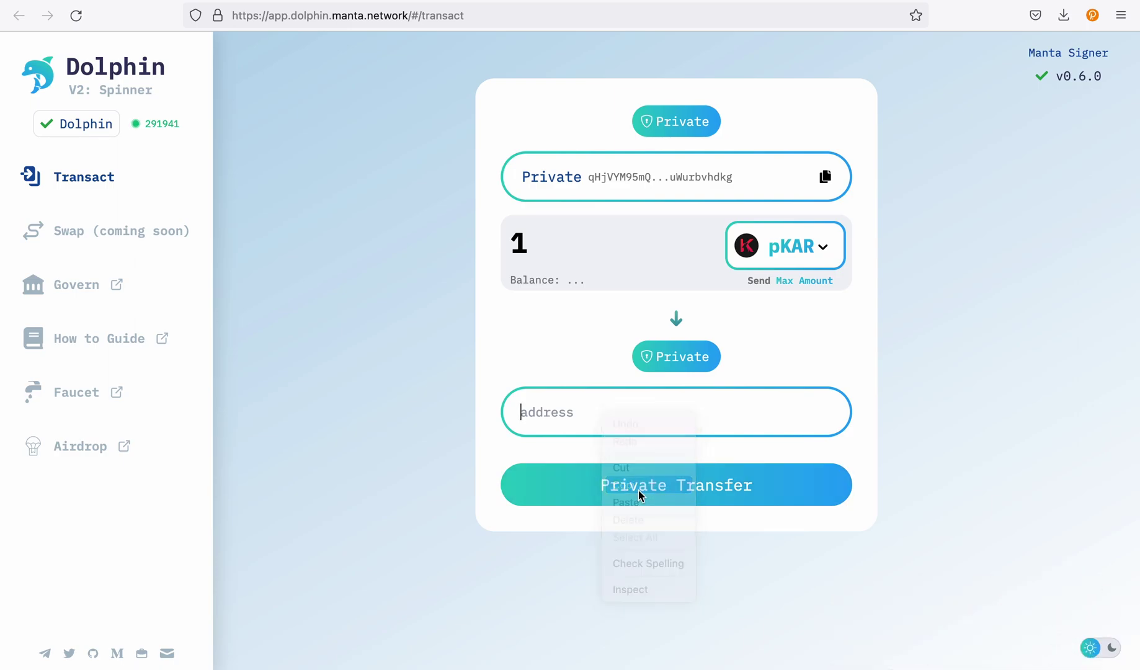
{"action": "right_click", "coordinate": [617, 418]}
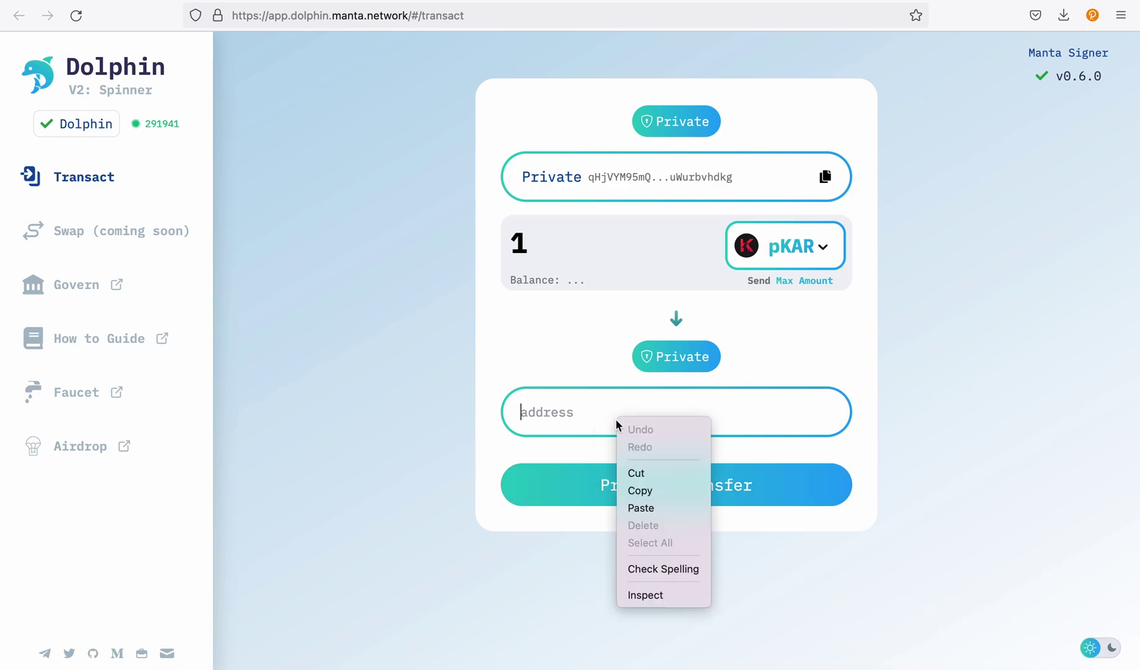
{"action": "left_click", "coordinate": [640, 508]}
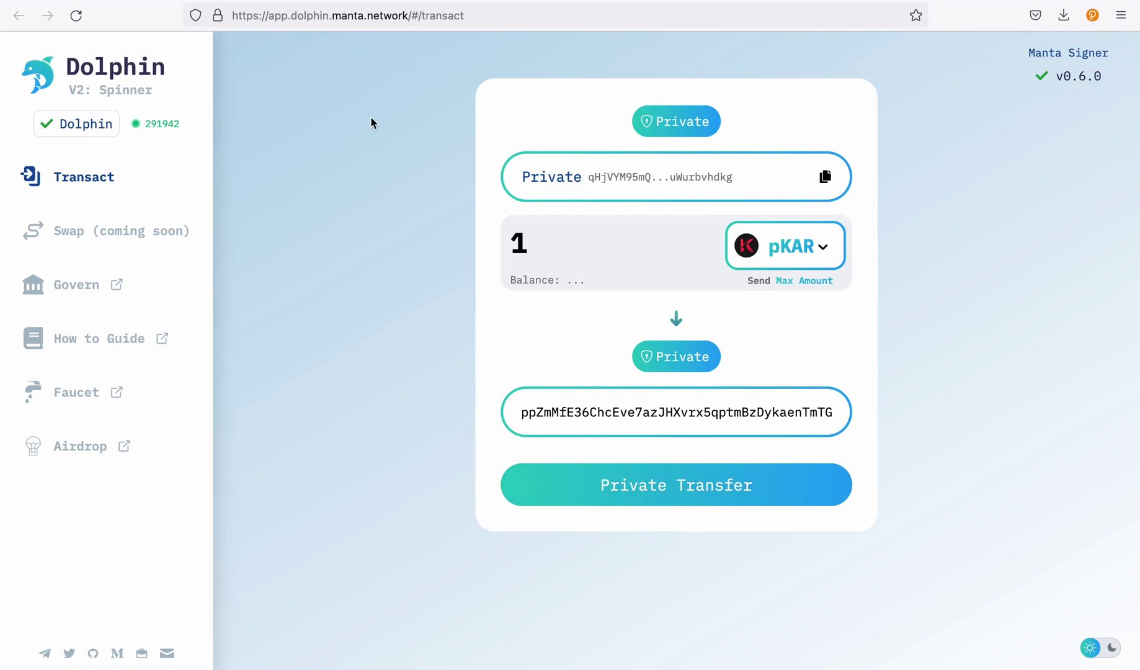
Step: Browse the private token list on the transfer form from pKAR to pDOL
{"action": "left_click", "coordinate": [810, 252]}
{"action": "scroll", "coordinate": [850, 484], "scroll_direction": "down", "scroll_amount": 2}
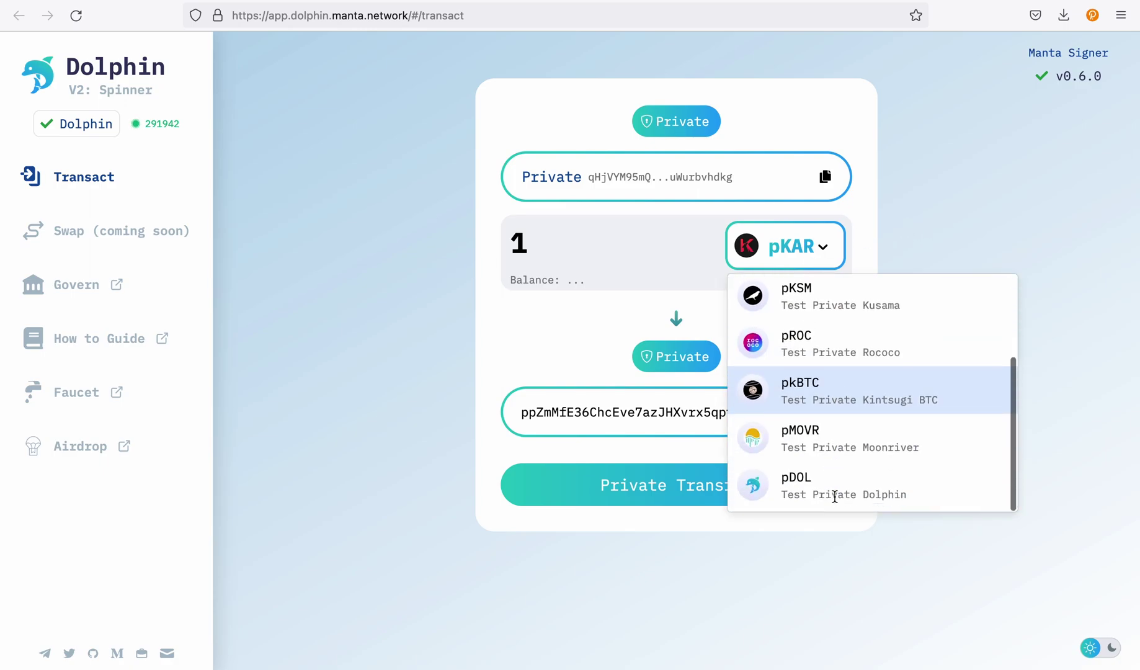
{"action": "scroll", "coordinate": [824, 341], "scroll_direction": "up", "scroll_amount": 2}
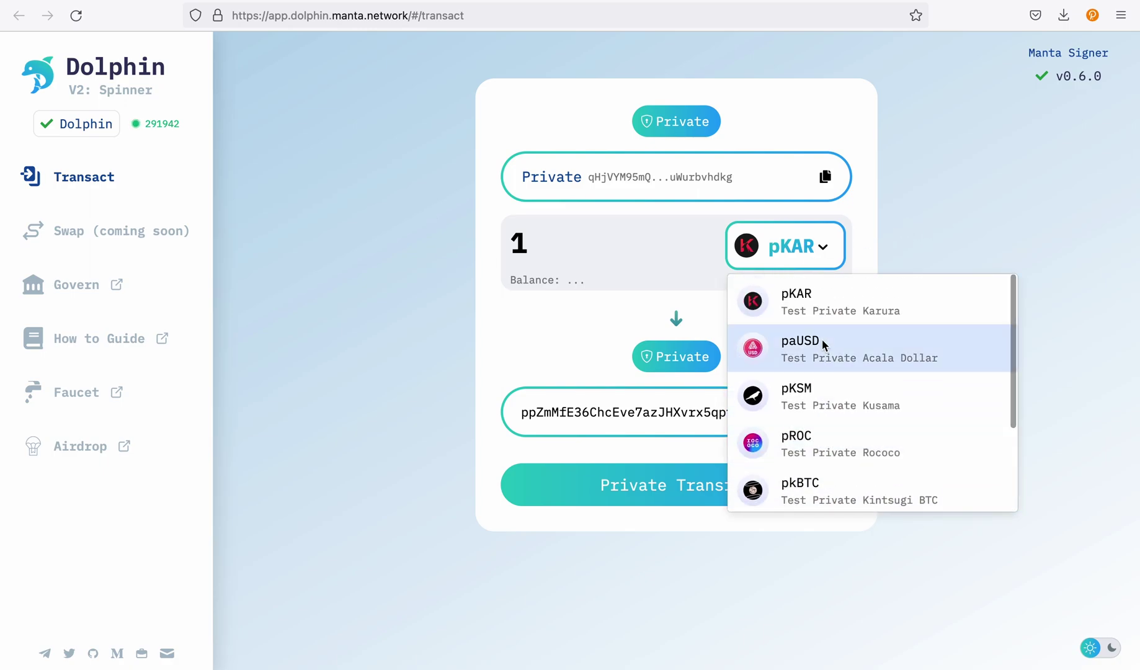
{"action": "scroll", "coordinate": [824, 345], "scroll_direction": "down", "scroll_amount": 2}
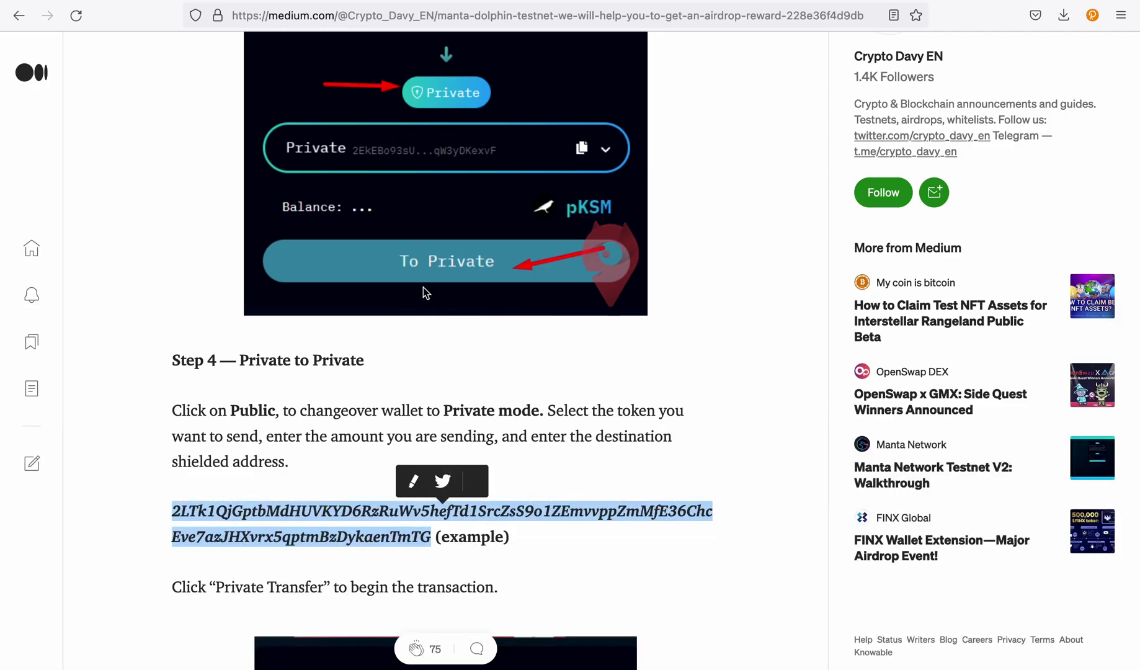
Step: Read the article's instructions on authorizing the private transfer in Manta Signer and finding the transaction hash
{"action": "left_click", "coordinate": [343, 388]}
{"action": "scroll", "coordinate": [344, 388], "scroll_direction": "down", "scroll_amount": 7}
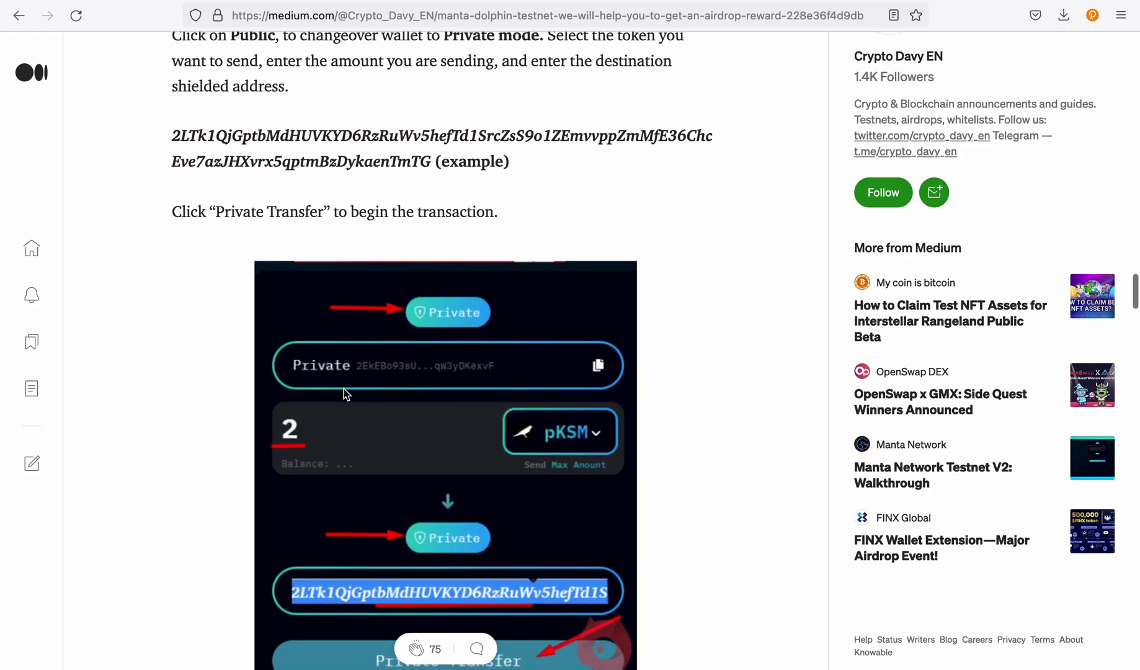
{"action": "scroll", "coordinate": [343, 388], "scroll_direction": "down", "scroll_amount": 2}
{"action": "scroll", "coordinate": [344, 392], "scroll_direction": "down", "scroll_amount": 6}
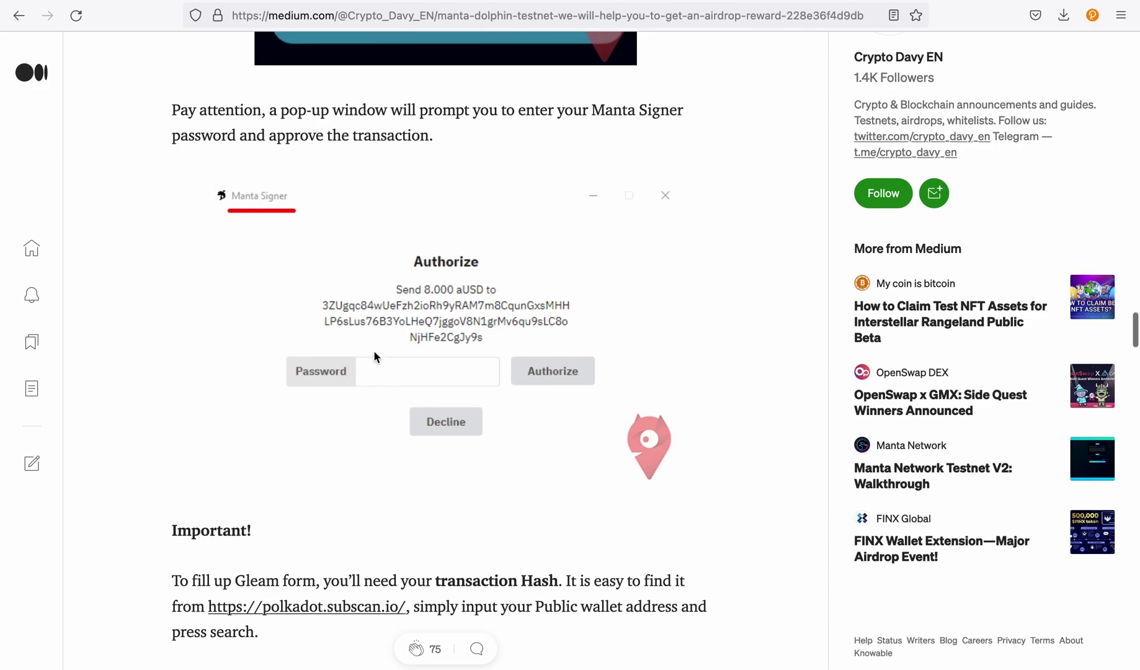
{"action": "scroll", "coordinate": [495, 415], "scroll_direction": "down", "scroll_amount": 3}
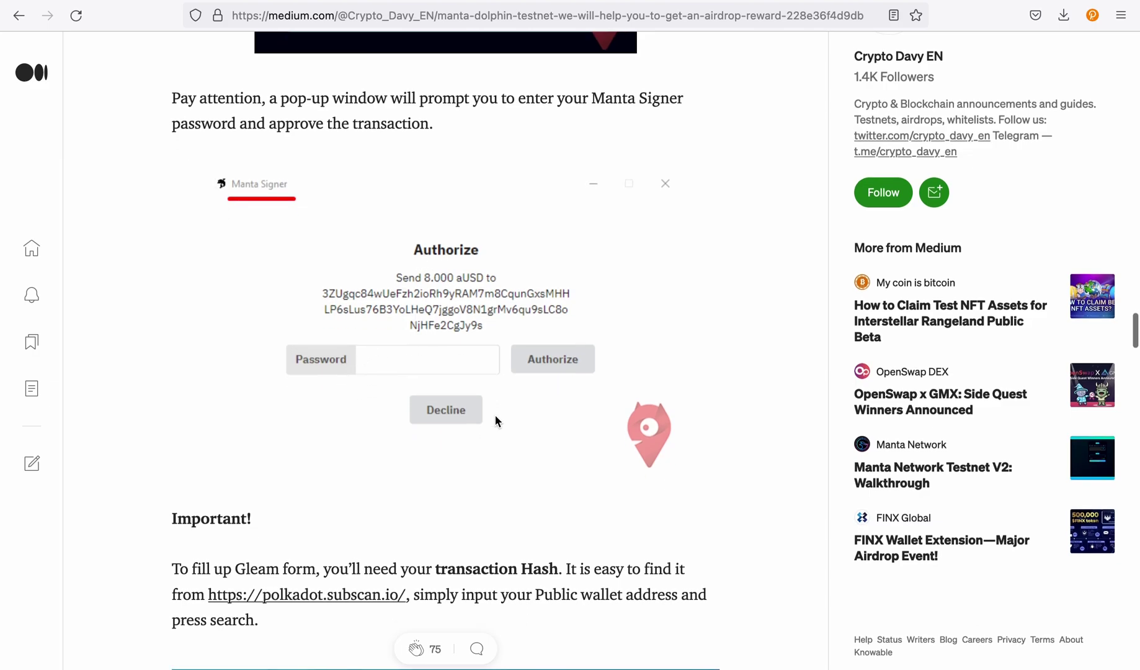
{"action": "scroll", "coordinate": [495, 416], "scroll_direction": "down", "scroll_amount": 4}
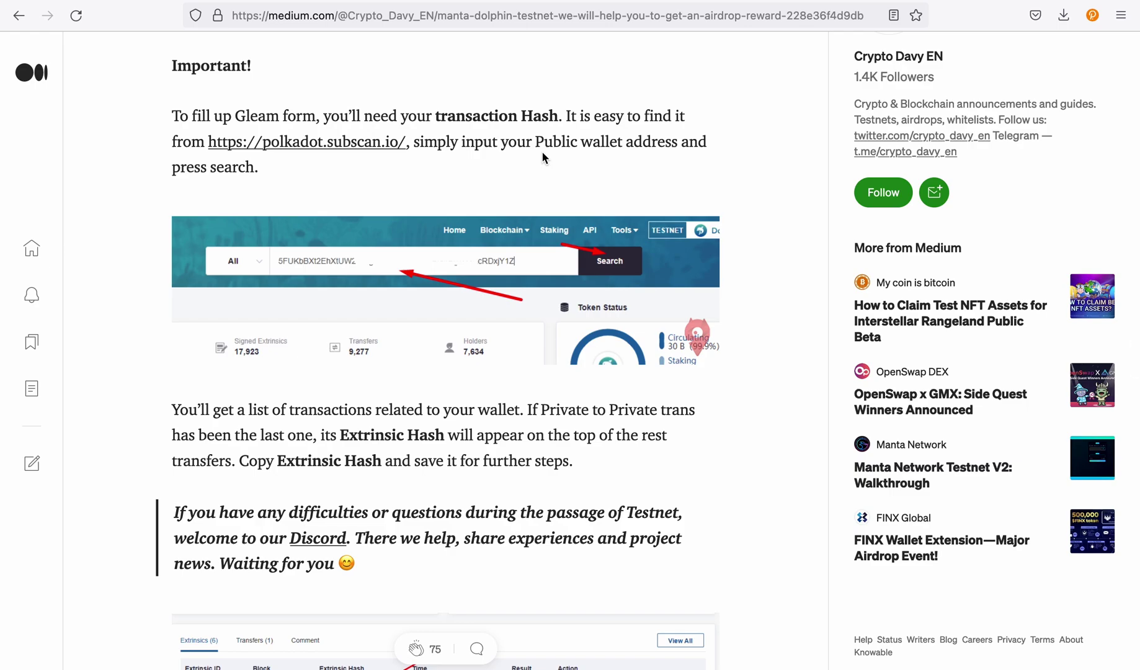
Step: Open the Subscan explorer linked in the article, and reread the instructions on finding the Extrinsic Hash
{"action": "left_click", "coordinate": [363, 144]}
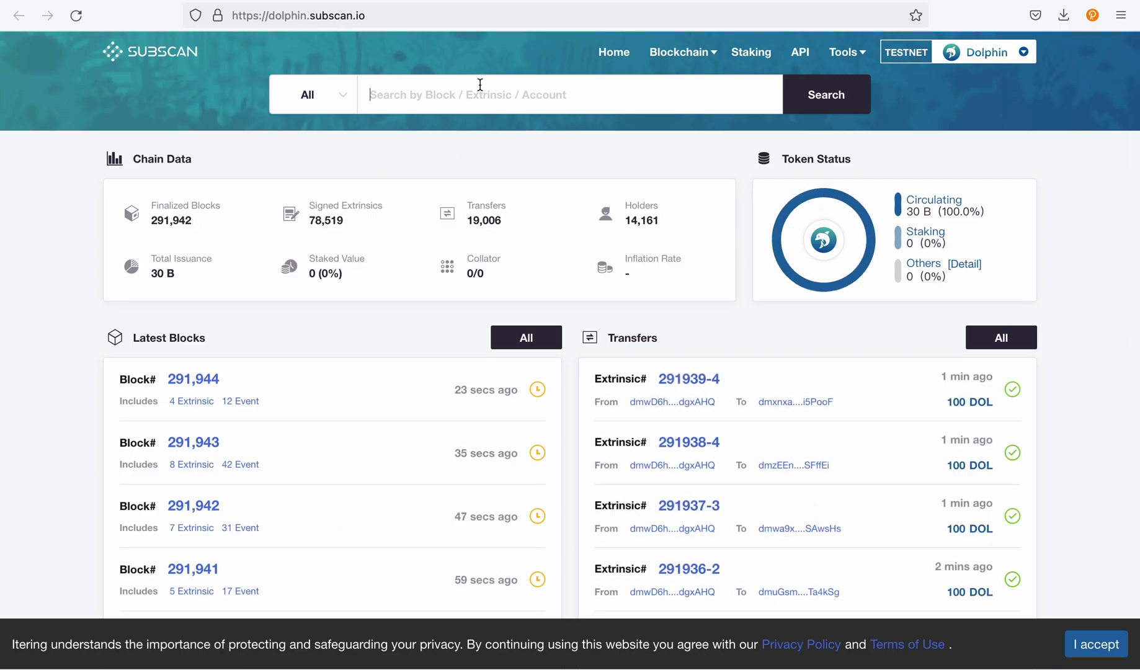
{"action": "key", "text": "ctrl+Tab"}
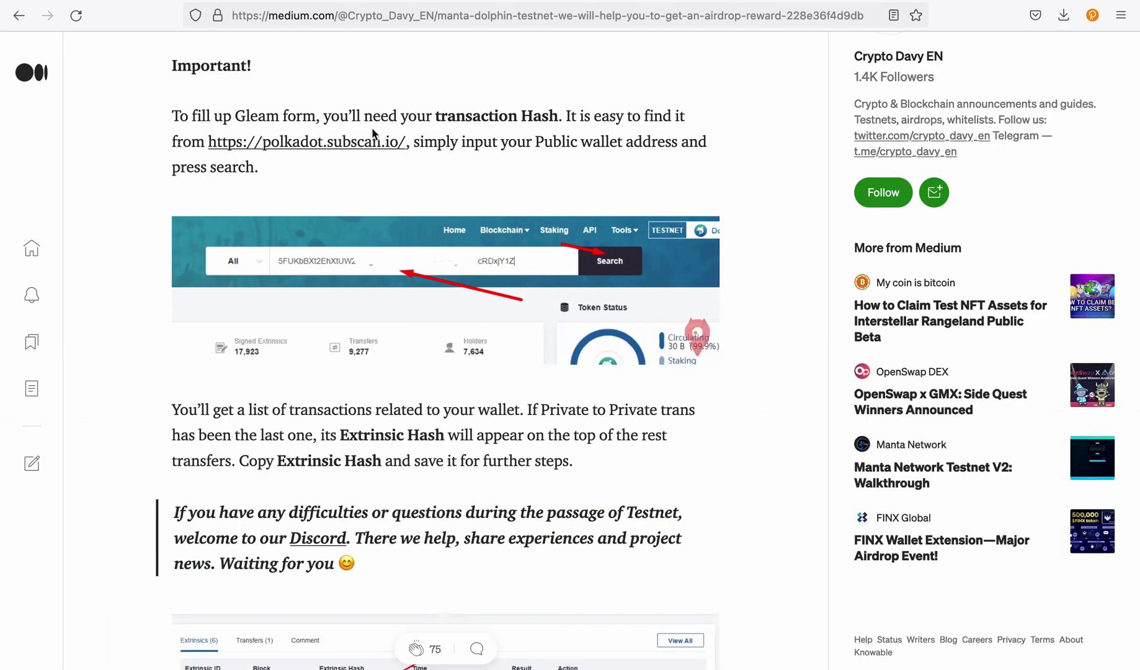
{"action": "key", "text": "ctrl+Tab"}
{"action": "key", "text": "ctrl+Tab"}
{"action": "scroll", "coordinate": [354, 293], "scroll_direction": "down", "scroll_amount": 6}
{"action": "scroll", "coordinate": [355, 293], "scroll_direction": "up", "scroll_amount": 7}
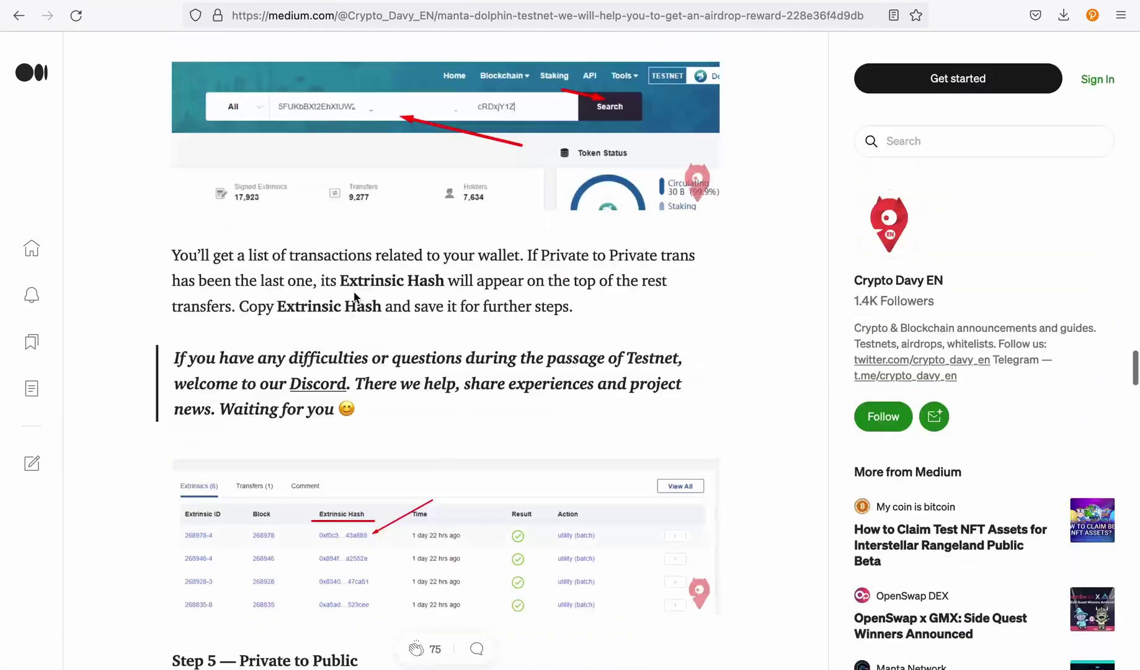
{"action": "scroll", "coordinate": [354, 293], "scroll_direction": "down", "scroll_amount": 4}
{"action": "scroll", "coordinate": [438, 168], "scroll_direction": "up", "scroll_amount": 1}
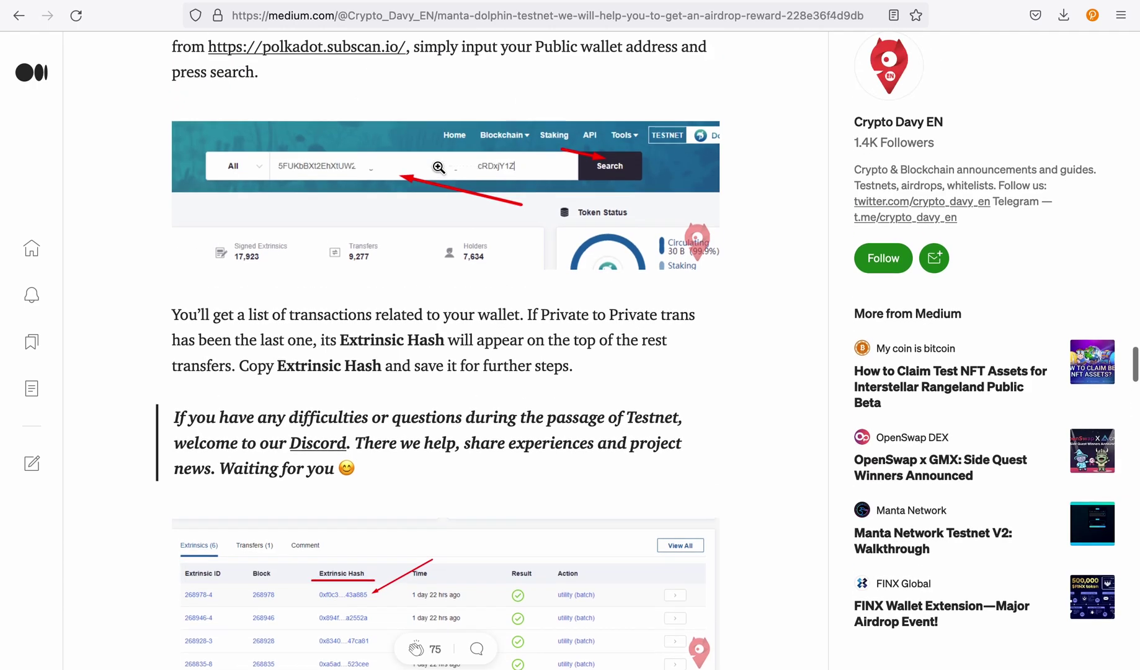
{"action": "scroll", "coordinate": [508, 169], "scroll_direction": "up", "scroll_amount": 2}
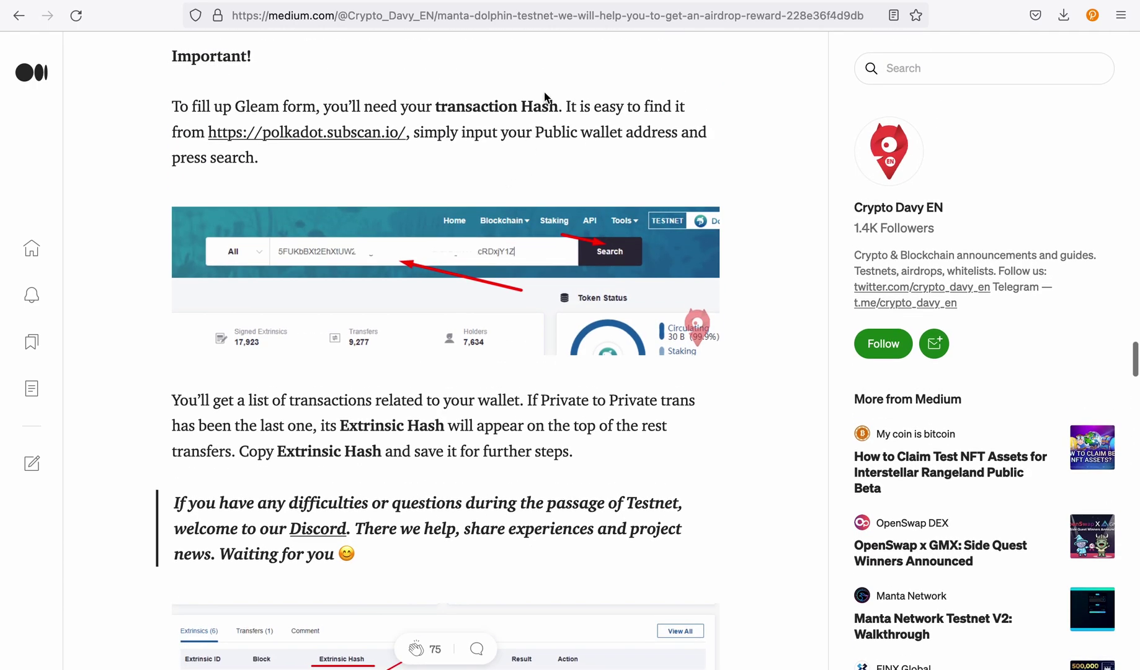
Step: Copy the public wallet address from the Polkadot extension and search for that account in the Dolphin Subscan explorer
{"action": "left_click", "coordinate": [1092, 15]}
{"action": "left_click", "coordinate": [1045, 144]}
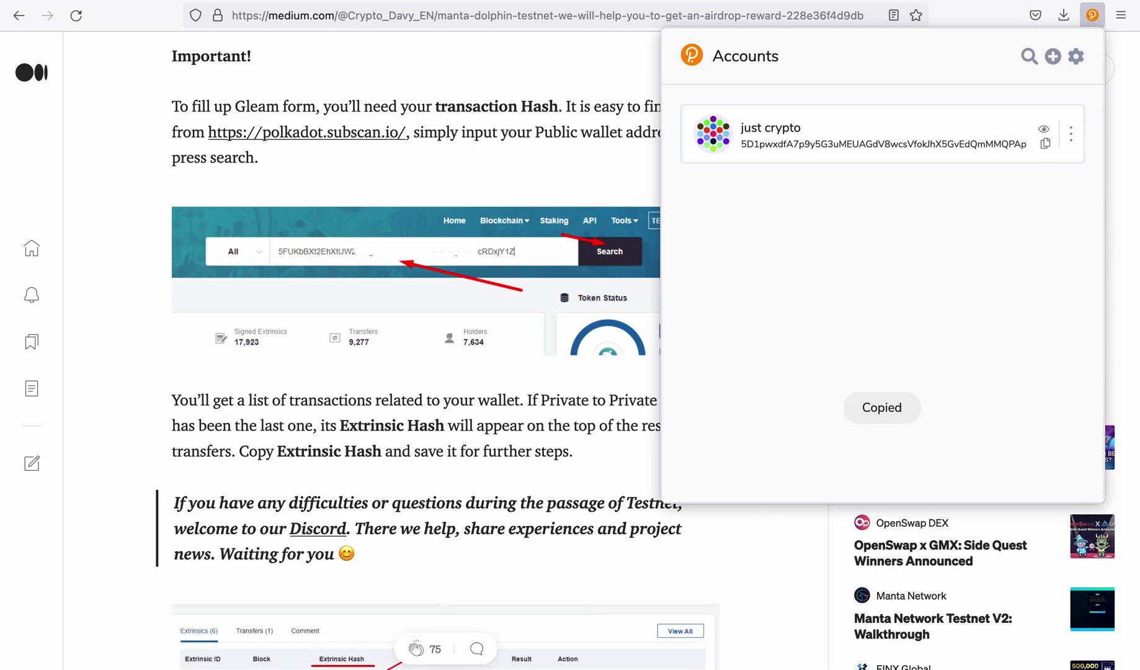
{"action": "key", "text": "ctrl+Tab"}
{"action": "right_click", "coordinate": [411, 93]}
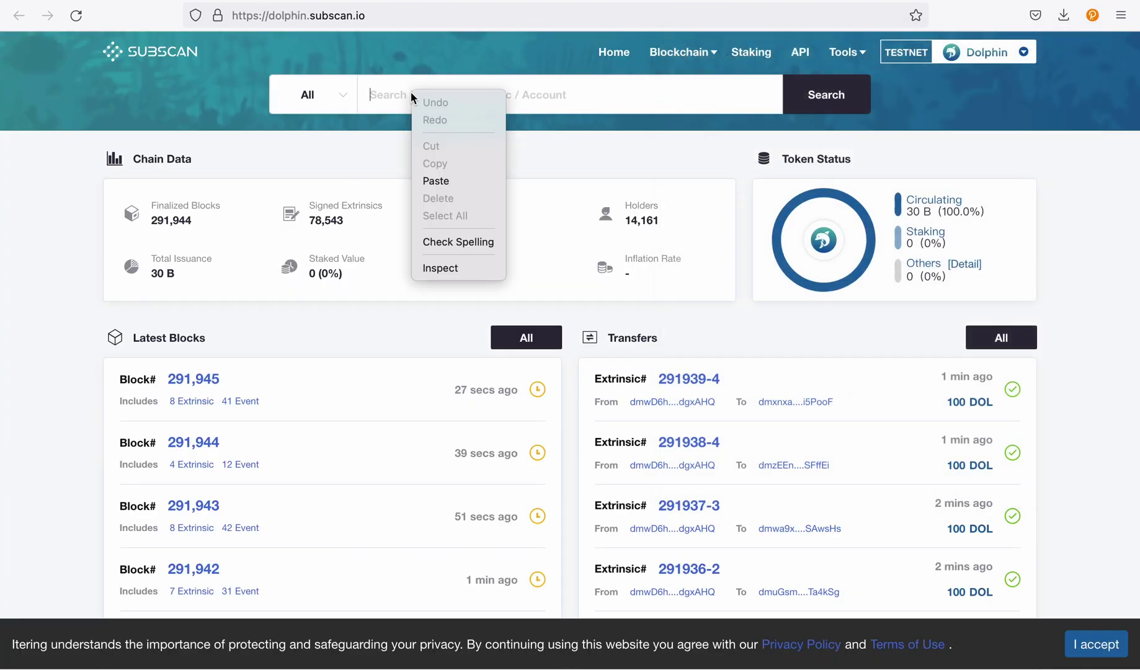
{"action": "left_click", "coordinate": [434, 180]}
{"action": "left_click", "coordinate": [850, 101]}
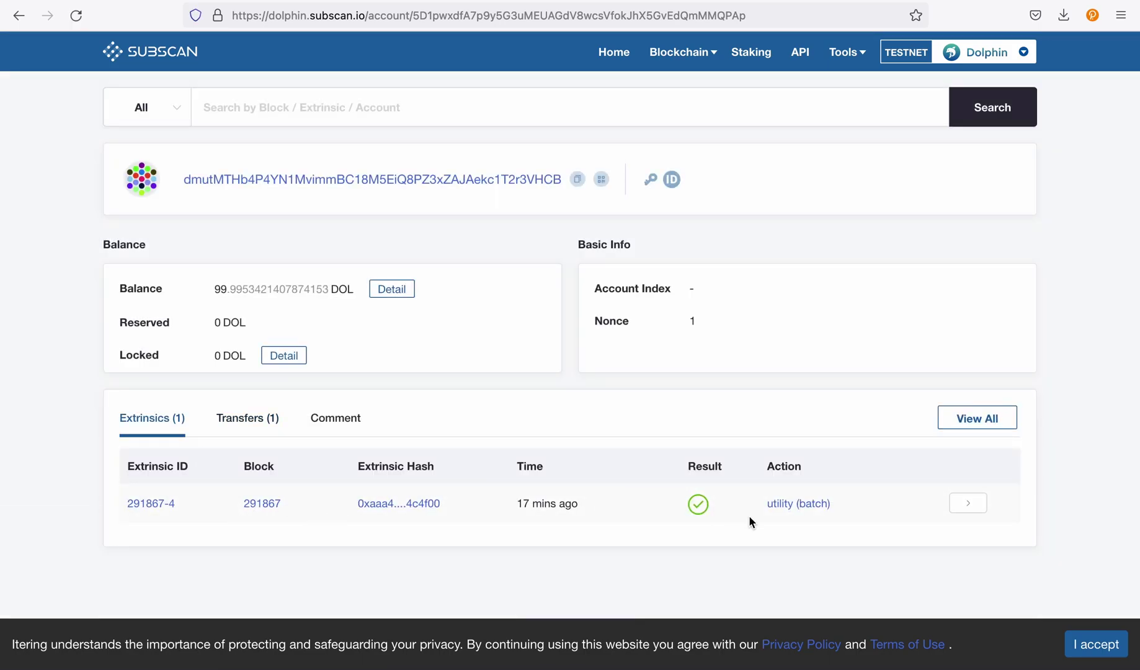
Step: View the account's transfers and extrinsics on Subscan, and compare them with the extrinsic hash example in the Medium article
{"action": "left_click", "coordinate": [242, 428]}
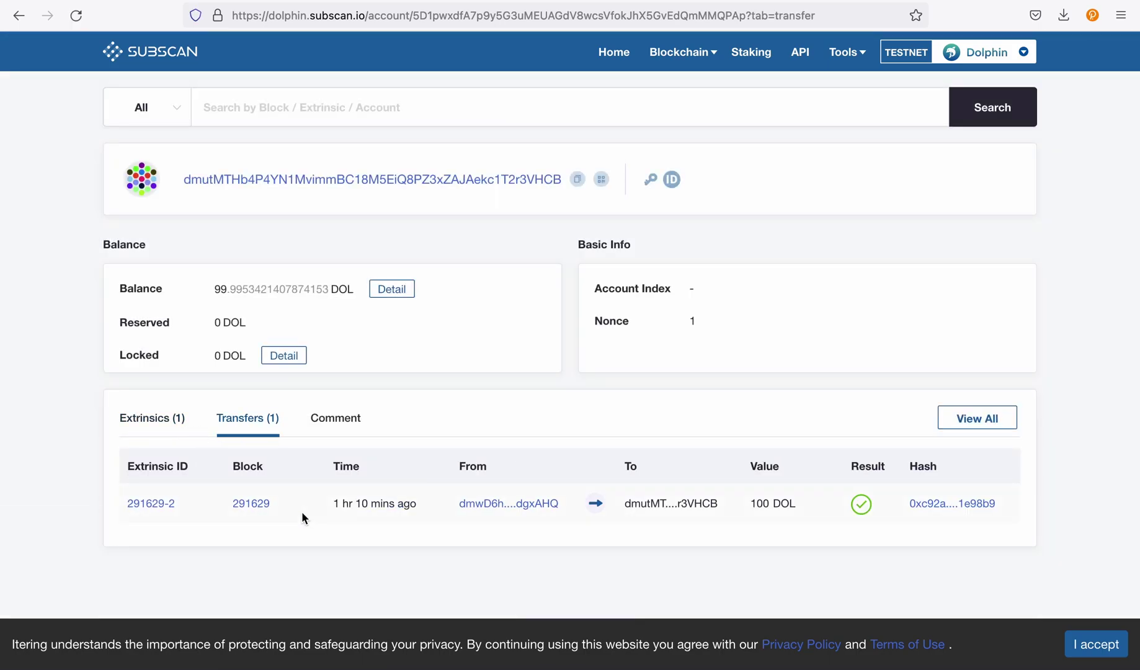
{"action": "left_click", "coordinate": [149, 420]}
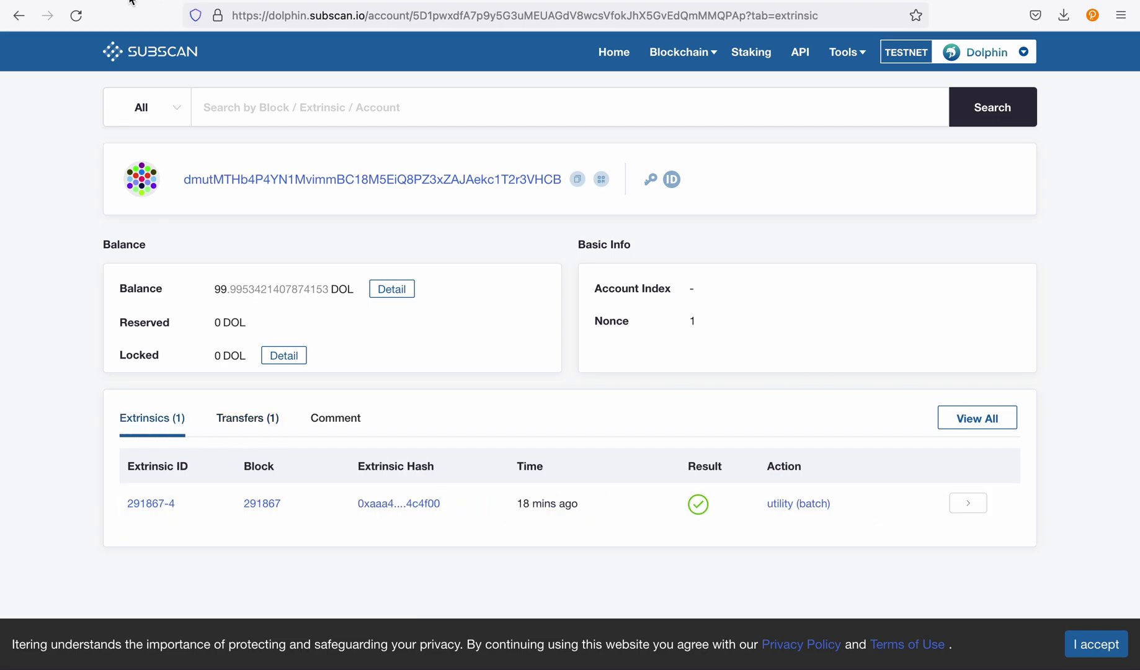
{"action": "key", "text": "alt+Tab"}
{"action": "scroll", "coordinate": [368, 389], "scroll_direction": "down", "scroll_amount": 5}
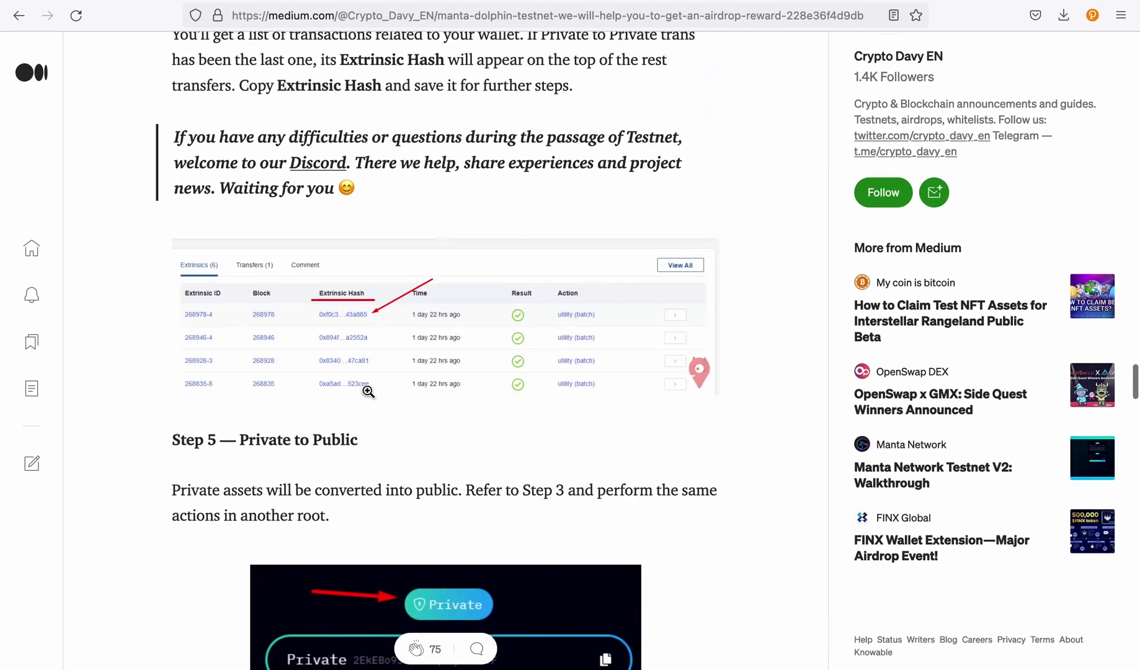
{"action": "scroll", "coordinate": [371, 405], "scroll_direction": "down", "scroll_amount": 1}
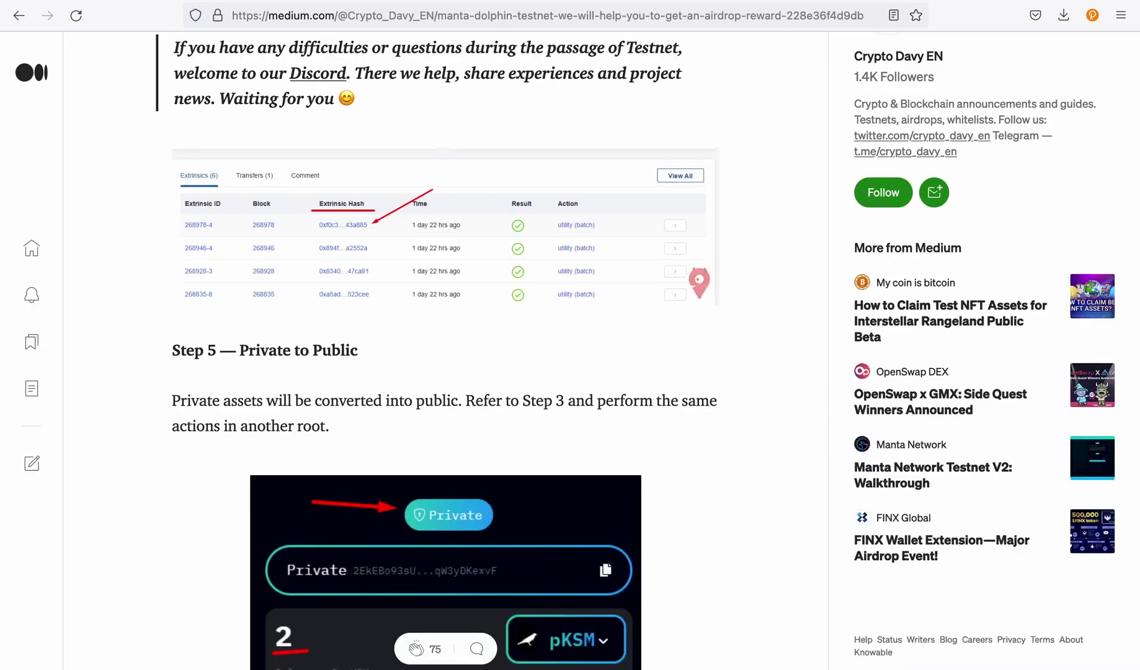
Step: Read the article's Step 5 on converting private assets back to public
{"action": "scroll", "coordinate": [301, 355], "scroll_direction": "down", "scroll_amount": 3}
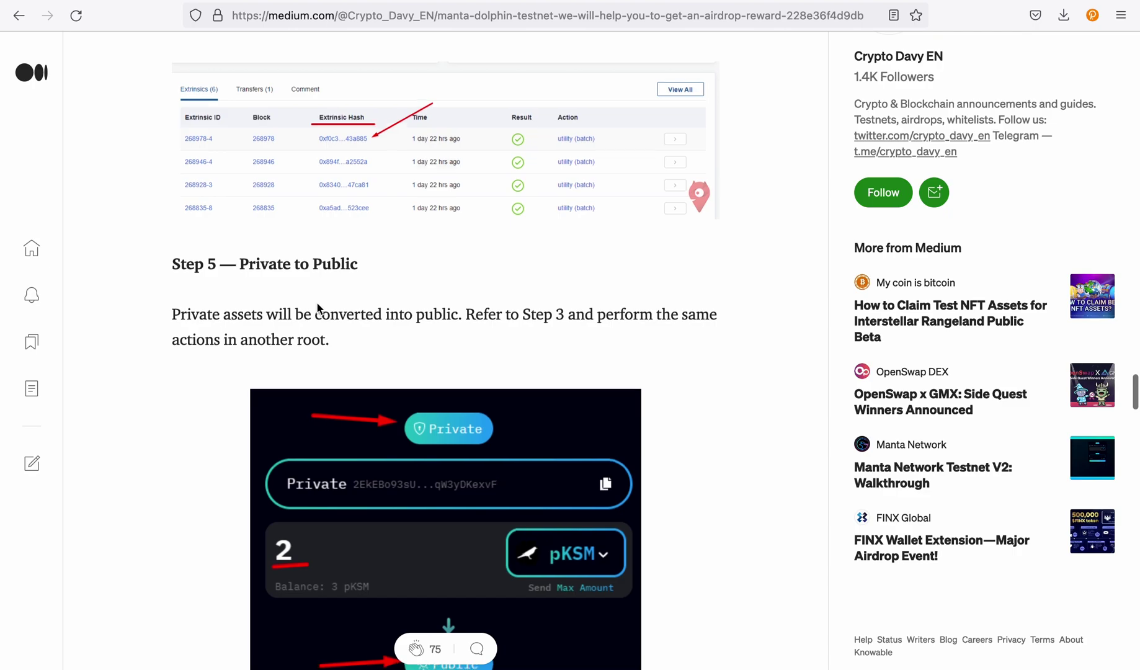
{"action": "scroll", "coordinate": [317, 307], "scroll_direction": "down", "scroll_amount": 5}
{"action": "scroll", "coordinate": [350, 372], "scroll_direction": "down", "scroll_amount": 5}
{"action": "scroll", "coordinate": [350, 371], "scroll_direction": "up", "scroll_amount": 8}
{"action": "scroll", "coordinate": [350, 371], "scroll_direction": "up", "scroll_amount": 4}
{"action": "left_click_drag", "start_coordinate": [240, 327], "coordinate": [361, 326]}
{"action": "left_click", "coordinate": [364, 327]}
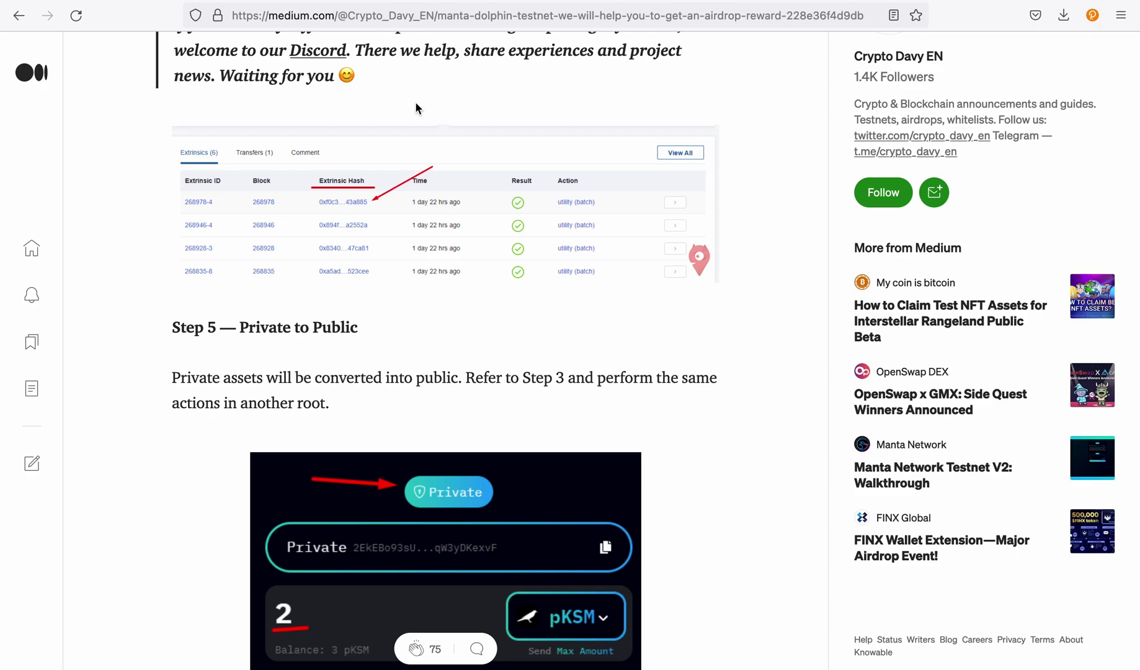
Step: Switch to the Dolphin Testnet App and set the pKAR transfer form to go from Private to Public
{"action": "left_click", "coordinate": [546, 23]}
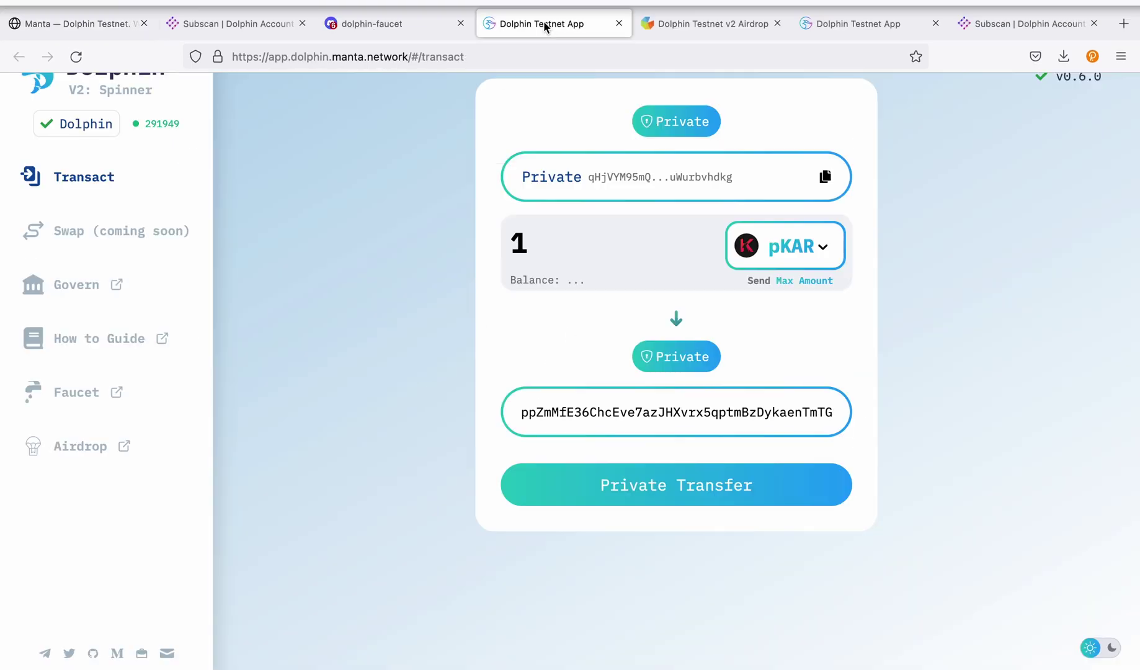
{"action": "left_click", "coordinate": [676, 356]}
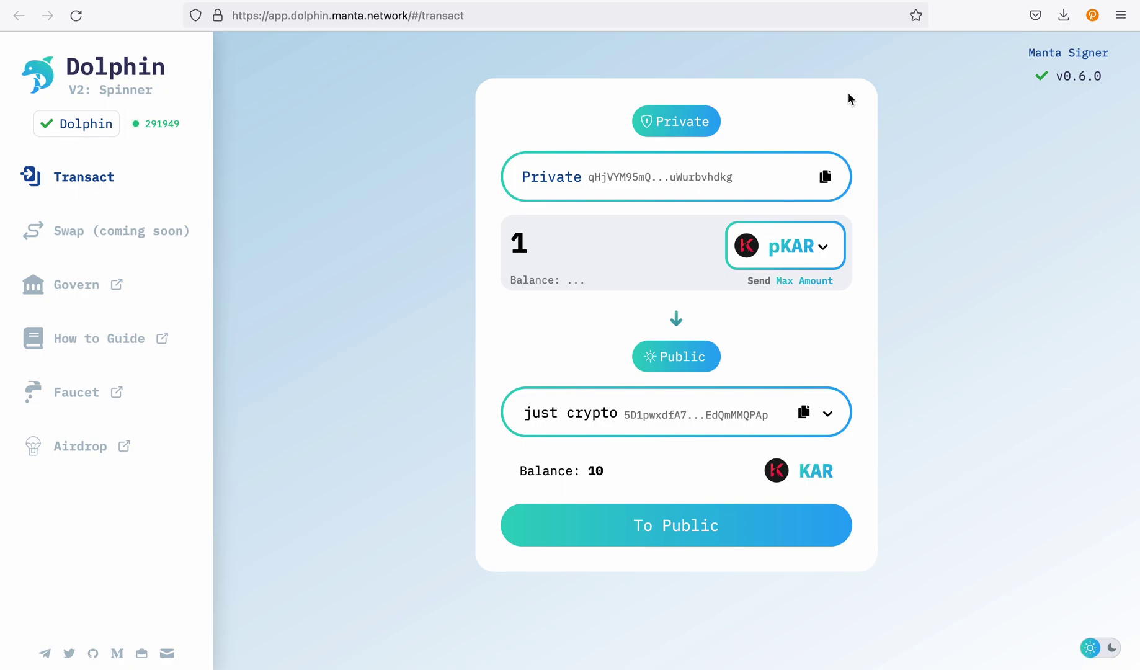
{"action": "left_click", "coordinate": [669, 121]}
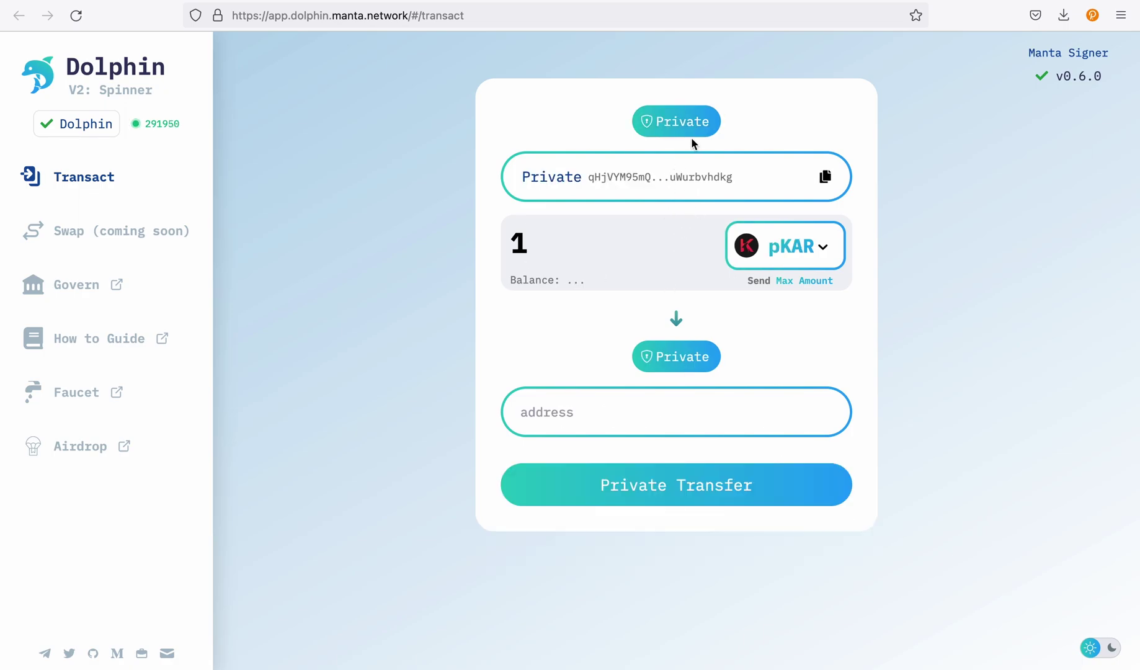
{"action": "left_click", "coordinate": [692, 121]}
{"action": "left_click", "coordinate": [682, 112]}
{"action": "left_click", "coordinate": [688, 356]}
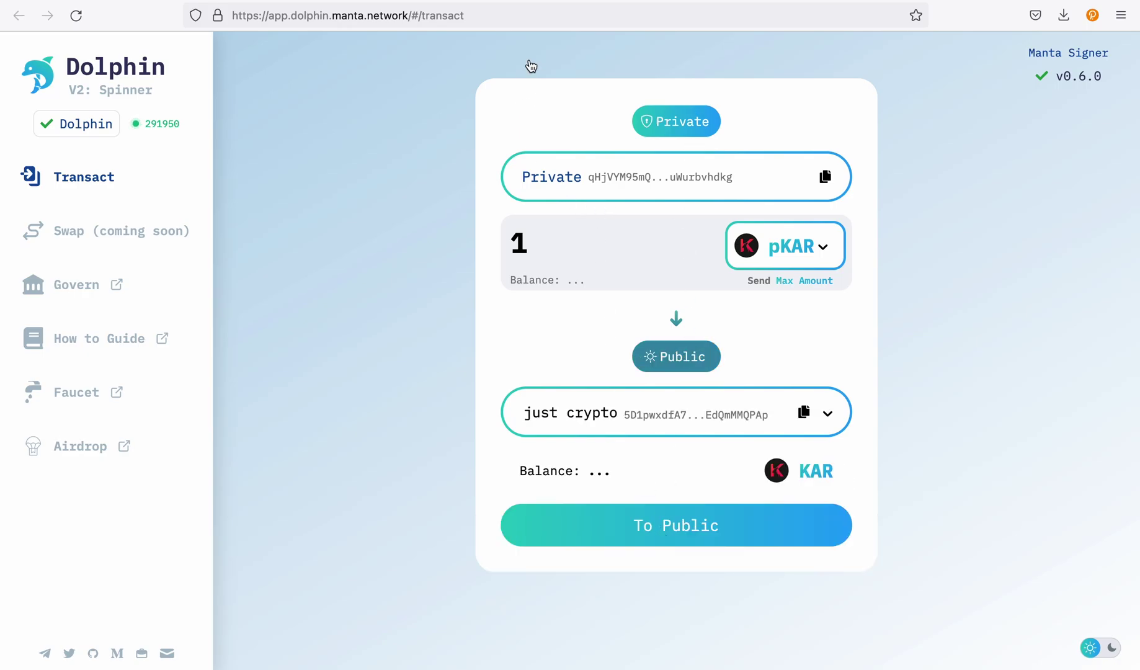
Step: Return to the article and read the advice on repeating the steps for all faucet tokens and Step 6 on the Gleam form
{"action": "left_click", "coordinate": [235, 0]}
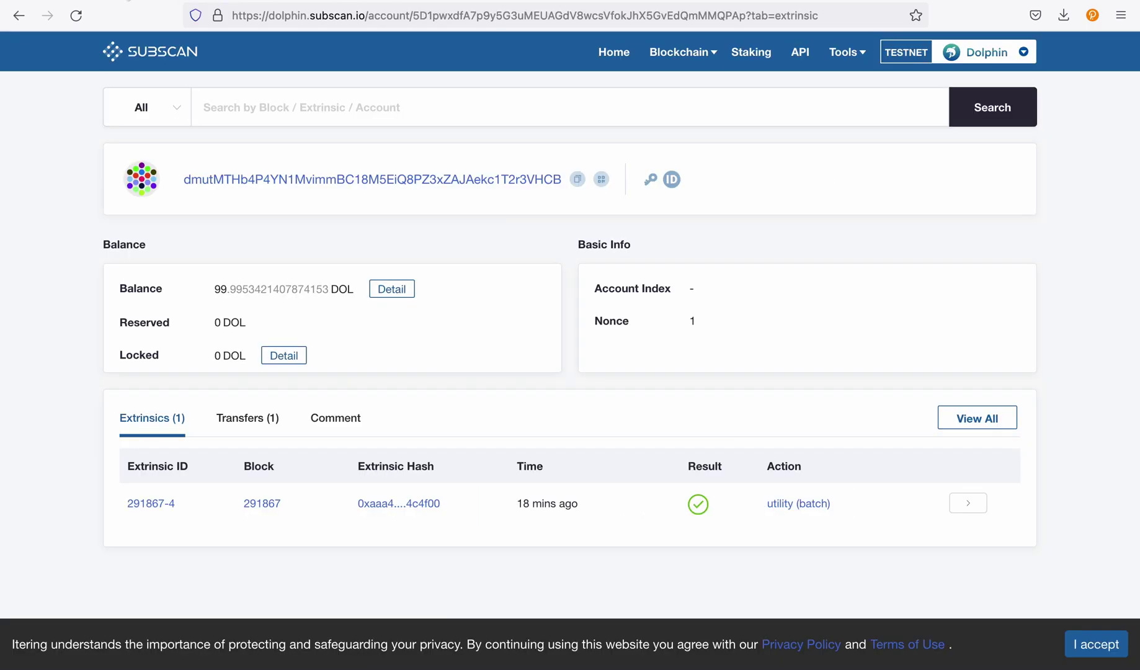
{"action": "key", "text": "ctrl+Tab"}
{"action": "scroll", "coordinate": [483, 356], "scroll_direction": "down", "scroll_amount": 8}
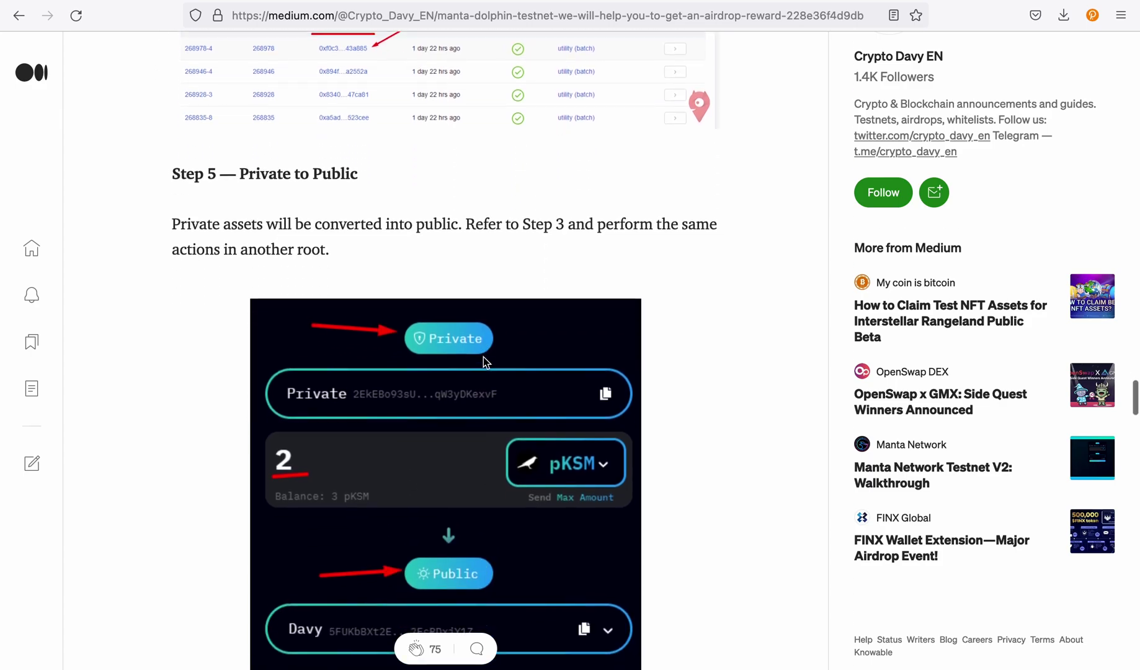
{"action": "scroll", "coordinate": [483, 356], "scroll_direction": "down", "scroll_amount": 5}
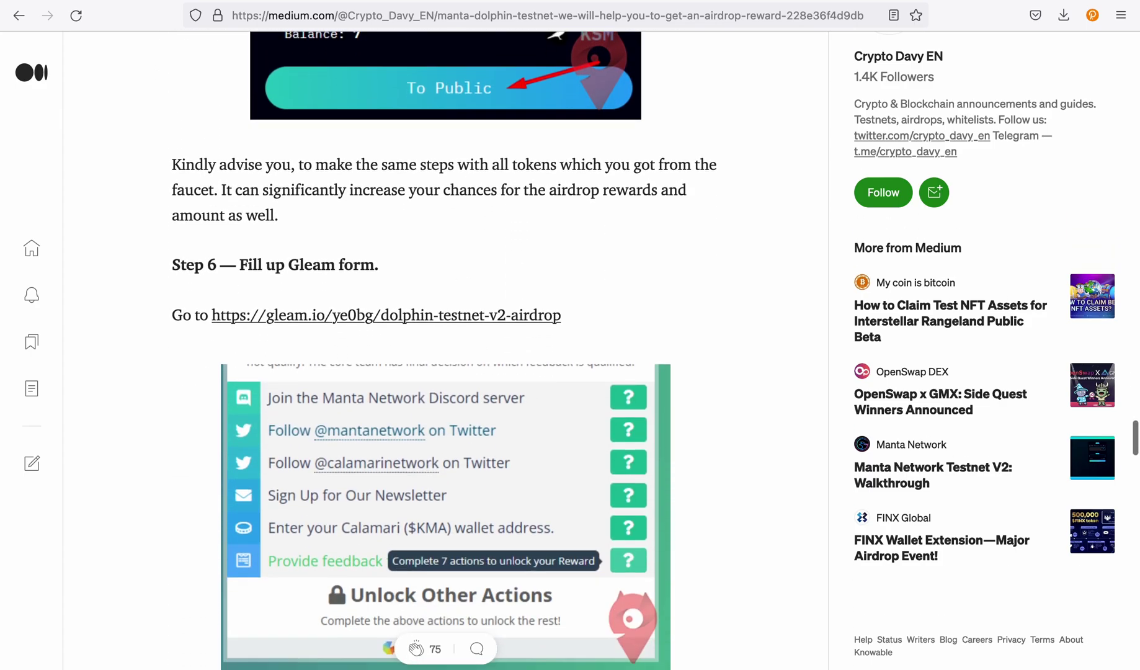
{"action": "left_click", "coordinate": [291, 35]}
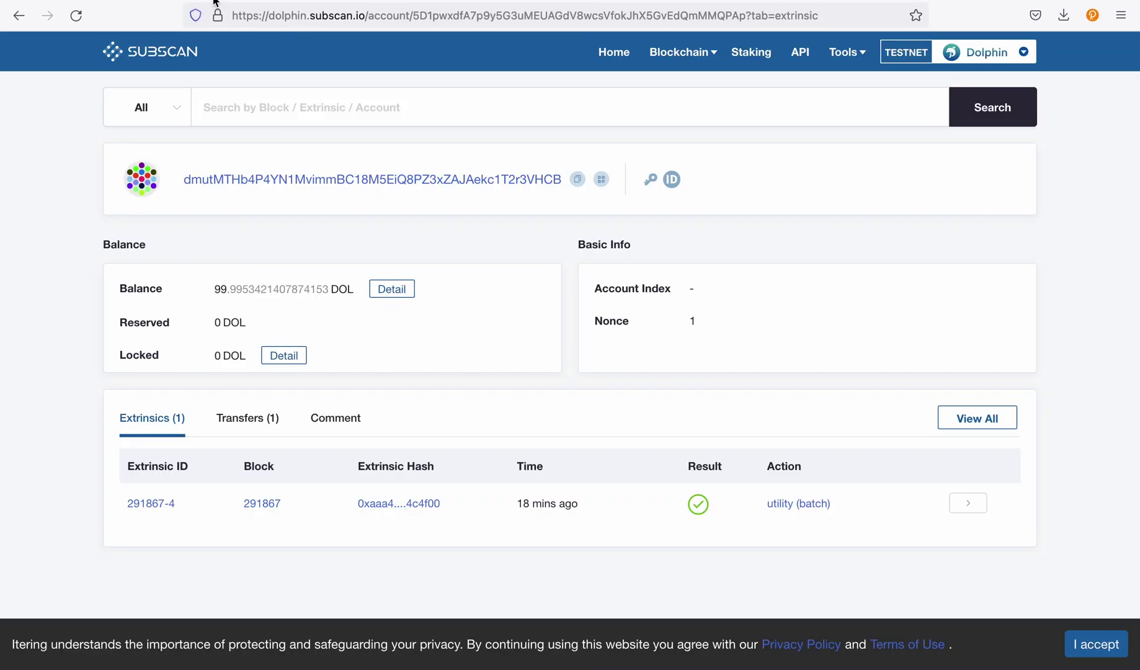
{"action": "key", "text": "ctrl+shift+Tab"}
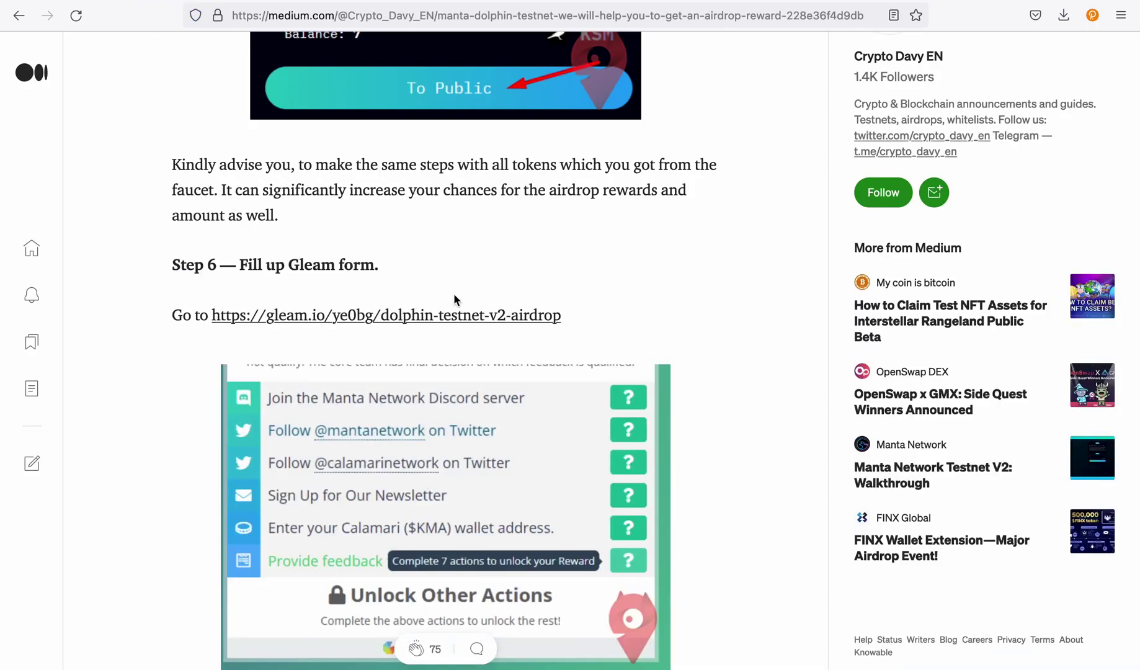
Step: Open the Gleam airdrop form linked in Step 6, and read the article's instructions on finding the Calamari ($KMA) wallet address
{"action": "left_click", "coordinate": [434, 317]}
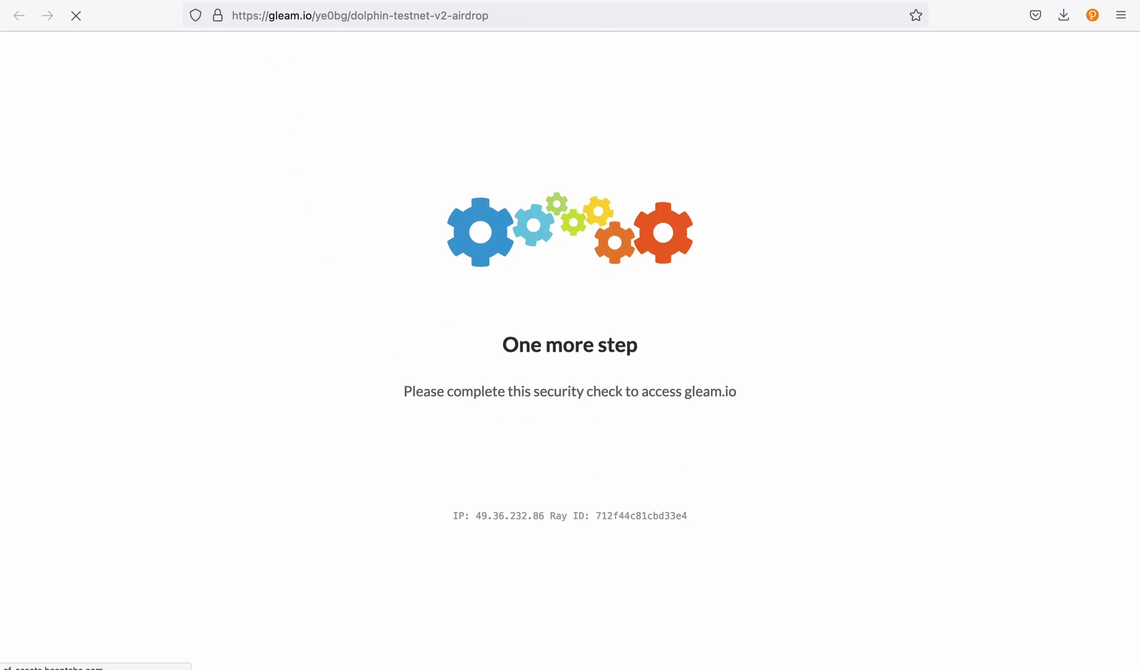
{"action": "key", "text": "ctrl+w"}
{"action": "scroll", "coordinate": [376, 249], "scroll_direction": "down", "scroll_amount": 10}
{"action": "scroll", "coordinate": [376, 252], "scroll_direction": "down", "scroll_amount": 4}
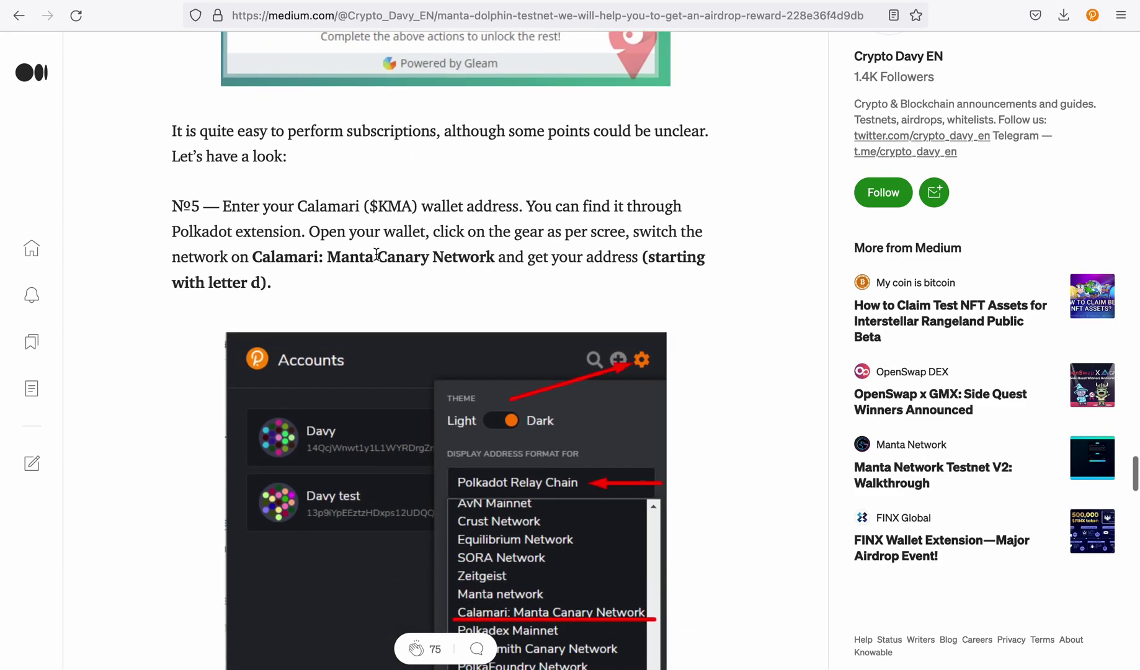
{"action": "scroll", "coordinate": [376, 254], "scroll_direction": "up", "scroll_amount": 3}
{"action": "scroll", "coordinate": [377, 258], "scroll_direction": "up", "scroll_amount": 1}
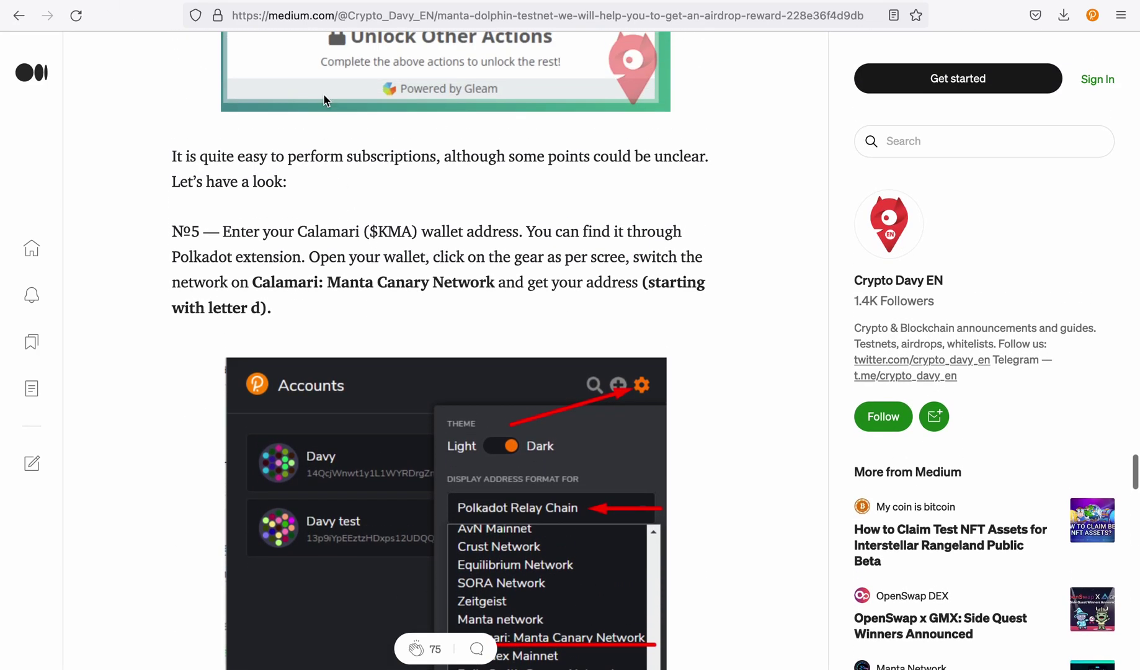
Step: Pass the Gleam page's human verification by selecting every boat image in both picture sets
{"action": "left_click", "coordinate": [255, 72]}
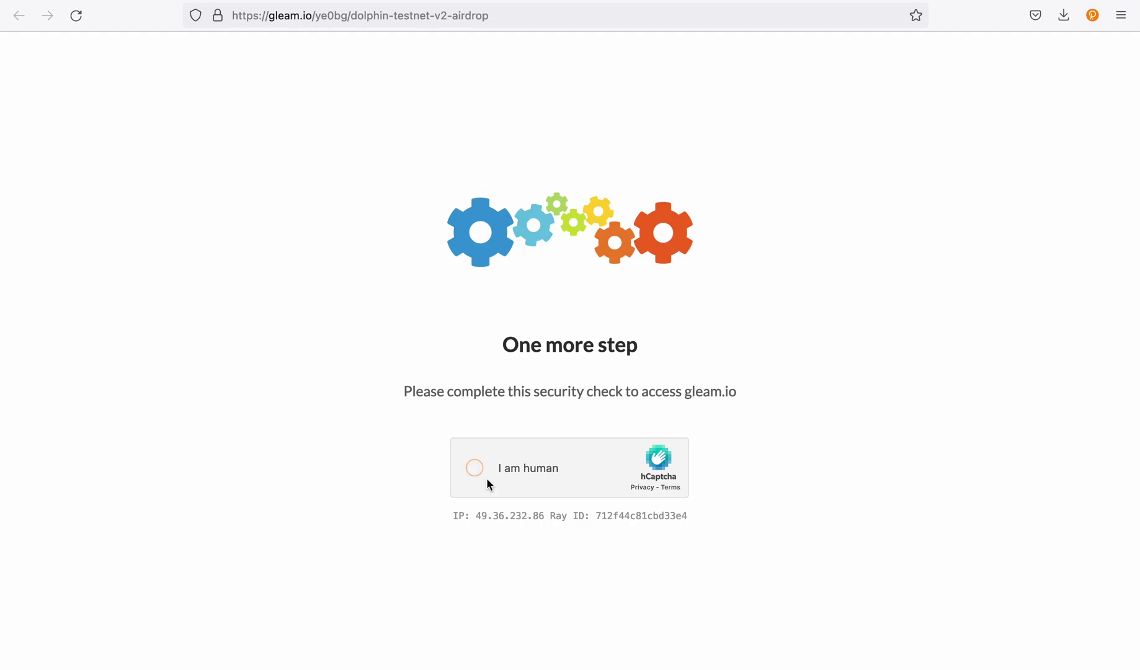
{"action": "left_click", "coordinate": [487, 479]}
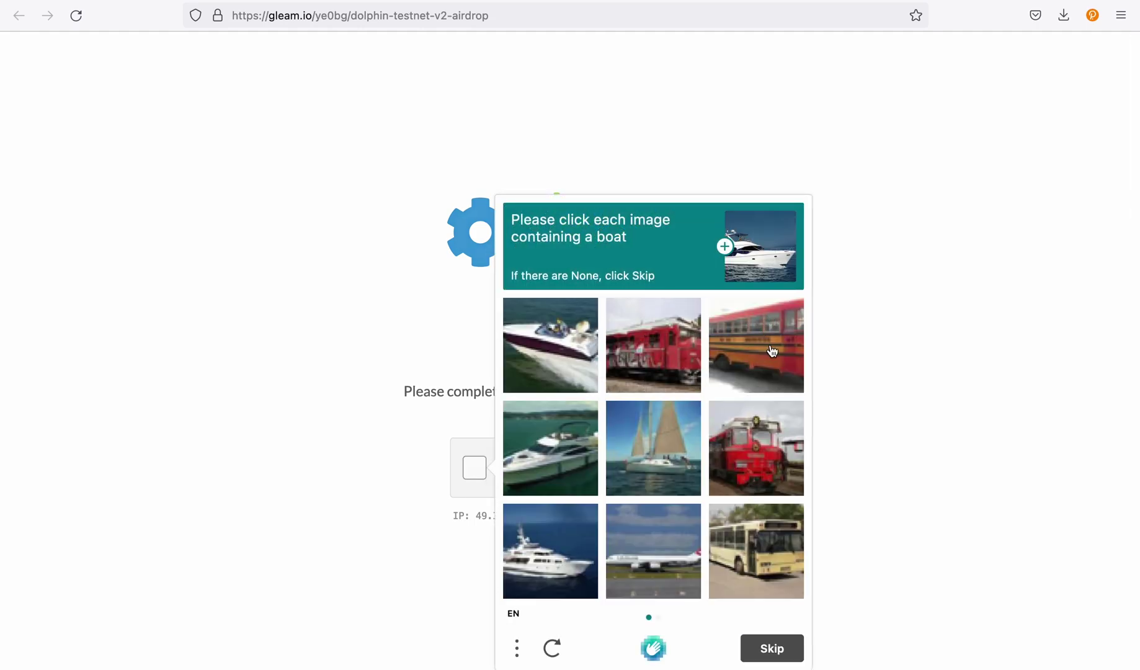
{"action": "left_click", "coordinate": [654, 448]}
{"action": "left_click", "coordinate": [551, 551]}
{"action": "left_click", "coordinate": [550, 447]}
{"action": "left_click", "coordinate": [772, 649]}
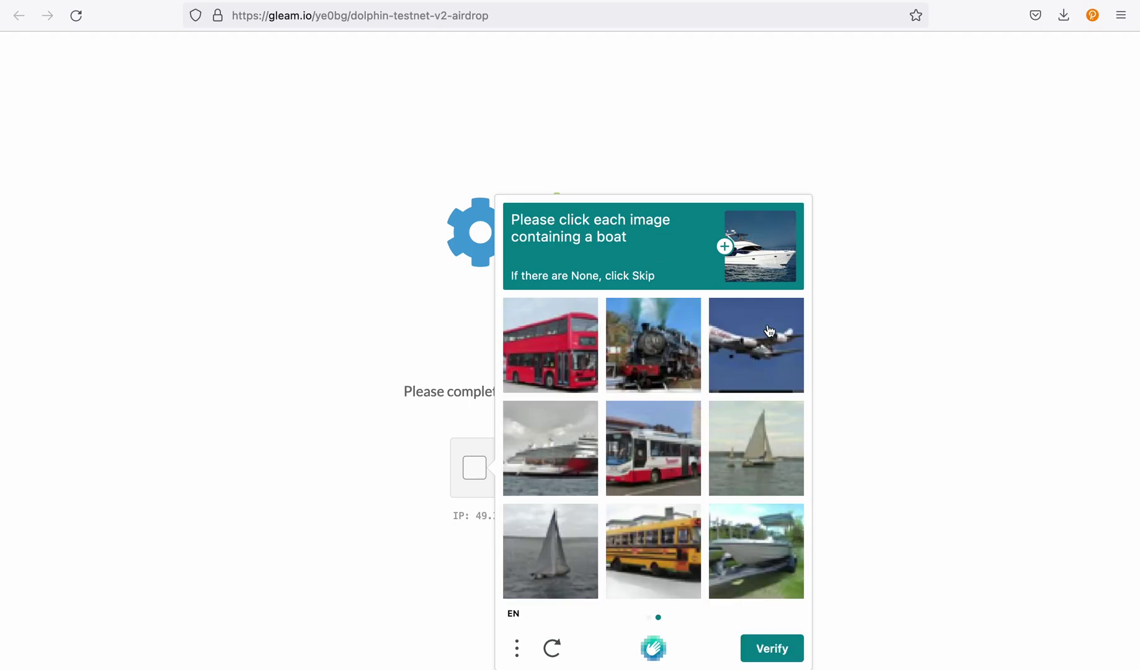
{"action": "left_click", "coordinate": [737, 470]}
{"action": "left_click", "coordinate": [742, 561]}
{"action": "left_click", "coordinate": [559, 574]}
{"action": "left_click", "coordinate": [553, 475]}
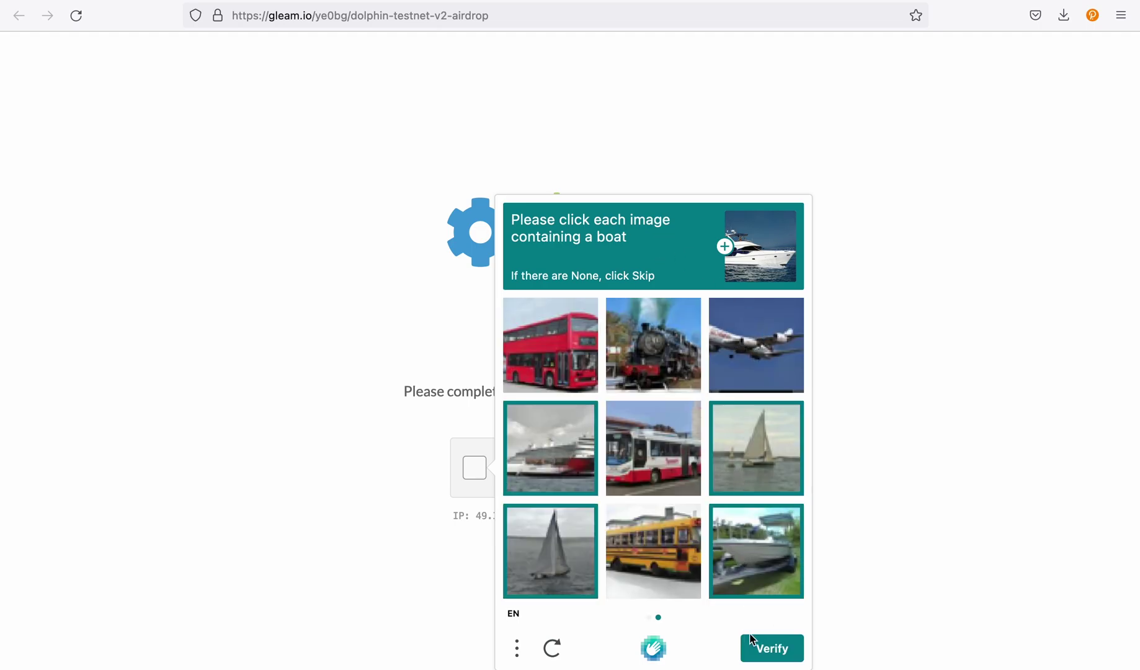
{"action": "left_click", "coordinate": [764, 646]}
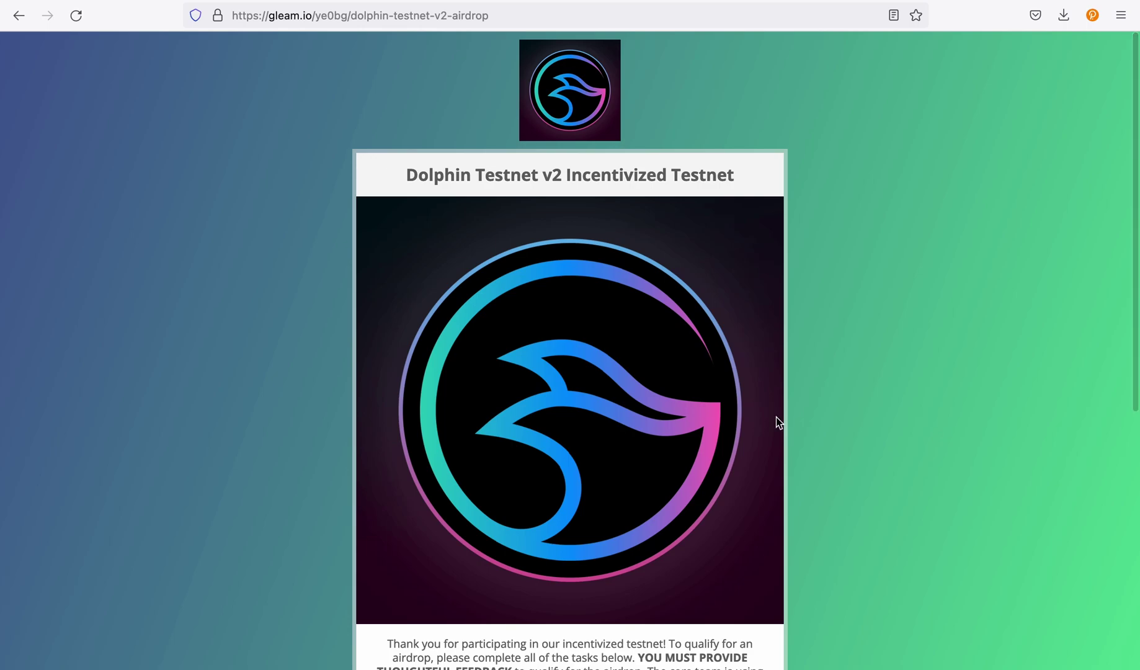
Step: Follow the Manta Network Discord invite from the Gleam task and authorize Gleam.io to access the Discord account
{"action": "scroll", "coordinate": [669, 417], "scroll_direction": "down", "scroll_amount": 6}
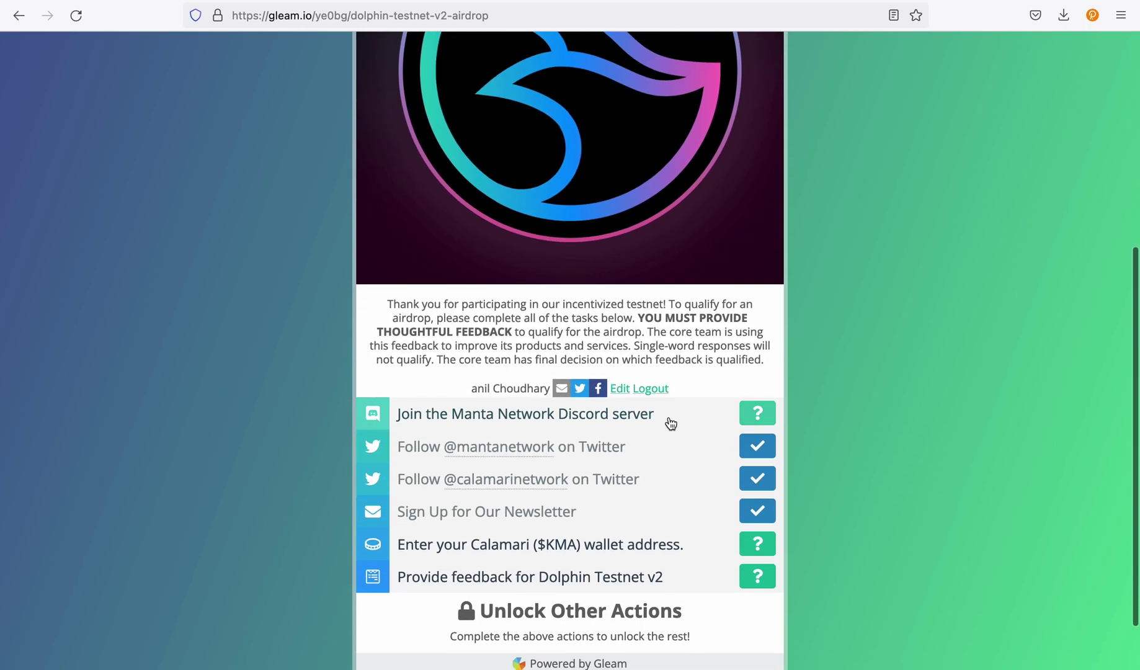
{"action": "left_click", "coordinate": [516, 399]}
{"action": "left_click", "coordinate": [534, 472]}
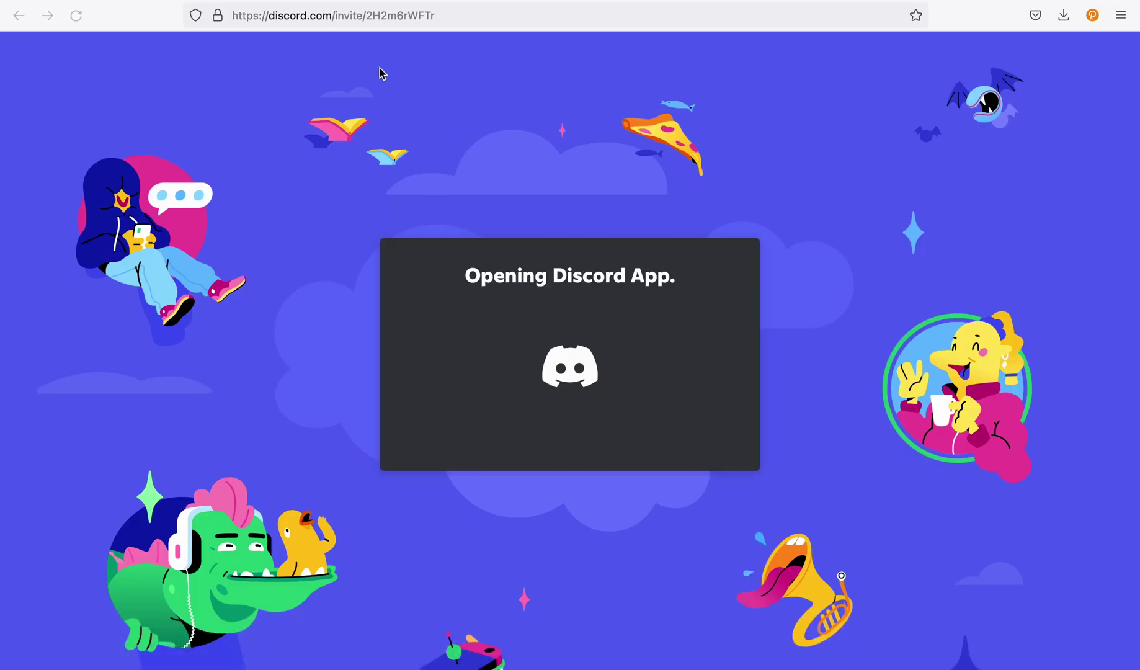
{"action": "left_click", "coordinate": [647, 431]}
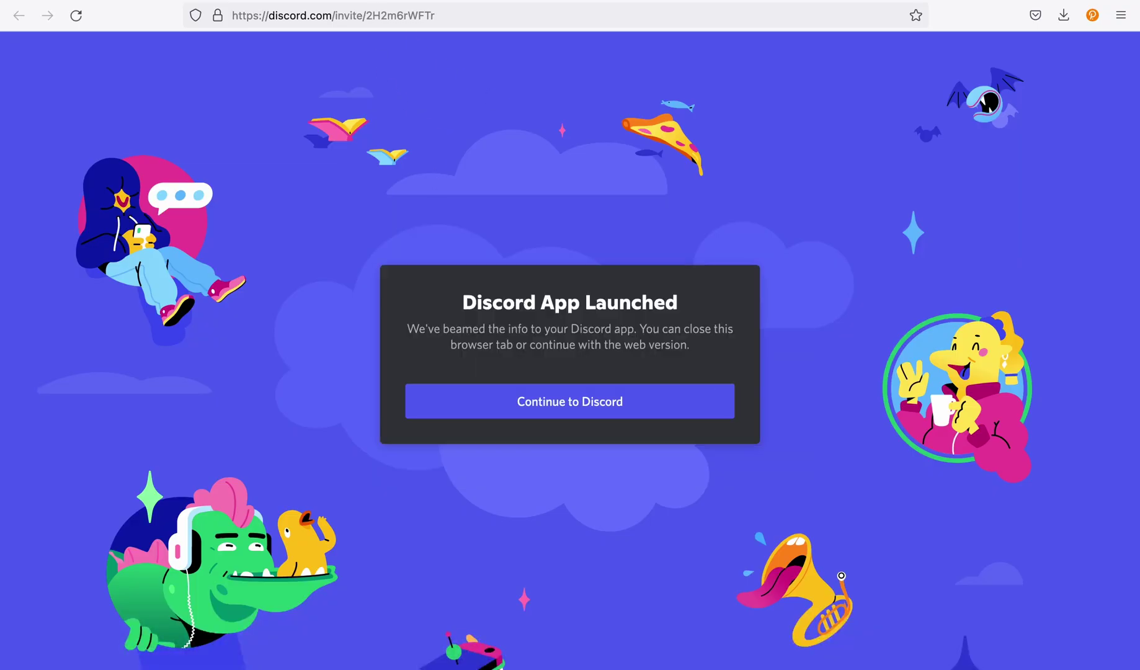
{"action": "left_click", "coordinate": [529, 402]}
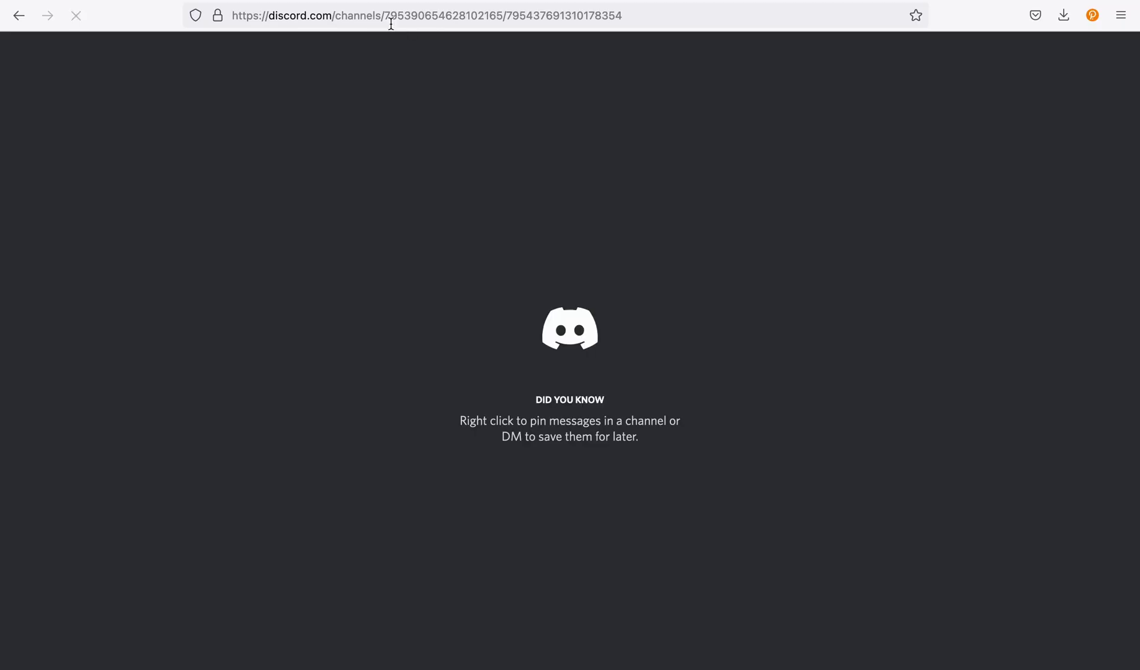
{"action": "key", "text": "super+w"}
{"action": "left_click", "coordinate": [558, 521]}
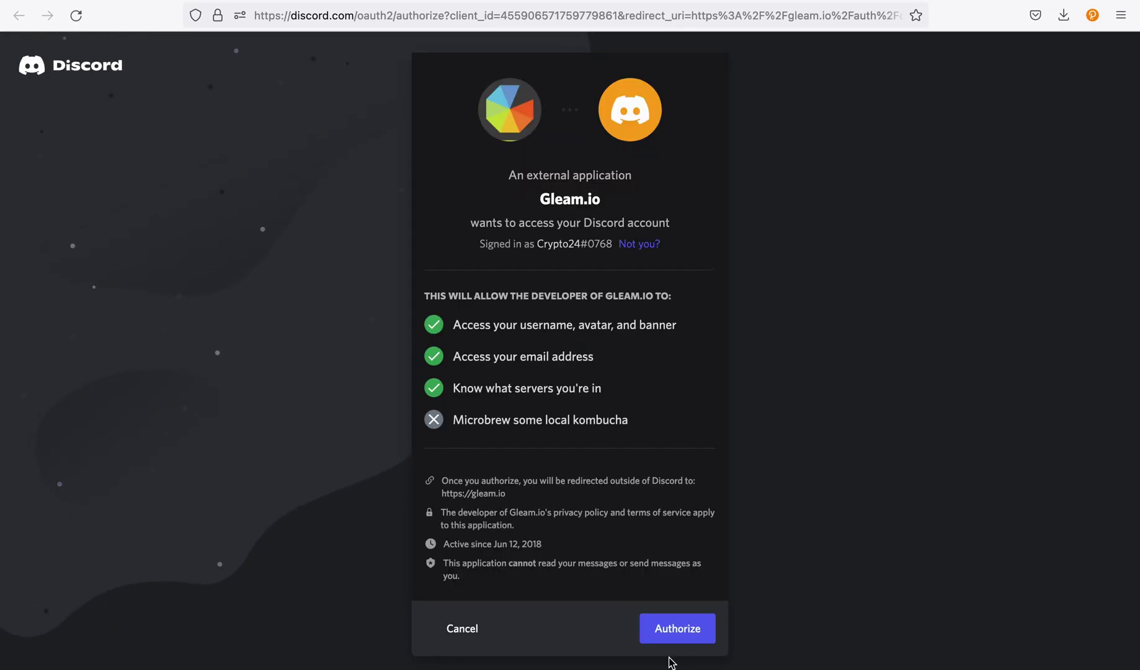
{"action": "left_click", "coordinate": [693, 629]}
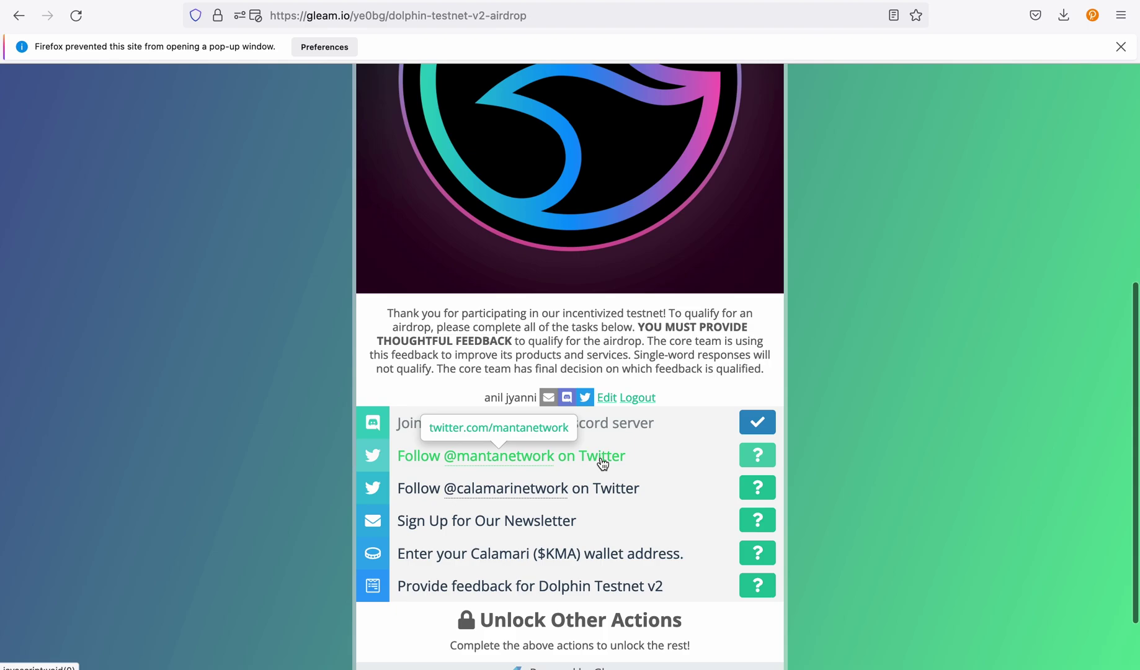
{"action": "left_click", "coordinate": [700, 459]}
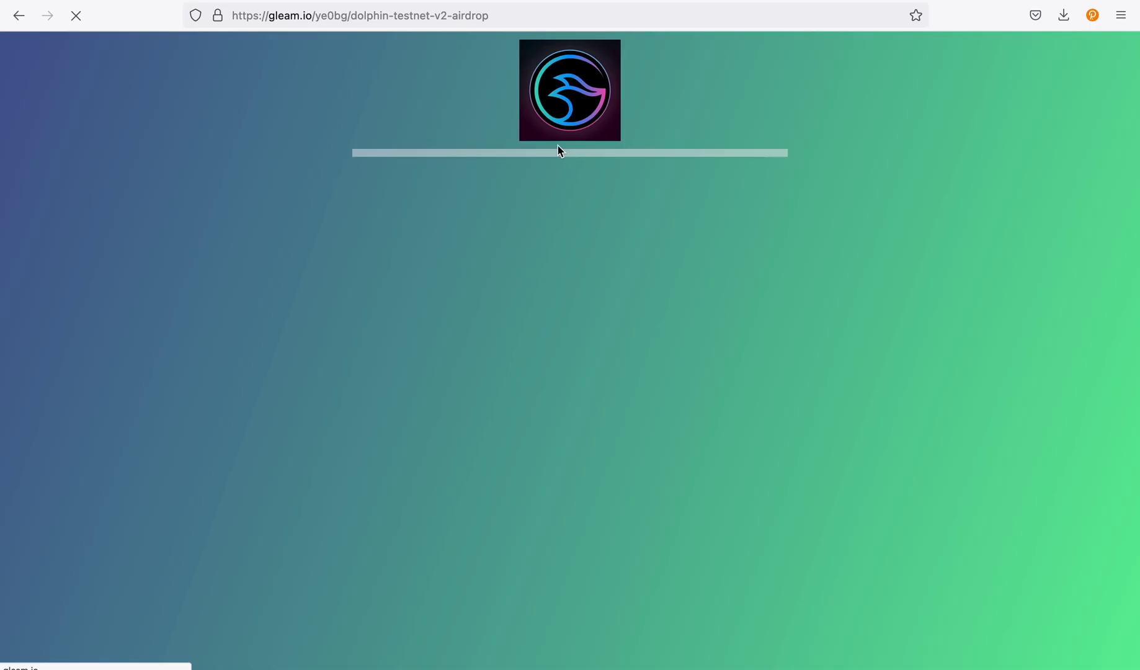
{"action": "scroll", "coordinate": [574, 417], "scroll_direction": "down", "scroll_amount": 5}
{"action": "scroll", "coordinate": [574, 417], "scroll_direction": "down", "scroll_amount": 1}
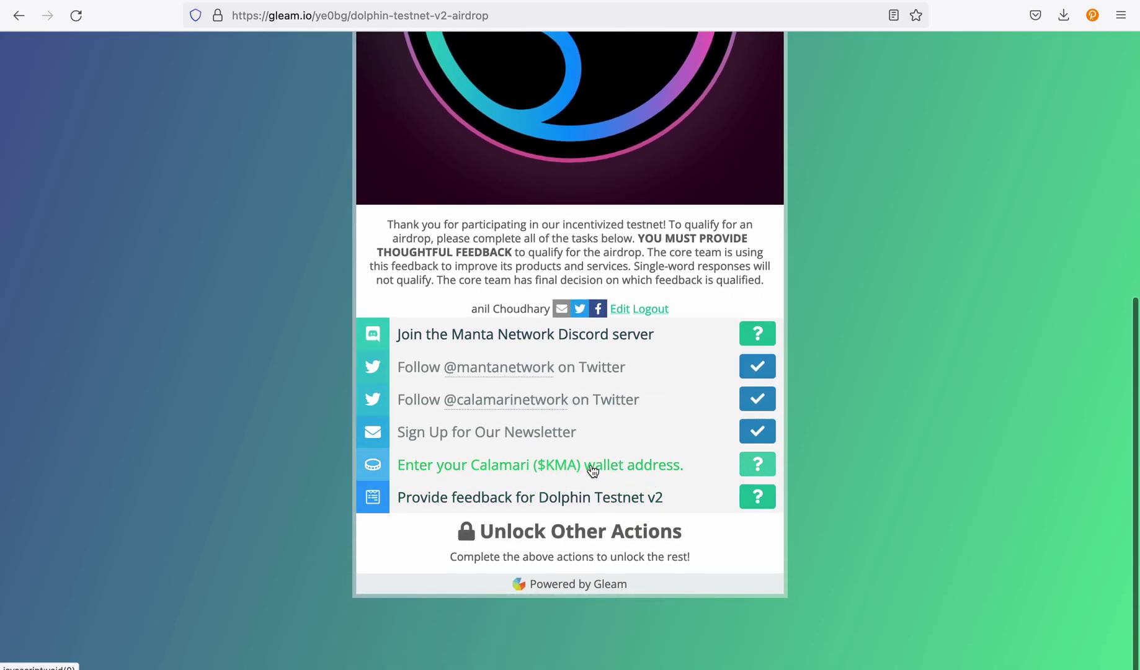
{"action": "left_click", "coordinate": [622, 468]}
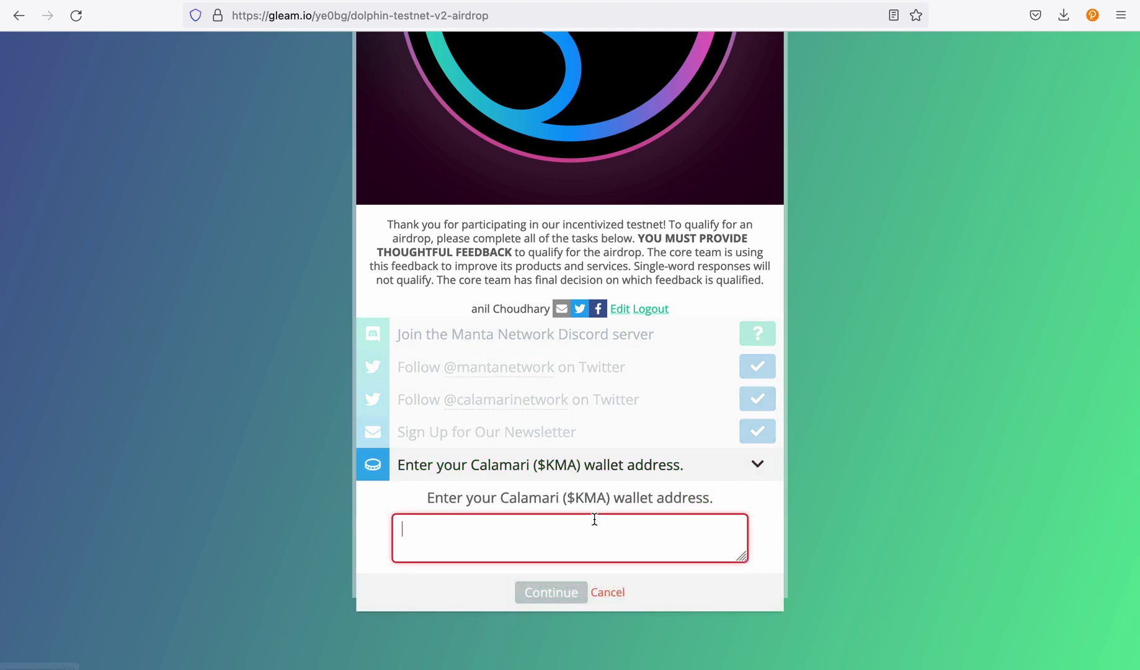
Step: Set the Polkadot wallet extension's address display format to Calamari: Manta Canary Network
{"action": "left_click", "coordinate": [1093, 15]}
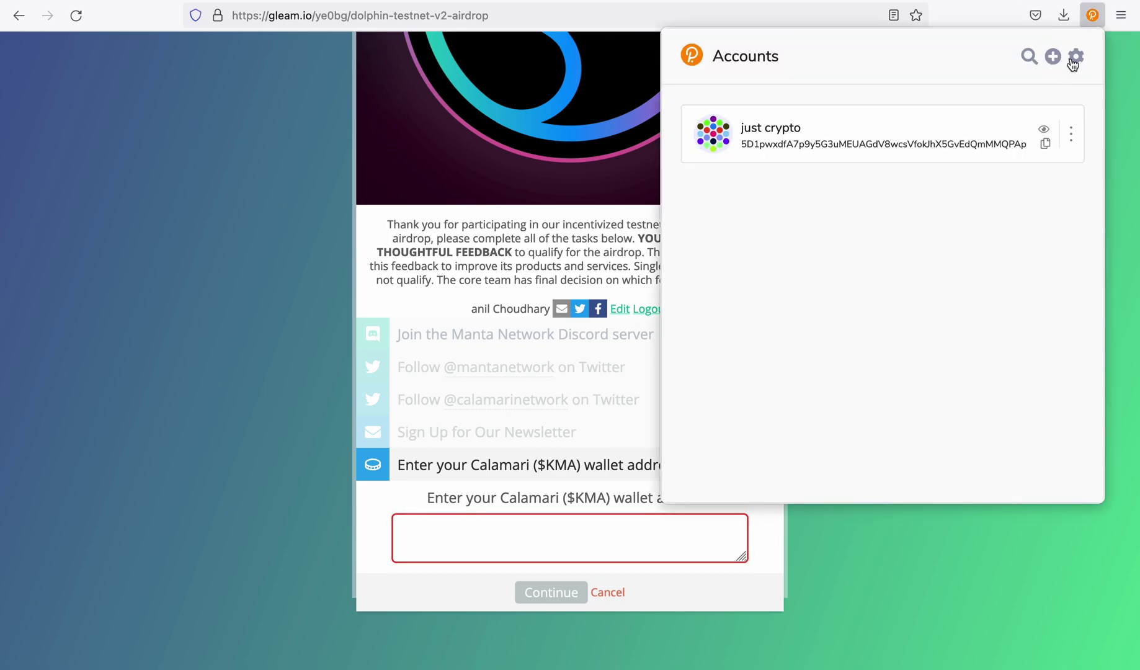
{"action": "left_click", "coordinate": [1075, 58]}
{"action": "left_click", "coordinate": [1001, 171]}
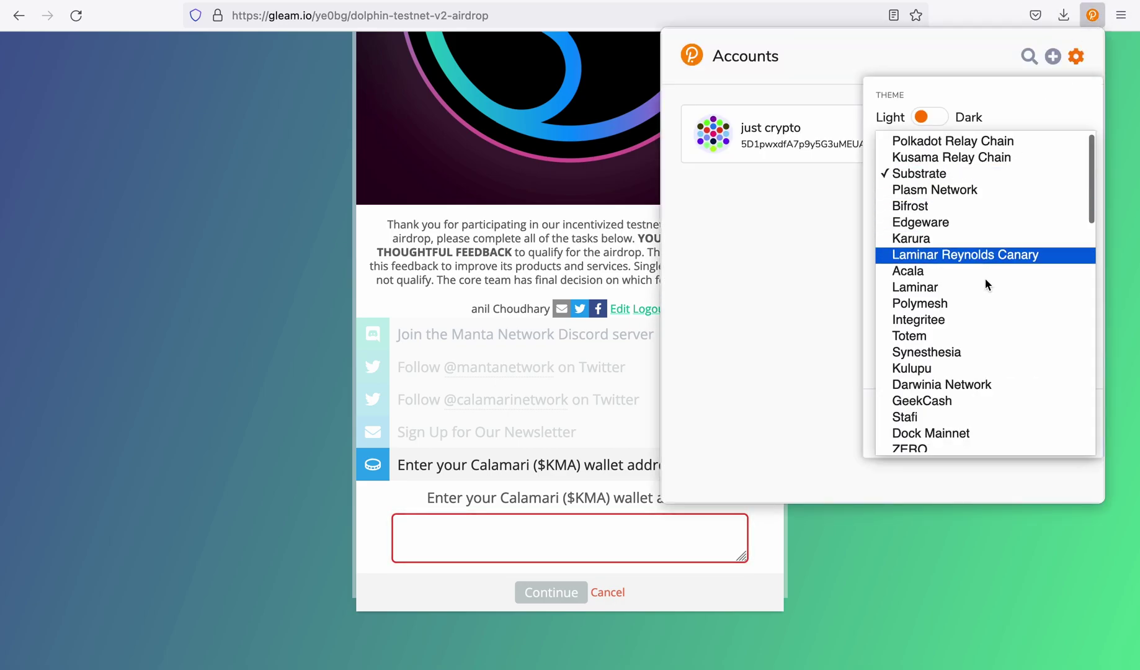
{"action": "scroll", "coordinate": [986, 295], "scroll_direction": "down", "scroll_amount": 2}
{"action": "scroll", "coordinate": [985, 294], "scroll_direction": "down", "scroll_amount": 5}
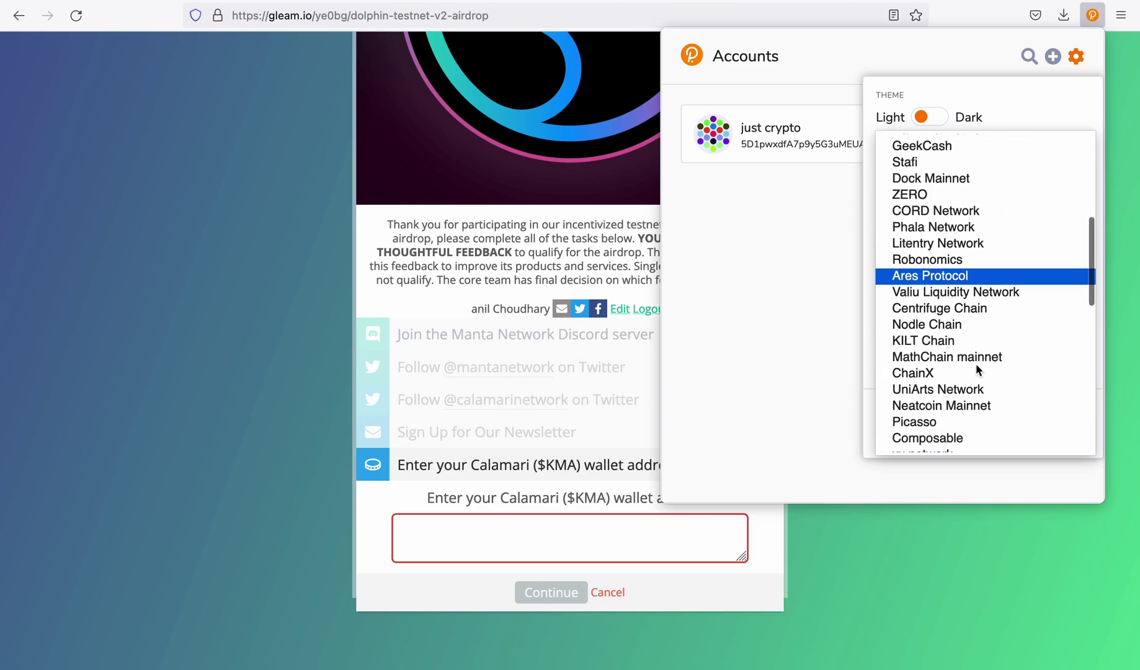
{"action": "scroll", "coordinate": [976, 368], "scroll_direction": "down", "scroll_amount": 4}
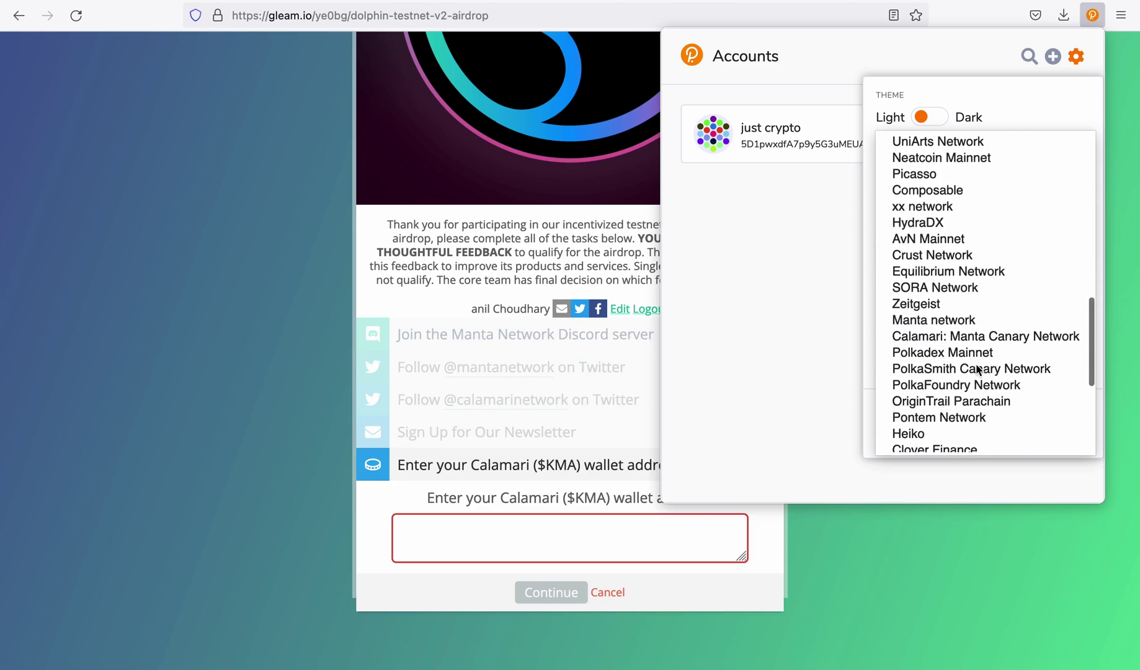
{"action": "left_click", "coordinate": [1028, 335]}
{"action": "left_click", "coordinate": [745, 252]}
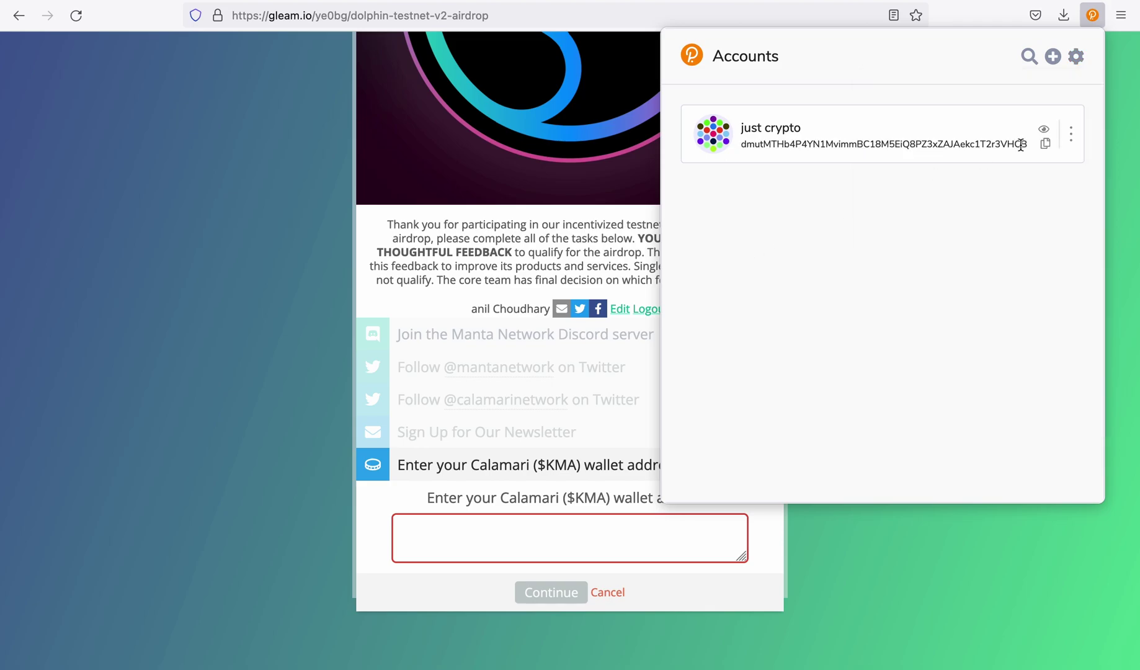
Step: Copy the account's Calamari address from the wallet extension and submit it in the Gleam wallet address task
{"action": "left_click", "coordinate": [1045, 143]}
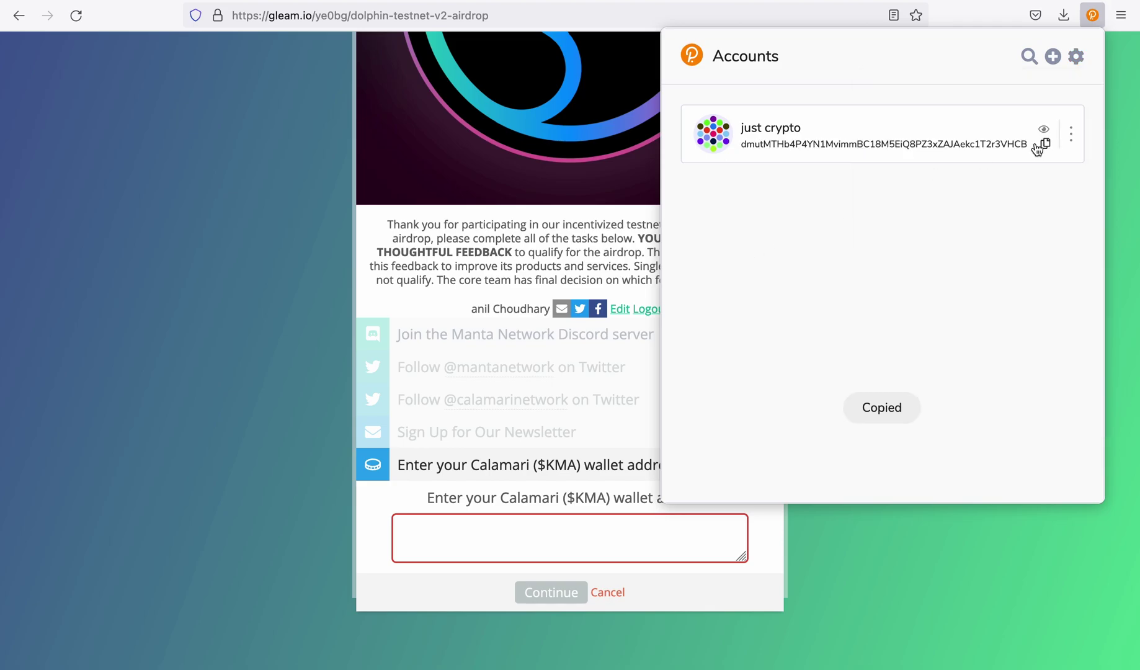
{"action": "left_click", "coordinate": [471, 531]}
{"action": "left_click", "coordinate": [483, 535]}
{"action": "right_click", "coordinate": [486, 541]}
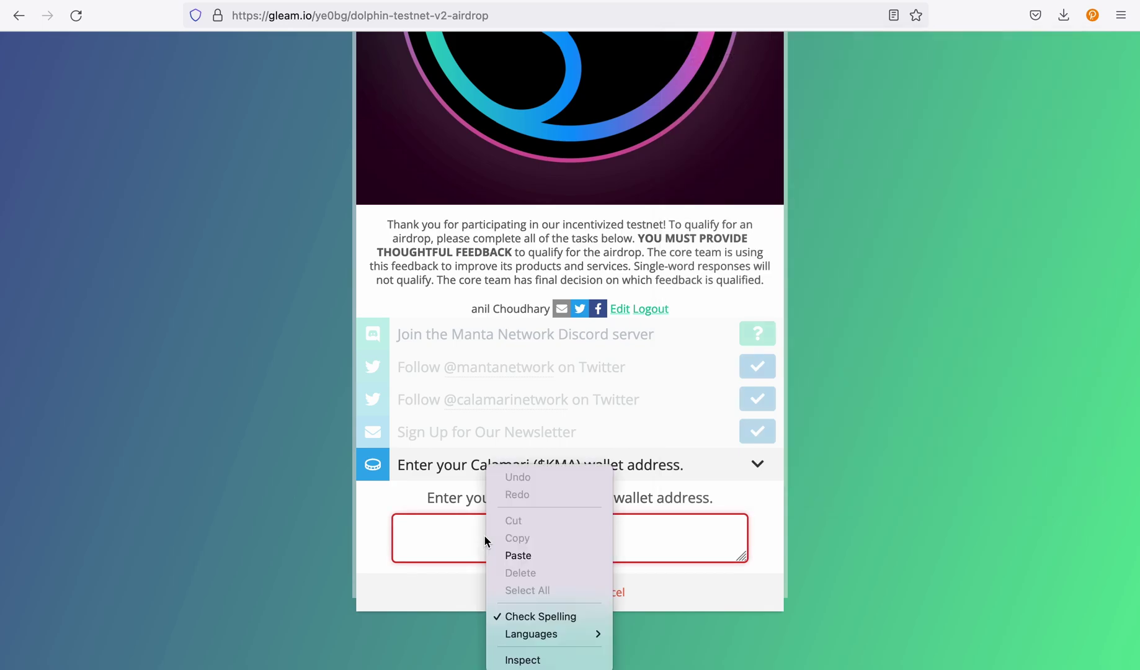
{"action": "left_click", "coordinate": [515, 555]}
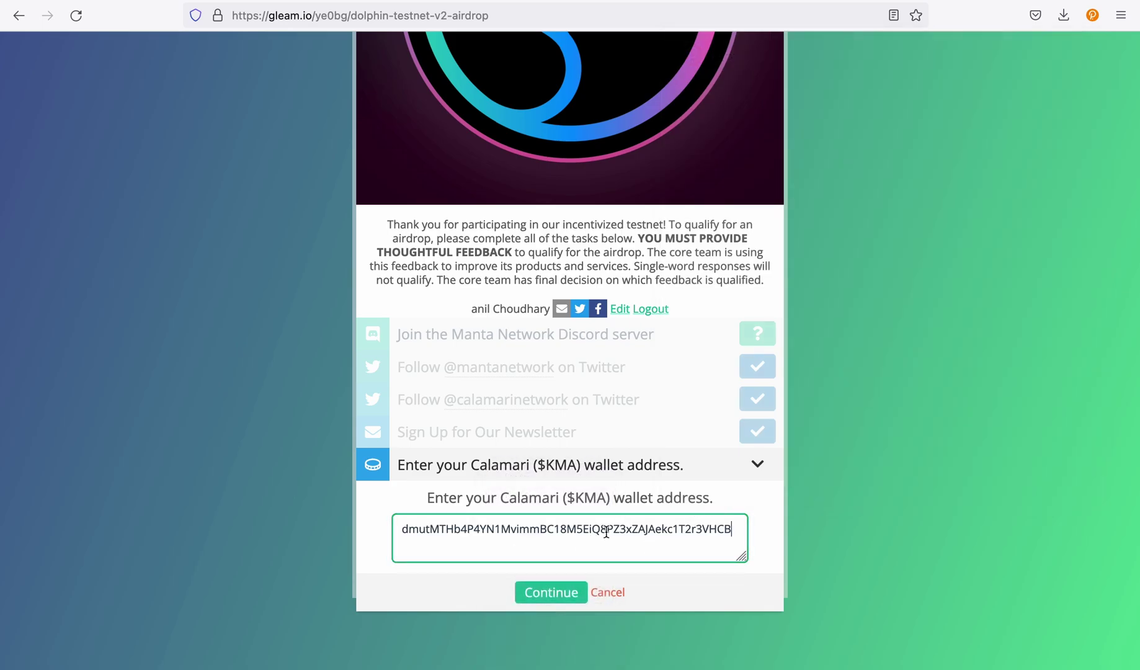
{"action": "left_click", "coordinate": [558, 593]}
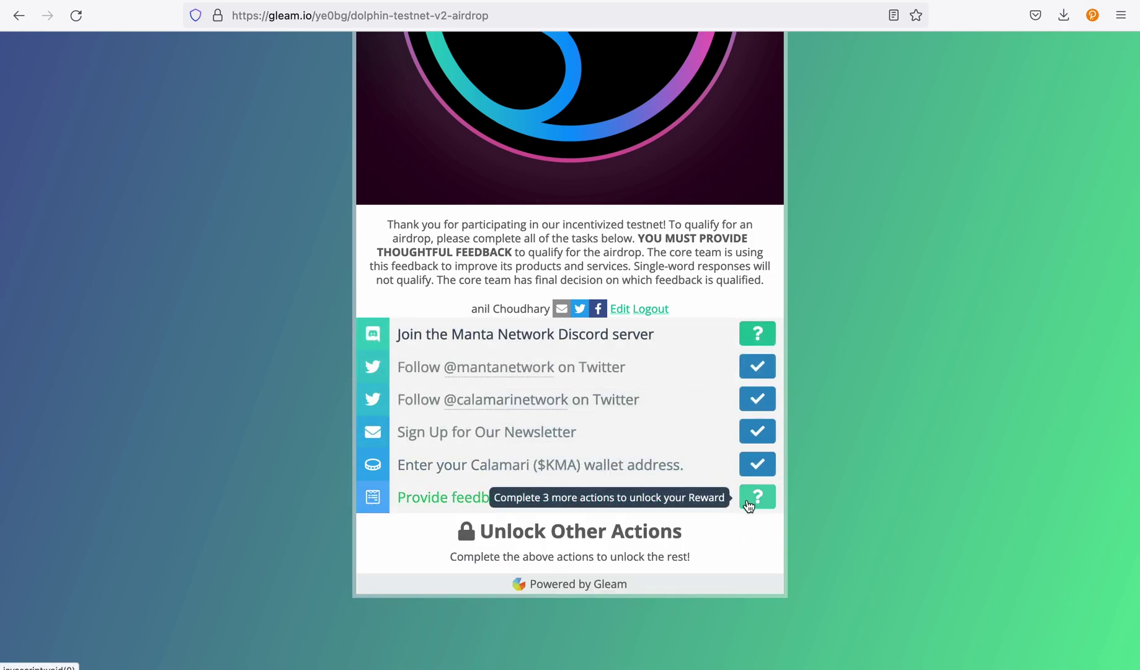
Step: Open the Google feedback form from the Gleam feedback task and read its question about the private transfer's extrinsic hash
{"action": "left_click", "coordinate": [623, 506]}
{"action": "left_click", "coordinate": [645, 534]}
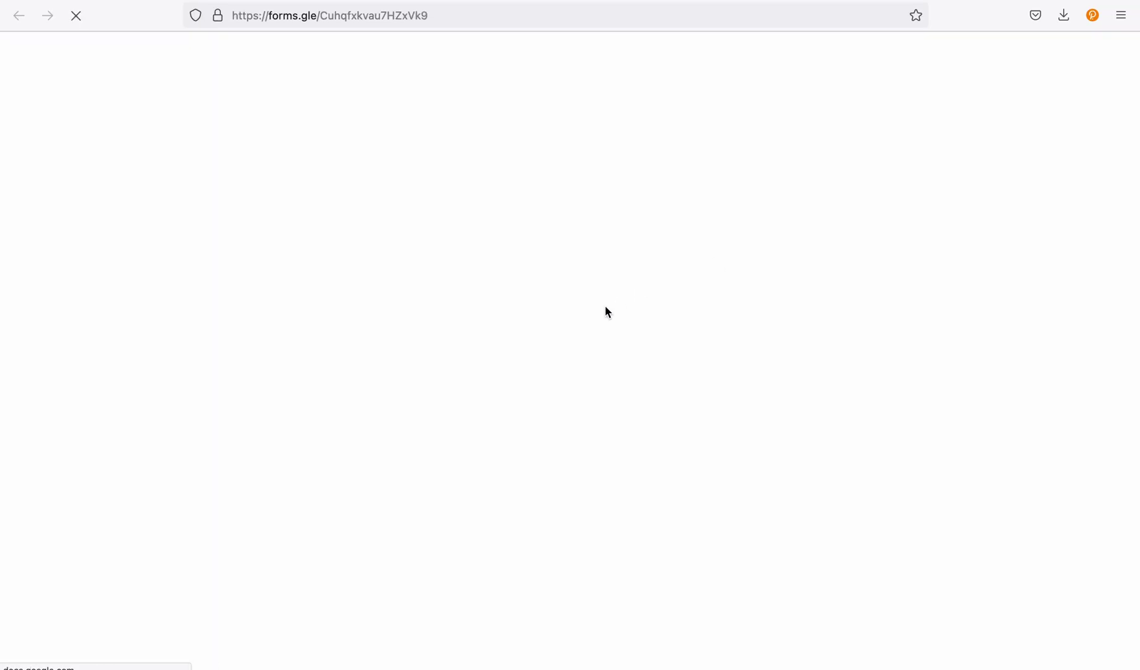
{"action": "scroll", "coordinate": [605, 306], "scroll_direction": "down", "scroll_amount": 5}
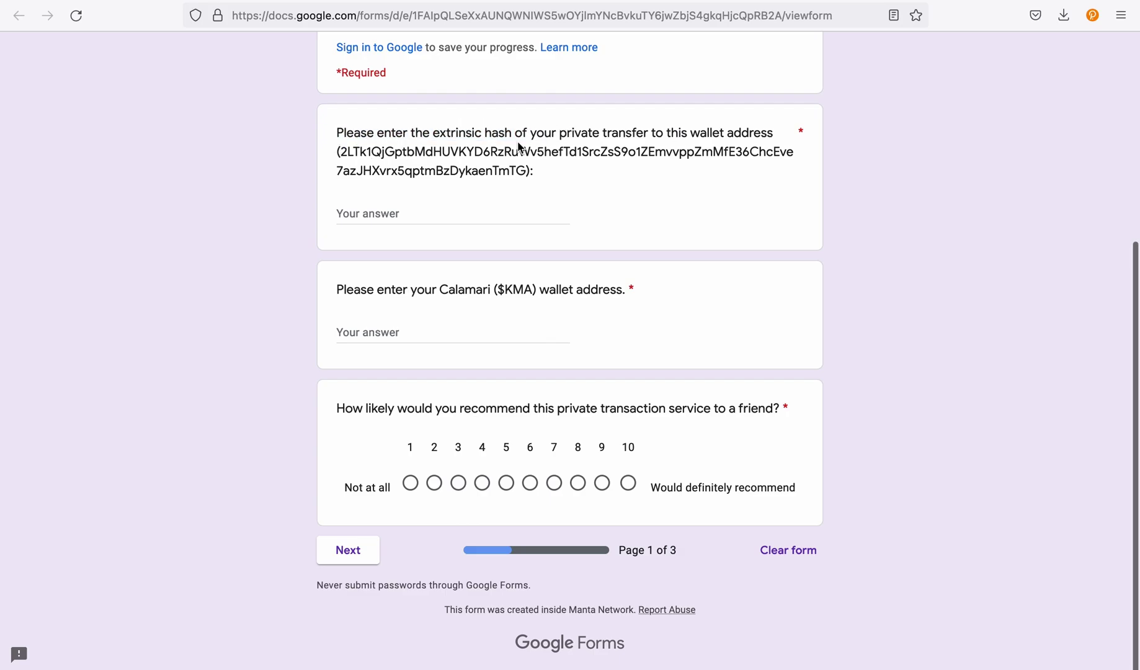
{"action": "left_click_drag", "start_coordinate": [531, 134], "coordinate": [663, 127]}
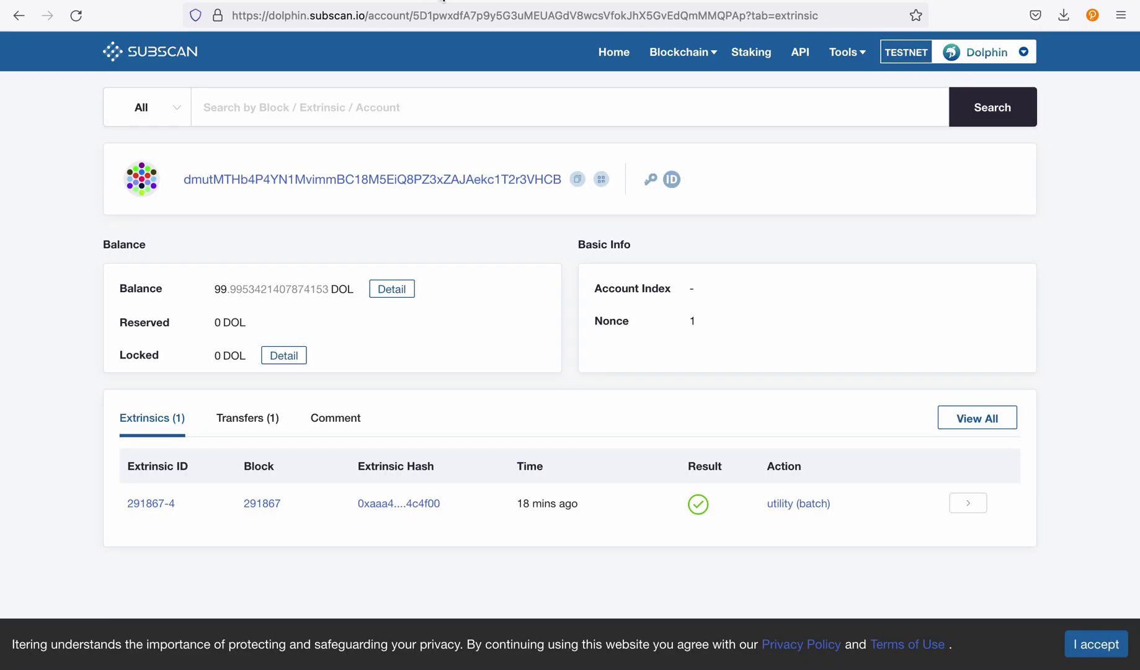
Step: Copy the full extrinsic hash of the account's utility (batch) transaction on Subscan and paste it into the form's extrinsic hash answer
{"action": "left_click", "coordinate": [383, 504]}
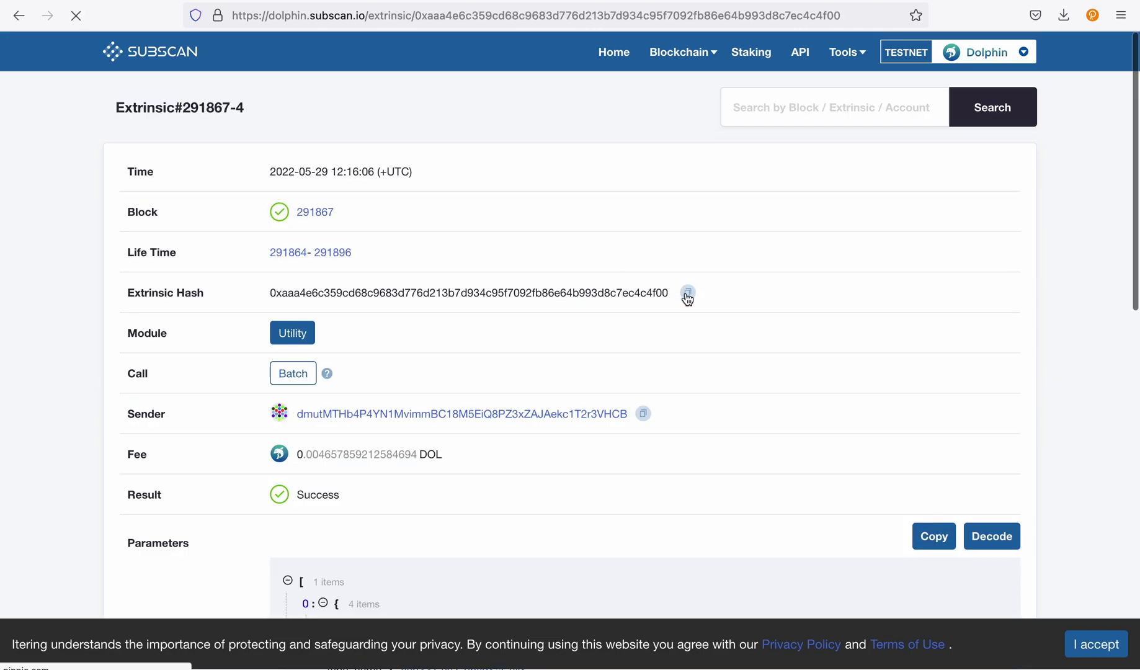
{"action": "left_click", "coordinate": [687, 292]}
{"action": "key", "text": "ctrl+Tab"}
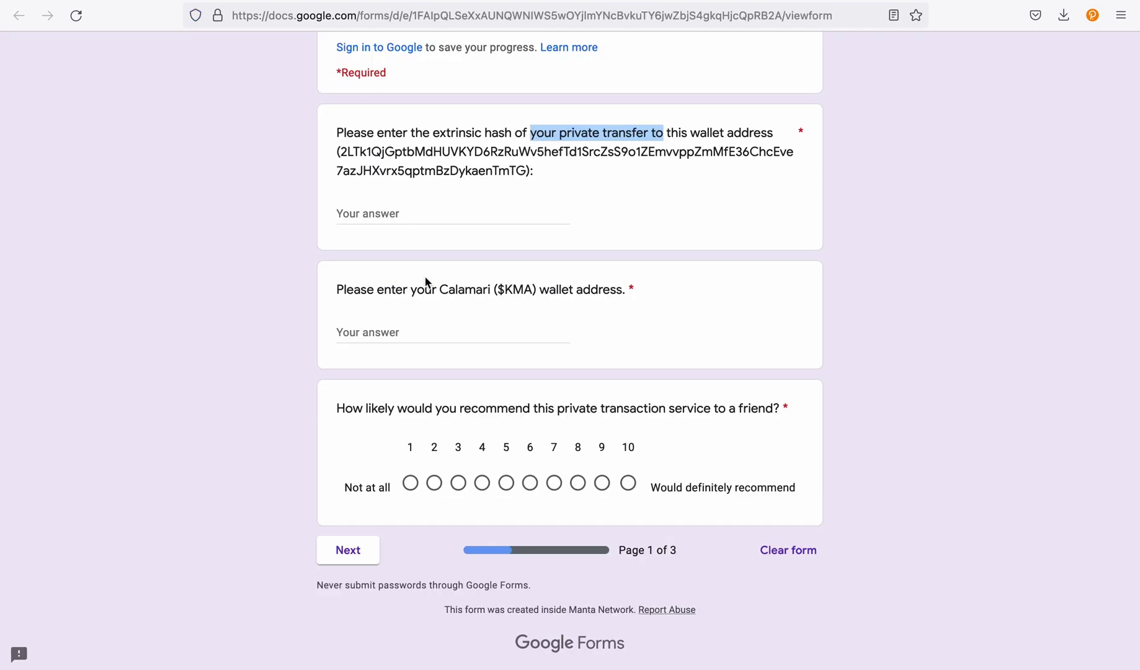
{"action": "left_click", "coordinate": [456, 219]}
{"action": "right_click", "coordinate": [458, 218]}
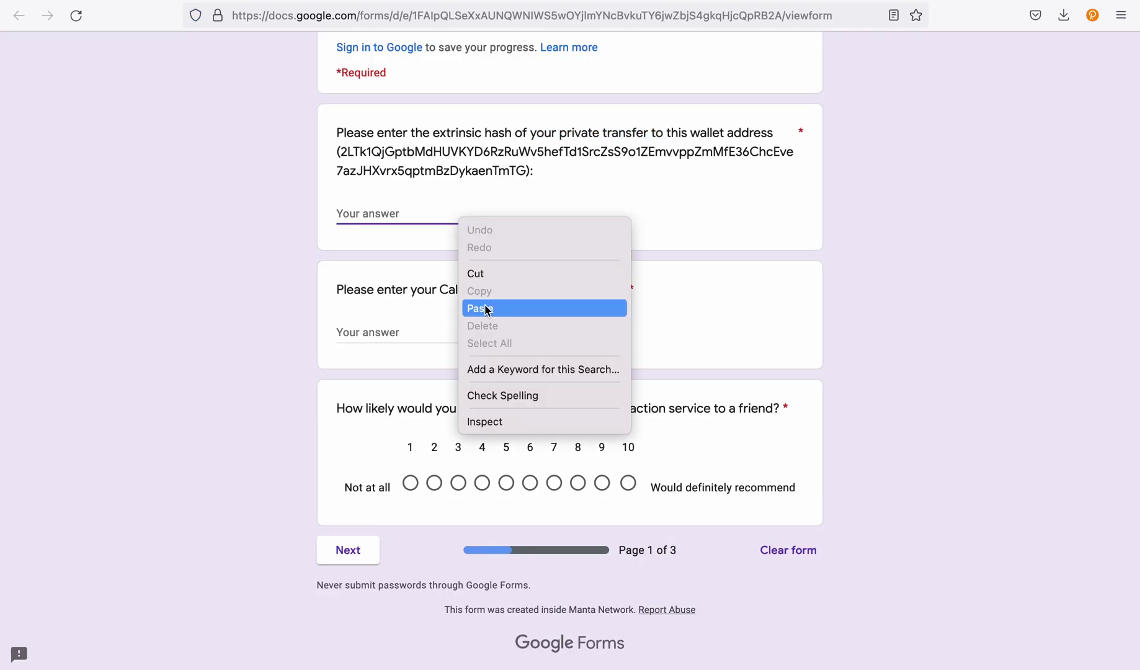
{"action": "left_click", "coordinate": [487, 309]}
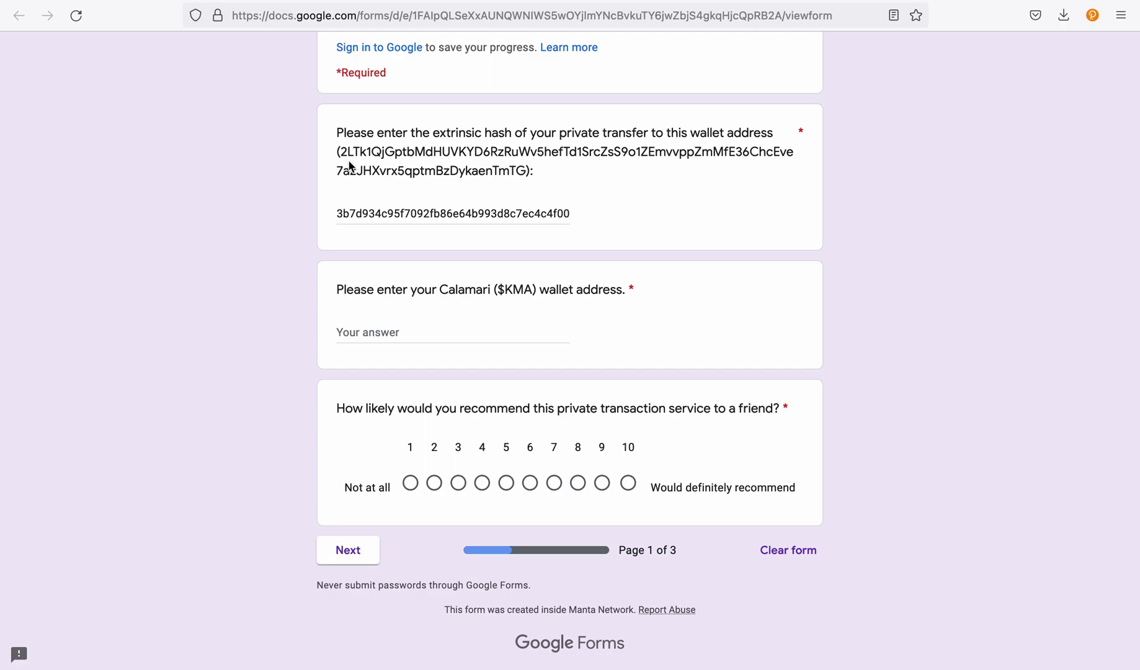
Step: Copy the destination wallet address from the form's first question and paste it as the recipient of a private-to-private transfer on the Dolphin transact page
{"action": "left_click_drag", "start_coordinate": [343, 149], "coordinate": [523, 163]}
{"action": "right_click", "coordinate": [488, 162]}
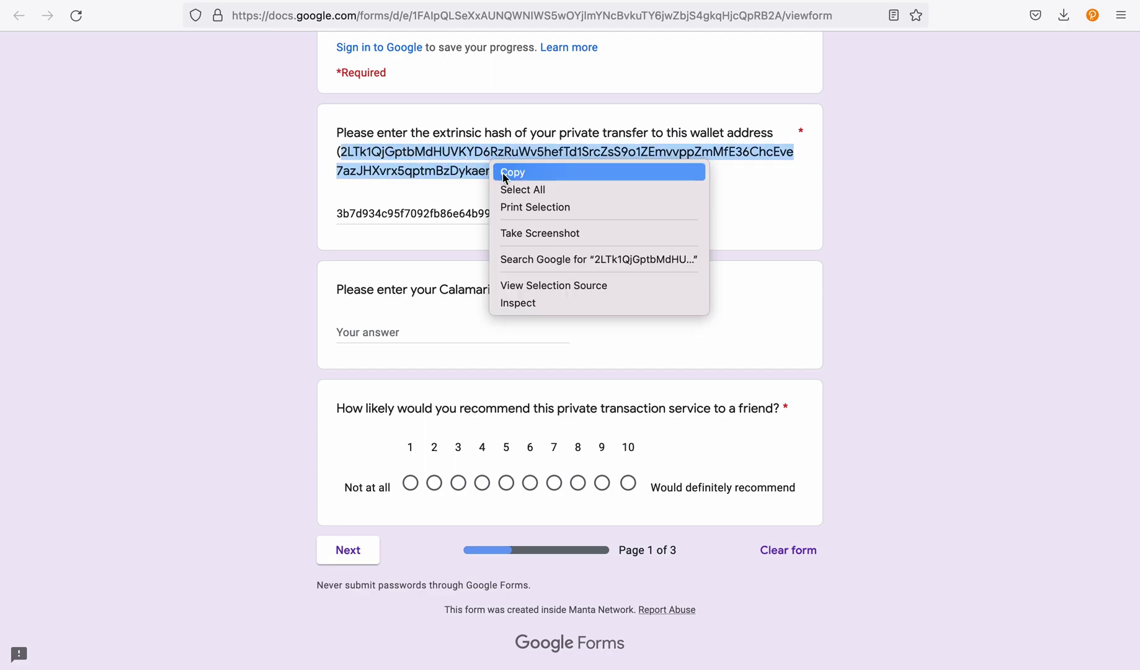
{"action": "left_click", "coordinate": [502, 173]}
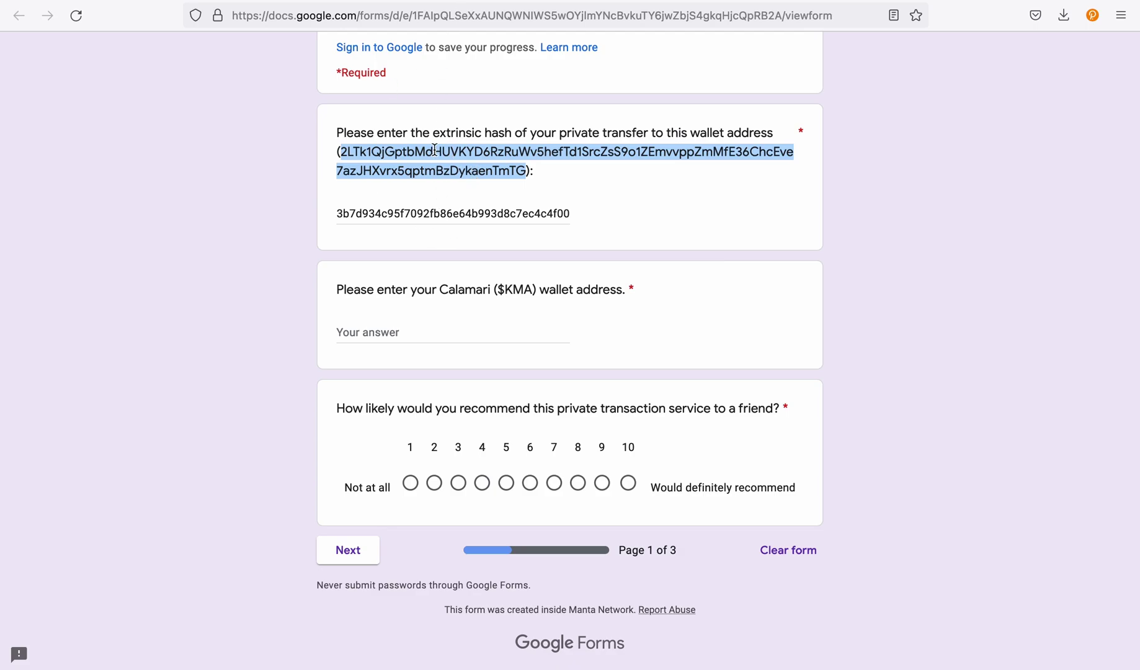
{"action": "left_click", "coordinate": [86, 0]}
{"action": "scroll", "coordinate": [335, 484], "scroll_direction": "up", "scroll_amount": 20}
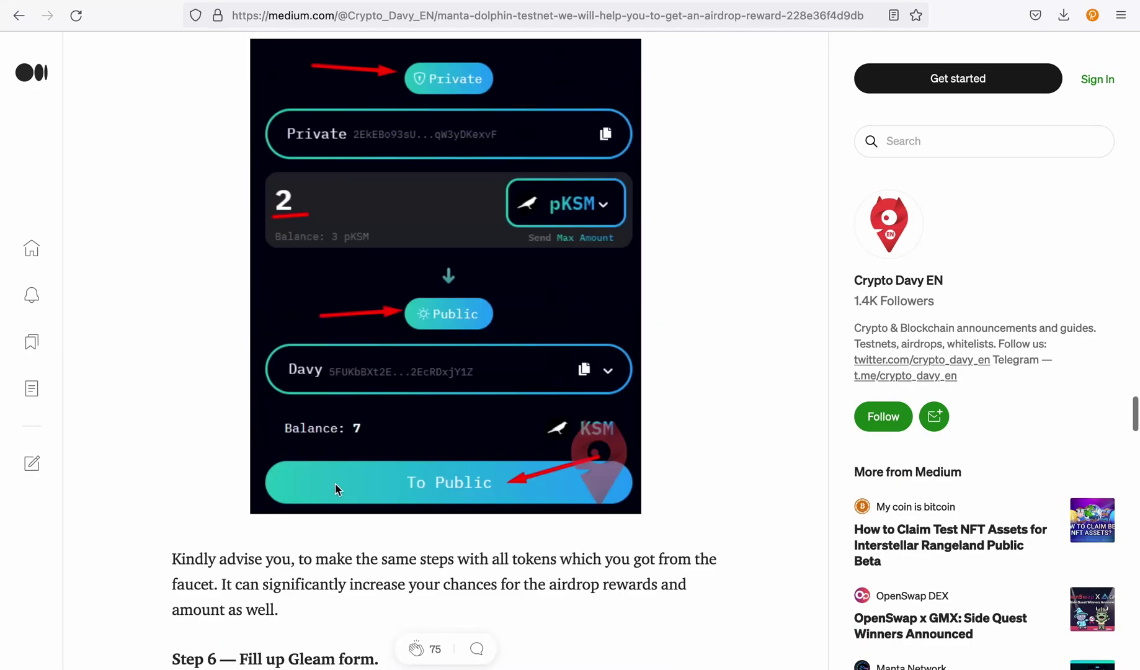
{"action": "scroll", "coordinate": [336, 484], "scroll_direction": "down", "scroll_amount": 15}
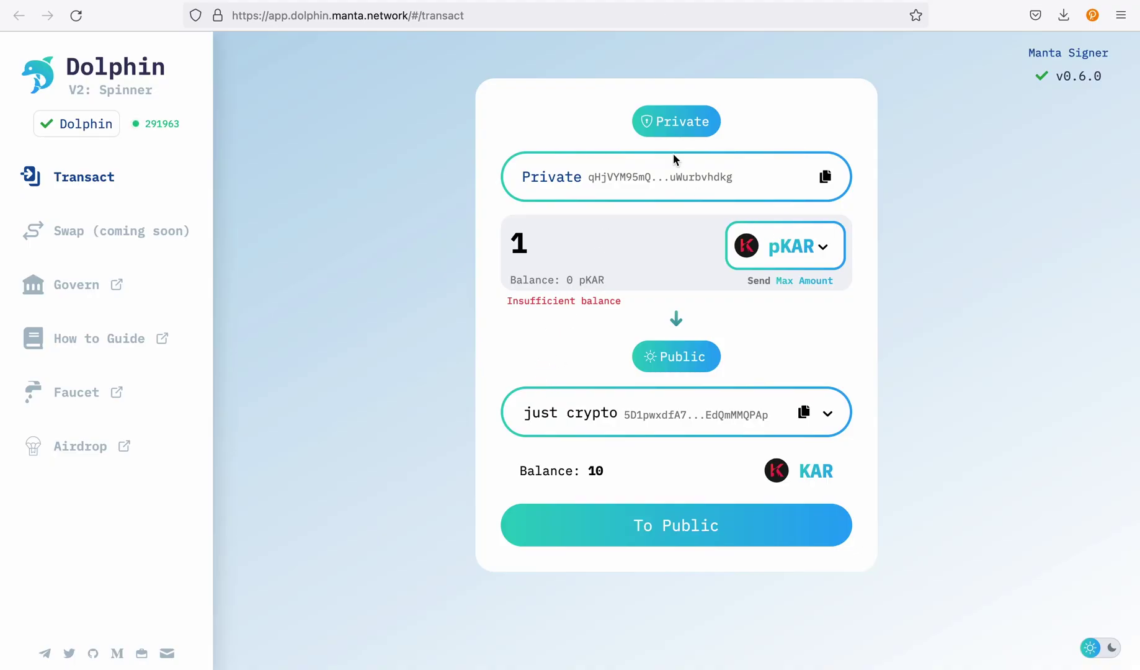
{"action": "left_click", "coordinate": [681, 357]}
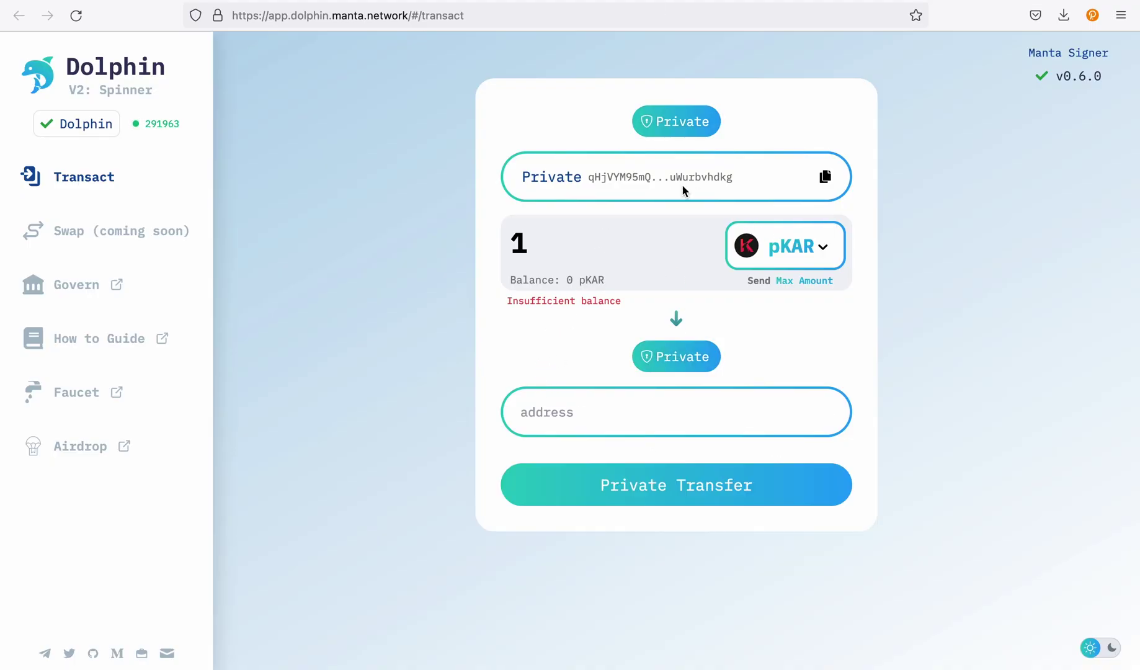
{"action": "right_click", "coordinate": [614, 403]}
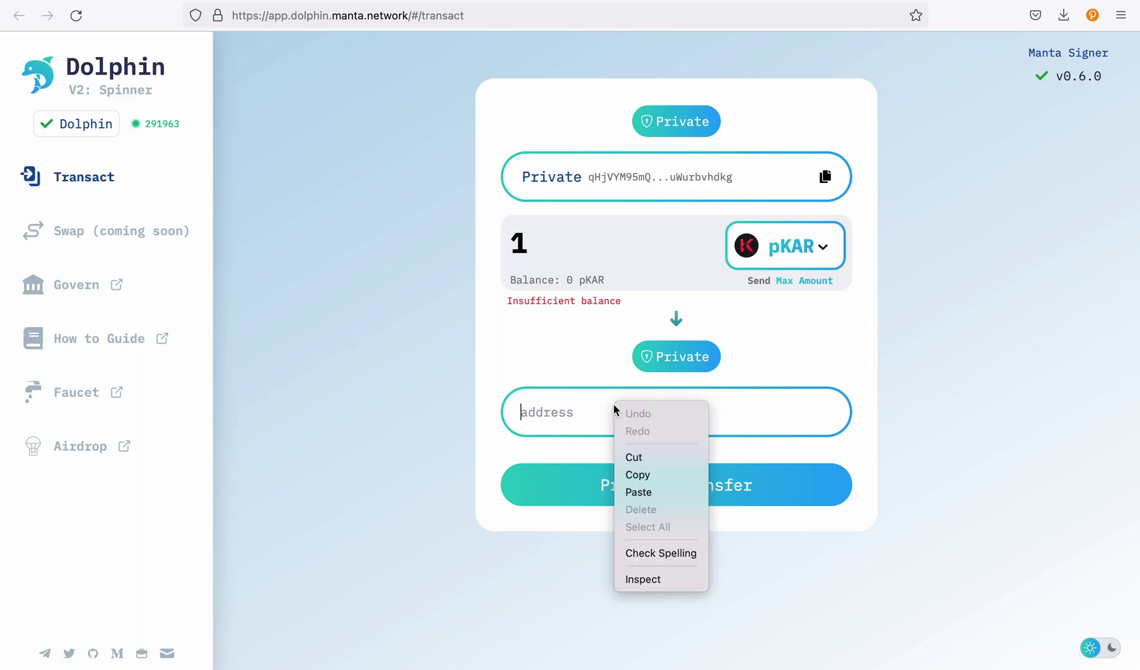
{"action": "left_click", "coordinate": [646, 491]}
Step: Enter the Calamari wallet address copied from the extension in the feedback form, rate the recommendation 10, and continue to page 2
{"action": "left_click", "coordinate": [426, 28]}
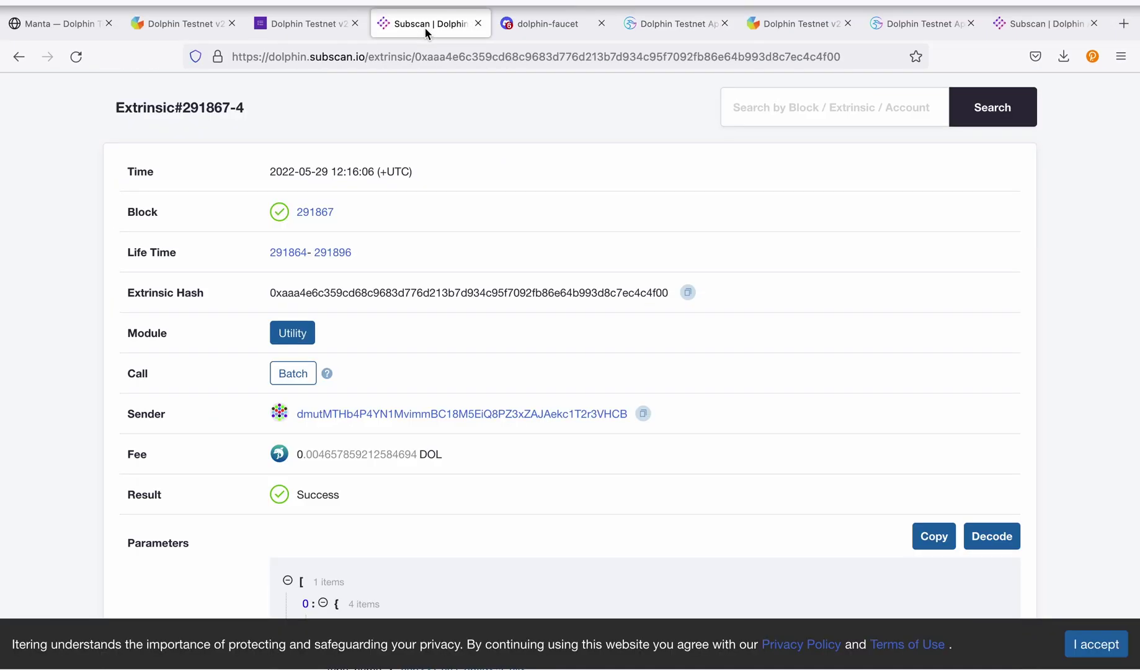
{"action": "key", "text": "ctrl+1"}
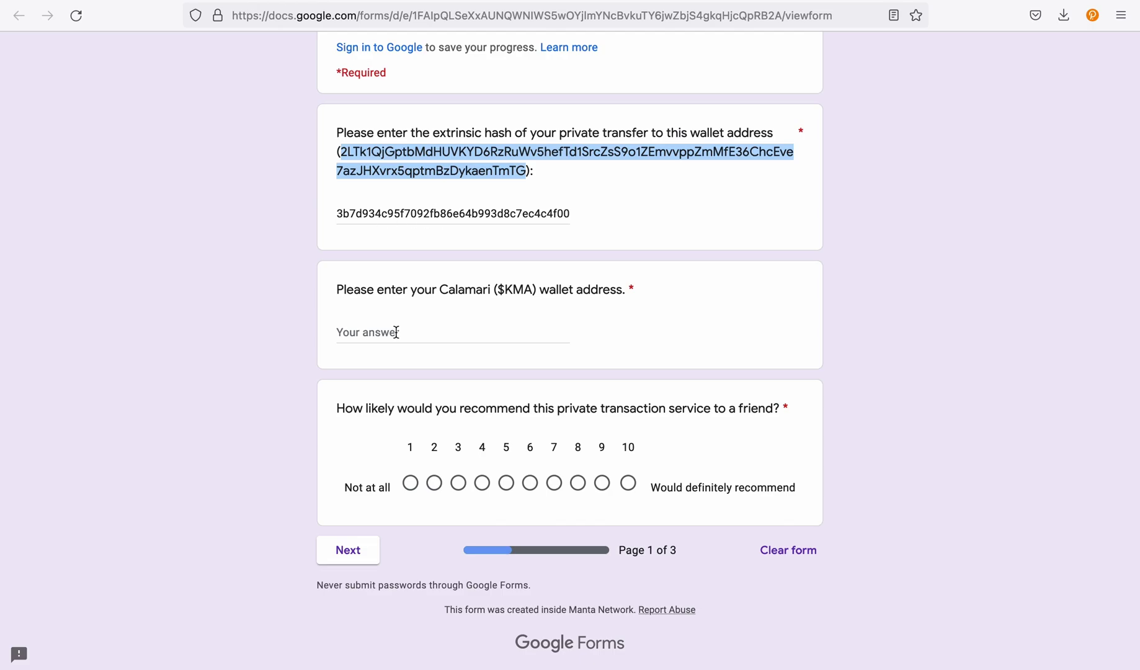
{"action": "left_click", "coordinate": [417, 330]}
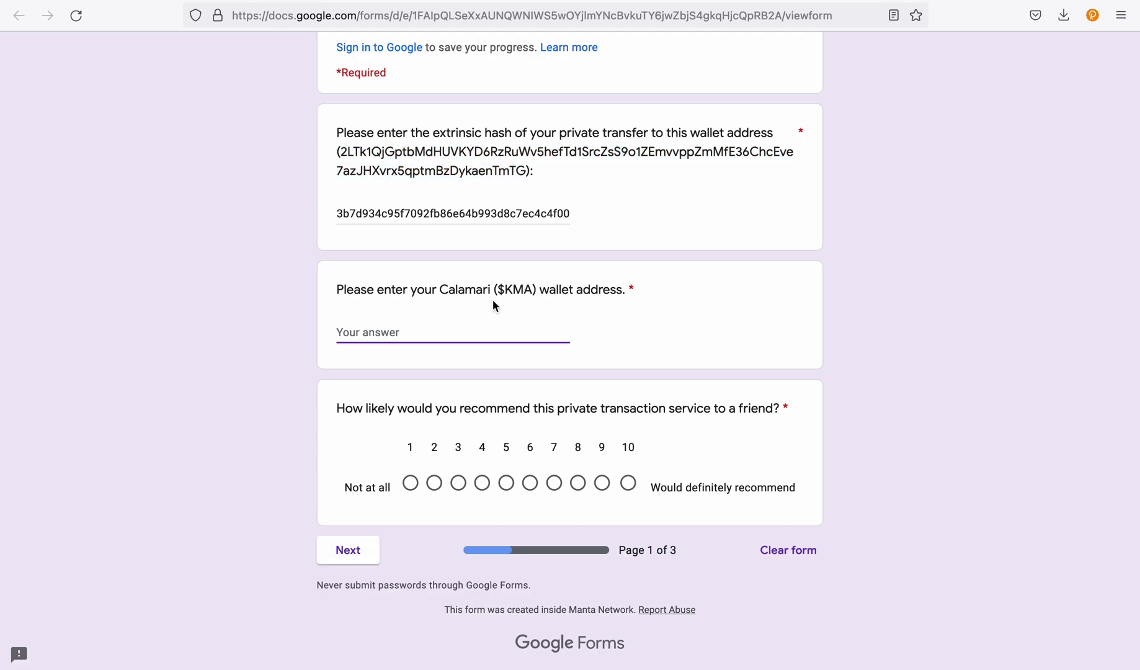
{"action": "left_click", "coordinate": [1092, 21]}
{"action": "left_click", "coordinate": [1047, 143]}
{"action": "left_click", "coordinate": [474, 353]}
{"action": "right_click", "coordinate": [464, 335]}
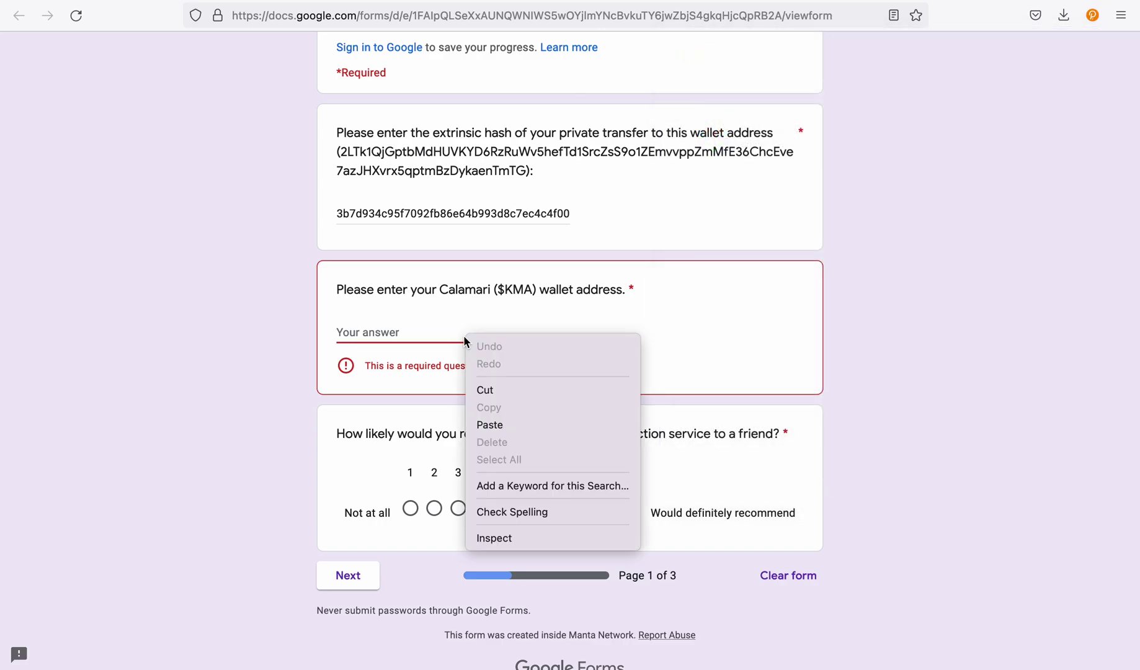
{"action": "left_click", "coordinate": [493, 422]}
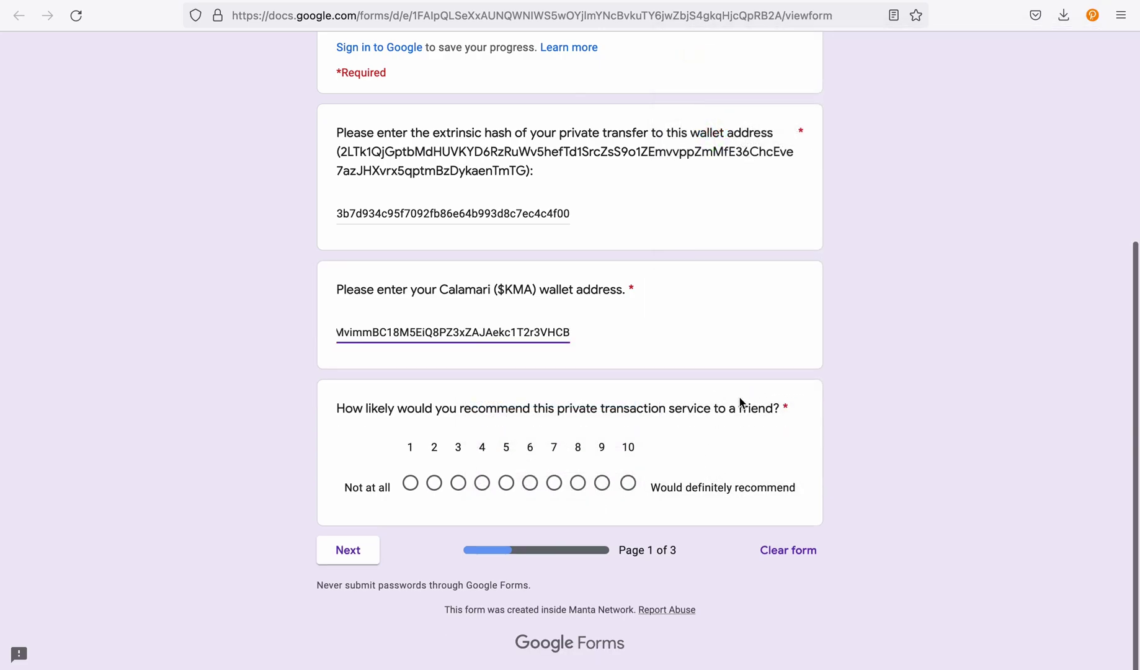
{"action": "left_click", "coordinate": [630, 487]}
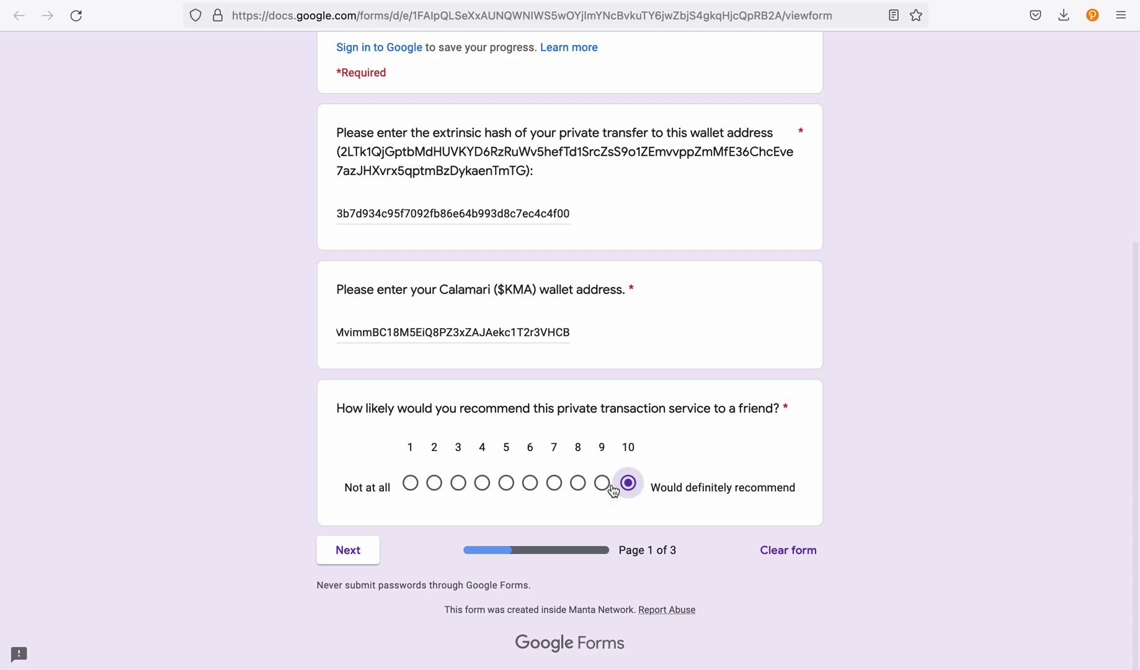
{"action": "left_click", "coordinate": [362, 552]}
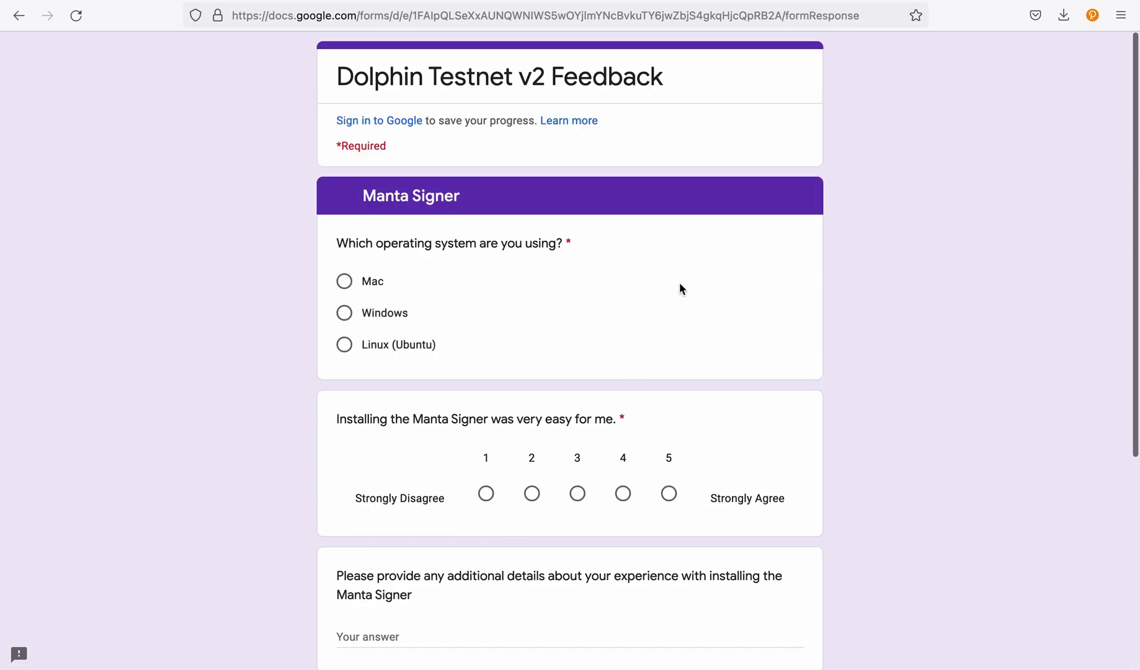
Step: Choose Mac as the operating system and rate the ease of installing the Manta Signer 5
{"action": "left_click", "coordinate": [346, 283]}
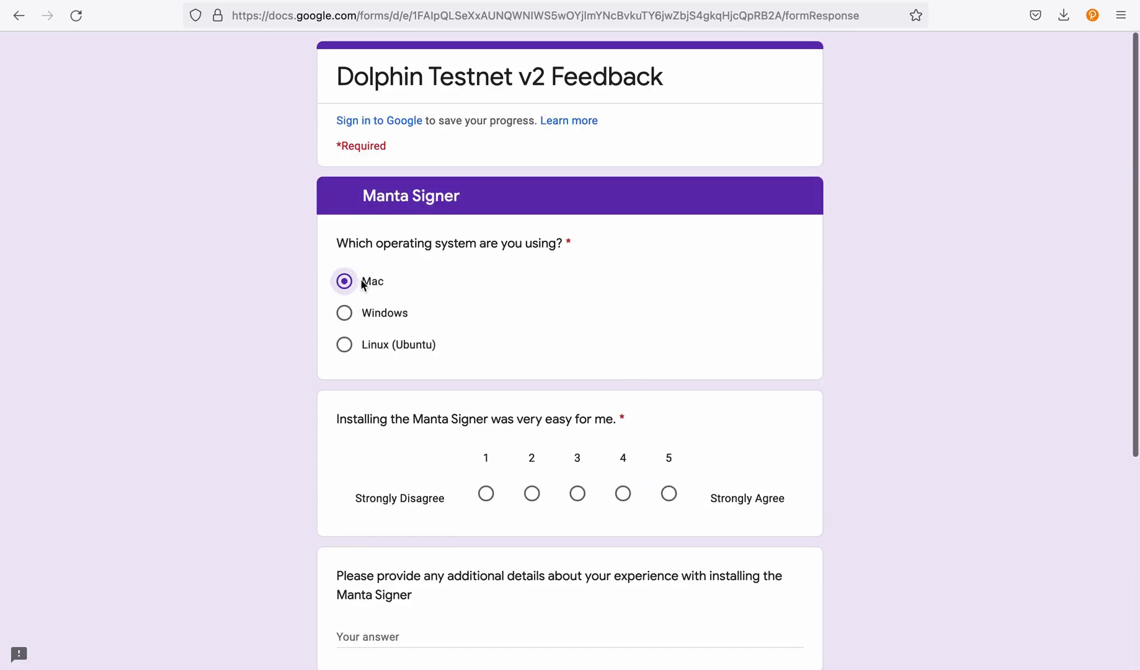
{"action": "scroll", "coordinate": [414, 327], "scroll_direction": "down", "scroll_amount": 2}
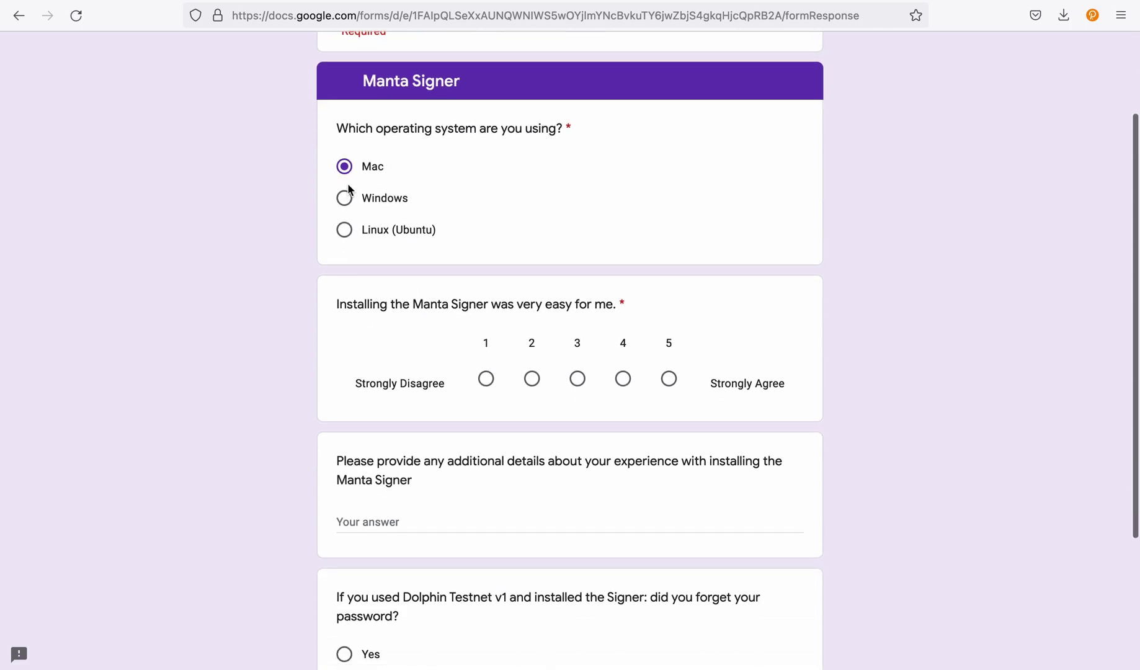
{"action": "left_click", "coordinate": [671, 380]}
{"action": "scroll", "coordinate": [674, 381], "scroll_direction": "down", "scroll_amount": 3}
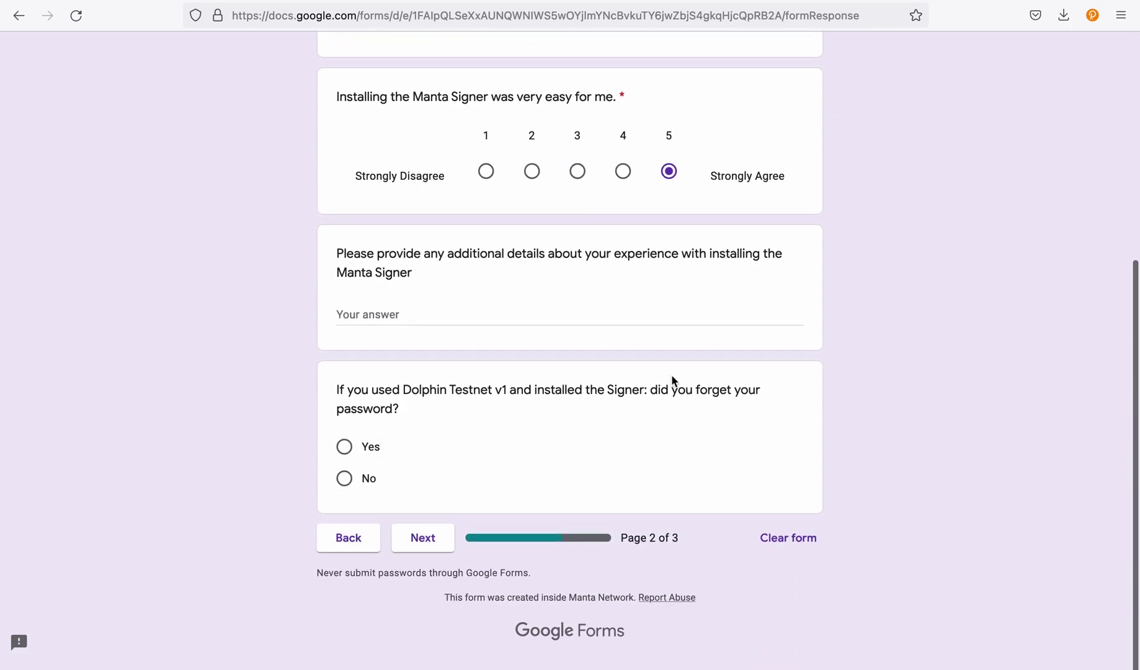
Step: Enter "hbh" as the Signer installation details and answer No to the question about forgetting the Signer password
{"action": "scroll", "coordinate": [673, 380], "scroll_direction": "up", "scroll_amount": 1}
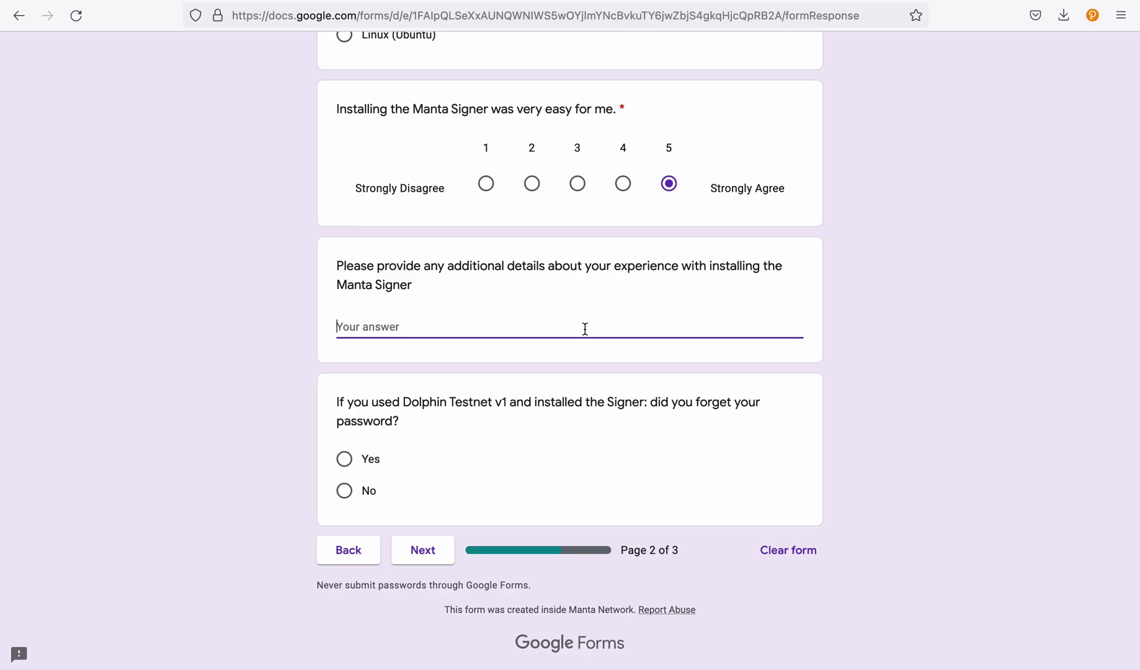
{"action": "left_click", "coordinate": [368, 465]}
{"action": "left_click", "coordinate": [394, 327]}
{"action": "type", "text": "hbh"}
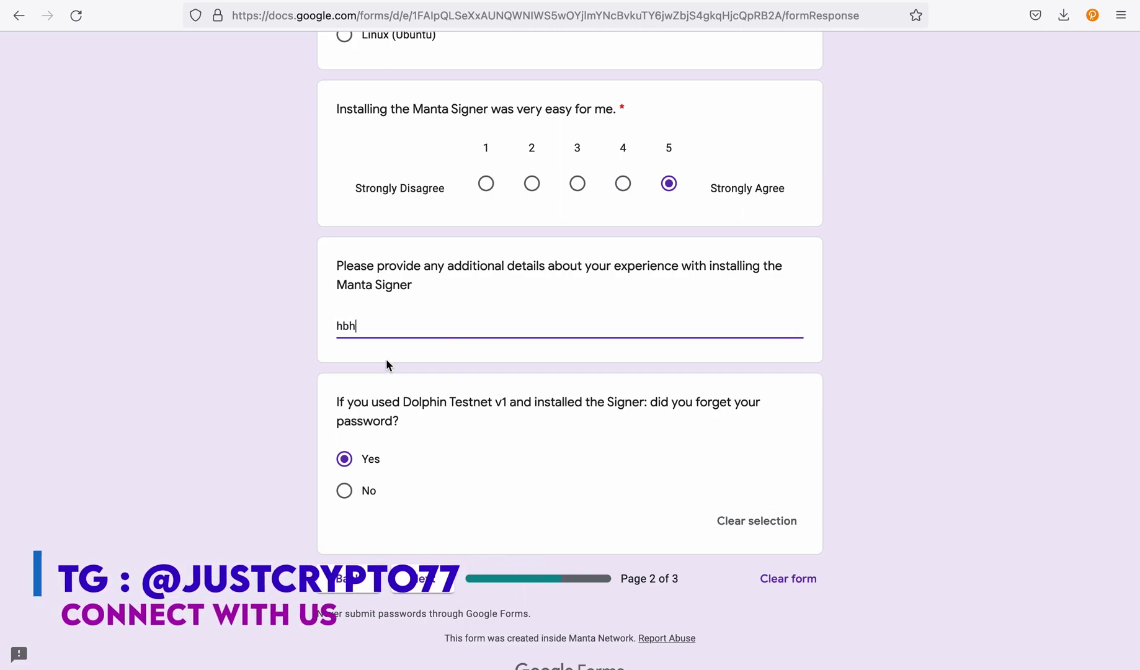
{"action": "left_click_drag", "start_coordinate": [340, 403], "coordinate": [747, 408]}
{"action": "left_click", "coordinate": [531, 404]}
{"action": "left_click", "coordinate": [344, 490]}
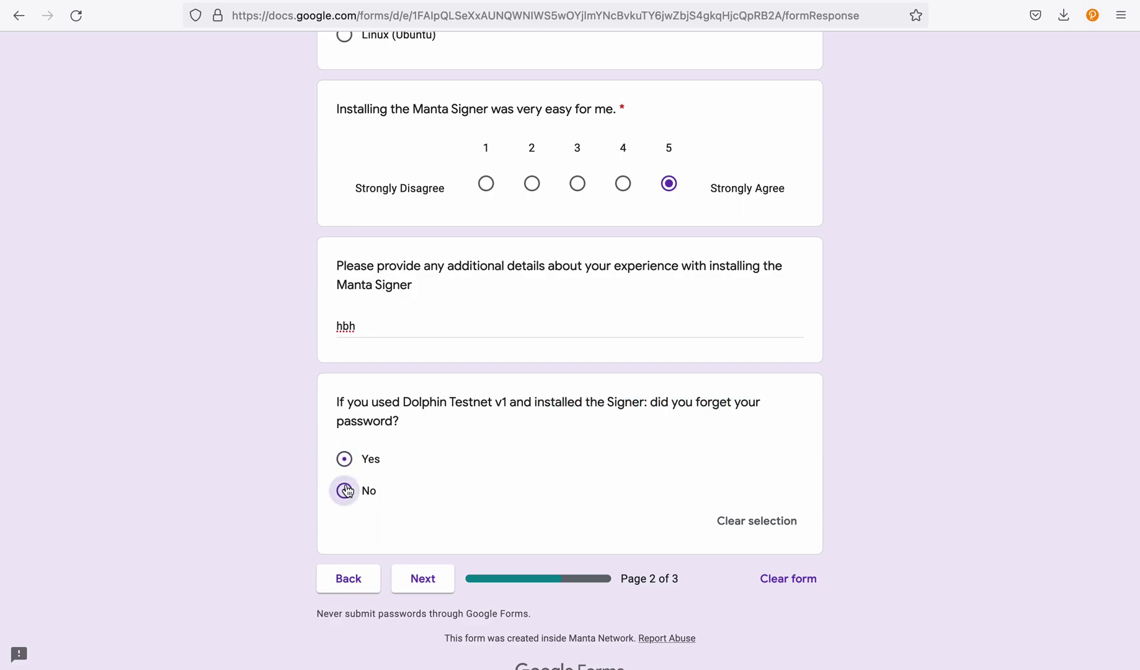
Step: Continue to page 3 of the feedback form and rate obtaining testnet tokens through the Discord faucet 5
{"action": "left_click", "coordinate": [420, 593]}
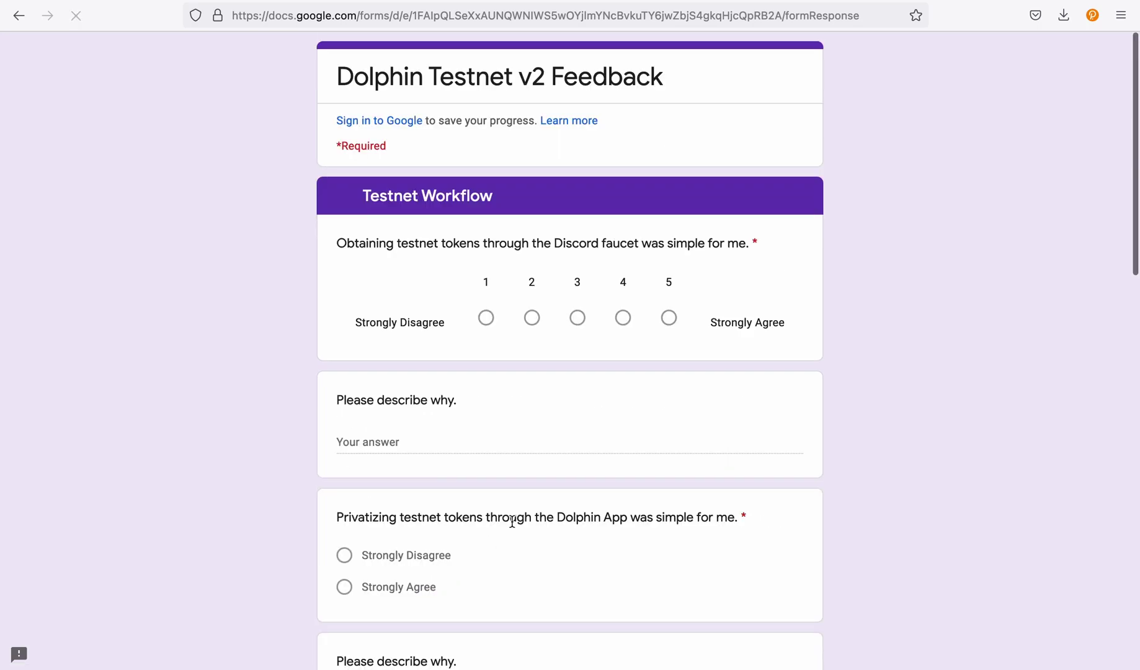
{"action": "left_click", "coordinate": [669, 318]}
{"action": "scroll", "coordinate": [667, 316], "scroll_direction": "down", "scroll_amount": 3}
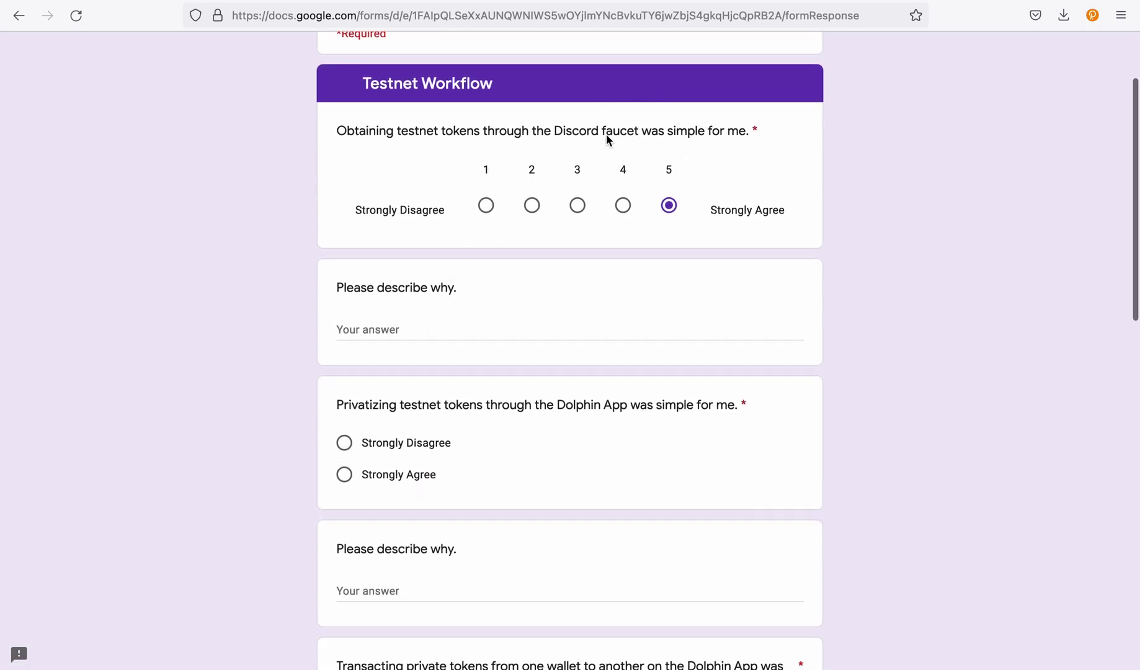
Step: Choose Strongly Agree for the statement that privatizing testnet tokens through the Dolphin App was simple
{"action": "left_click_drag", "start_coordinate": [572, 125], "coordinate": [693, 125]}
{"action": "left_click", "coordinate": [468, 289]}
{"action": "double_click", "coordinate": [421, 290]}
{"action": "left_click", "coordinate": [426, 333]}
{"action": "scroll", "coordinate": [426, 335], "scroll_direction": "down", "scroll_amount": 3}
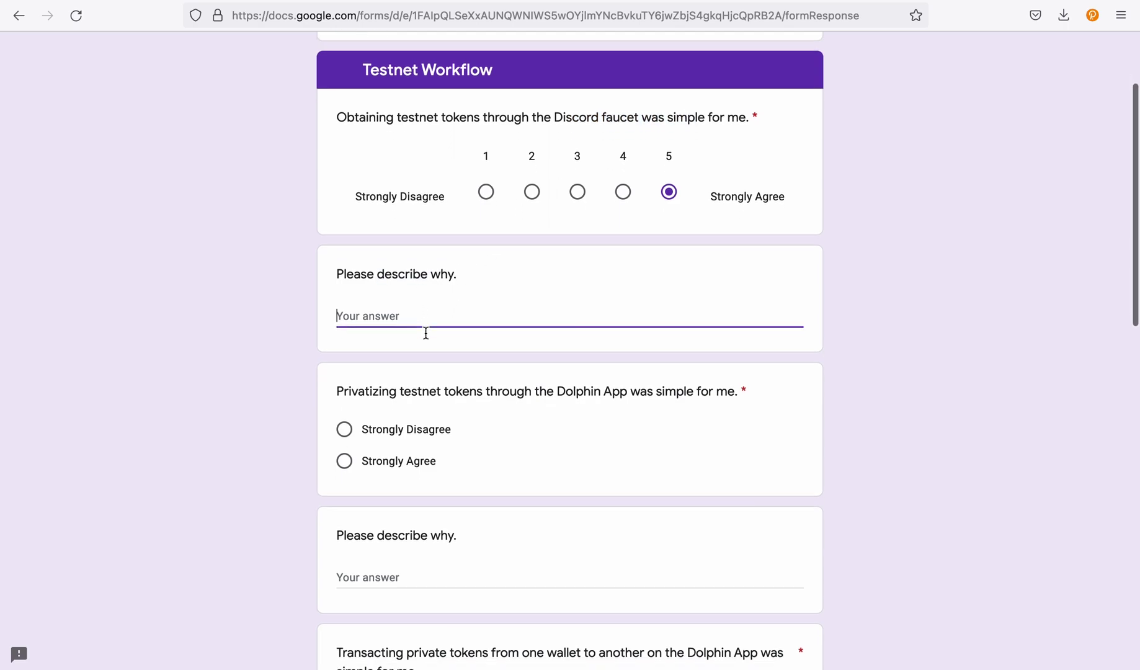
{"action": "left_click", "coordinate": [411, 273]}
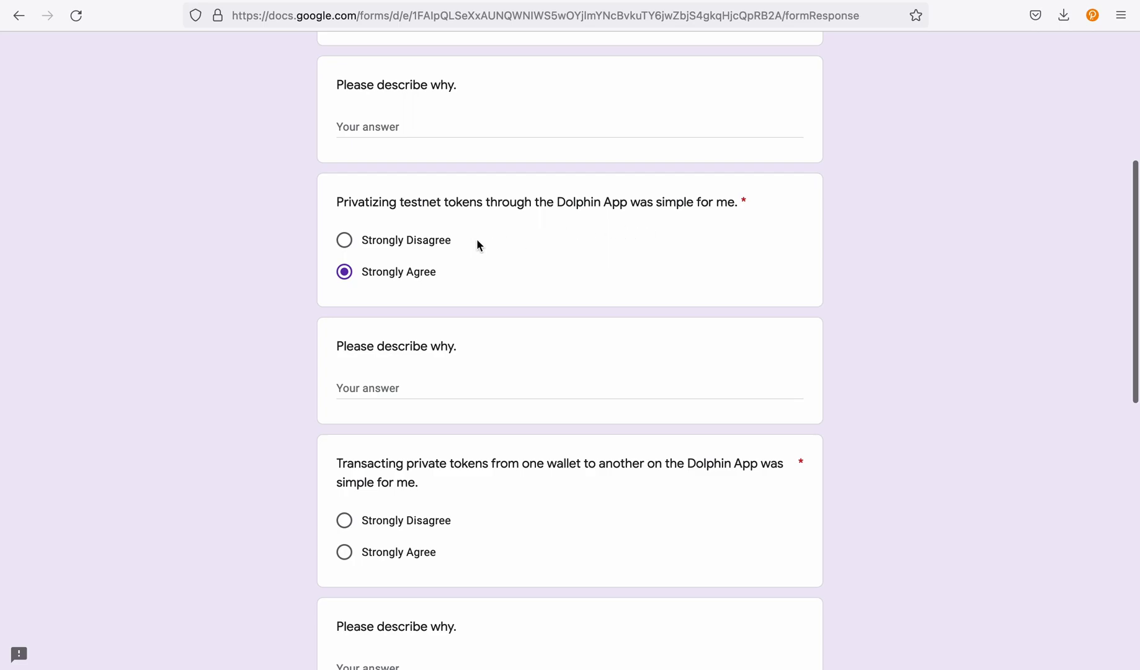
Step: Leave the feedback form without submitting it and close the Subscan extrinsic page
{"action": "scroll", "coordinate": [466, 274], "scroll_direction": "down", "scroll_amount": 10}
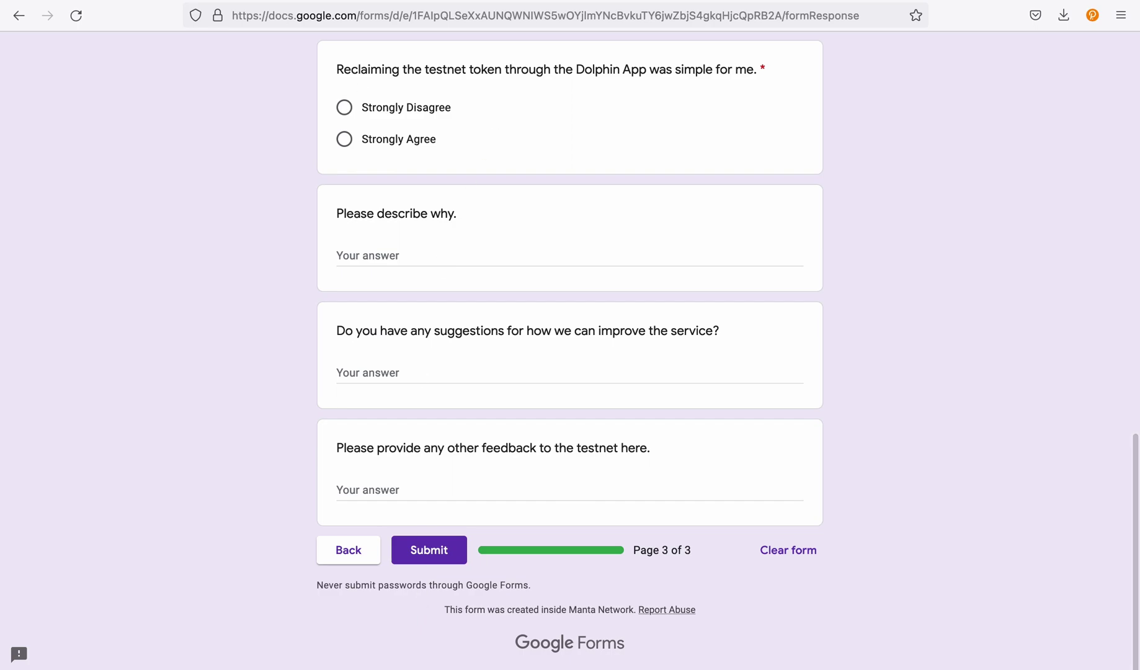
{"action": "left_click", "coordinate": [329, 209]}
{"action": "scroll", "coordinate": [467, 332], "scroll_direction": "up", "scroll_amount": 3}
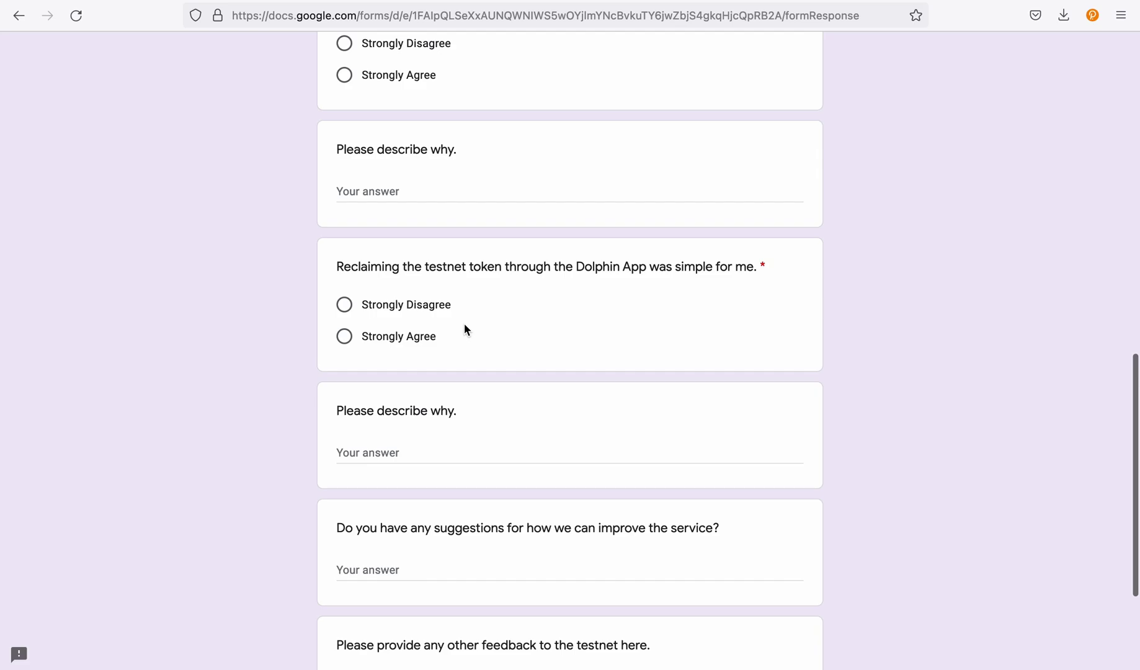
{"action": "scroll", "coordinate": [464, 323], "scroll_direction": "down", "scroll_amount": 3}
{"action": "key", "text": "super+w"}
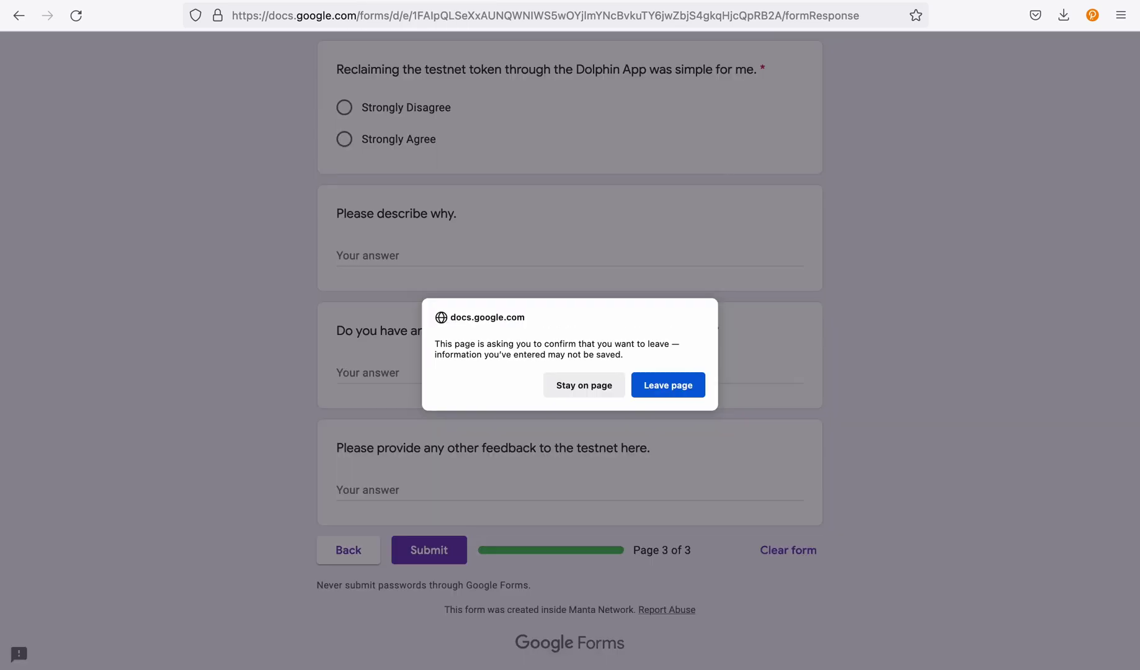
{"action": "left_click", "coordinate": [665, 384]}
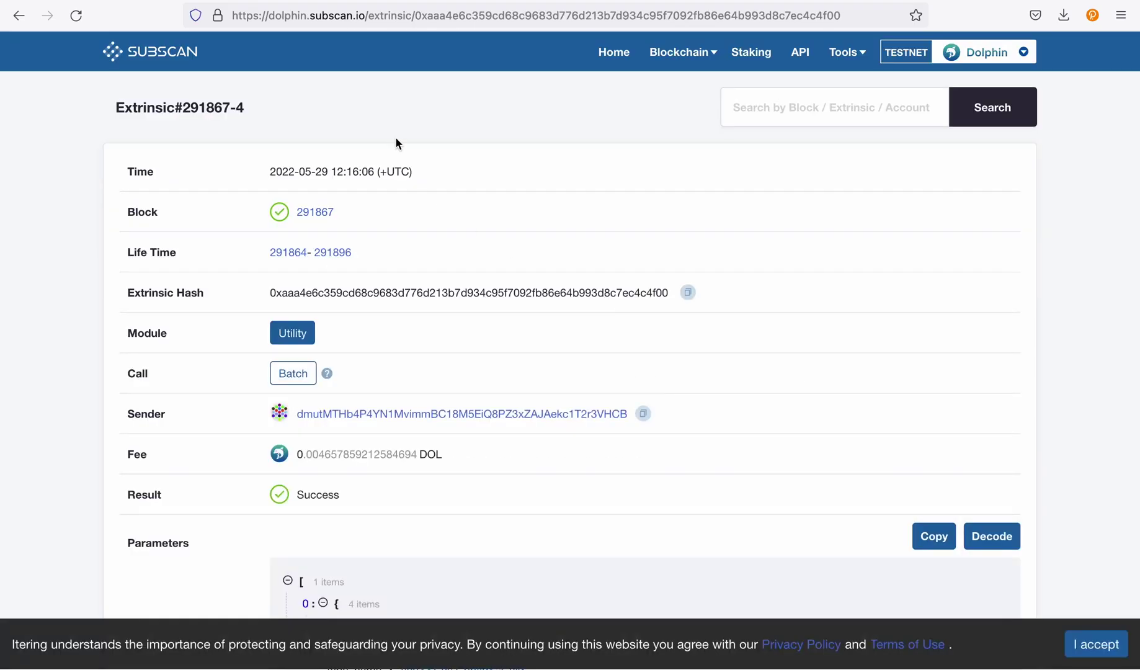
{"action": "key", "text": "super+w"}
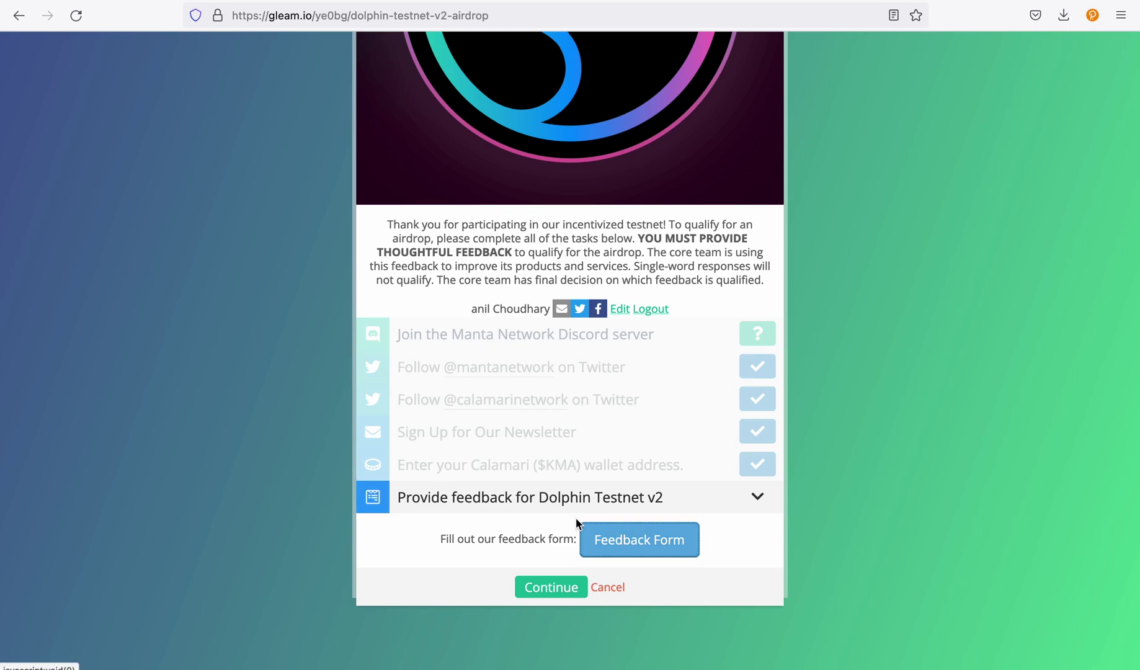
Step: Collapse the open feedback task on the Gleam airdrop page, check the task list and its locked actions, and close the page
{"action": "left_click", "coordinate": [529, 563]}
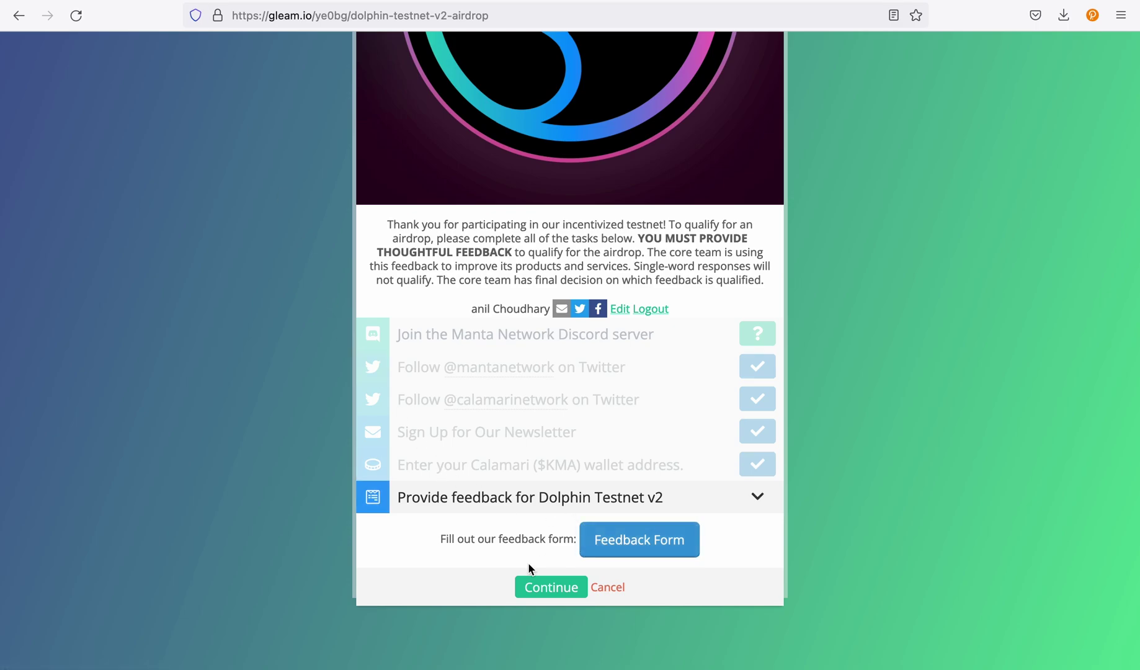
{"action": "left_click", "coordinate": [701, 339]}
{"action": "left_click", "coordinate": [566, 422]}
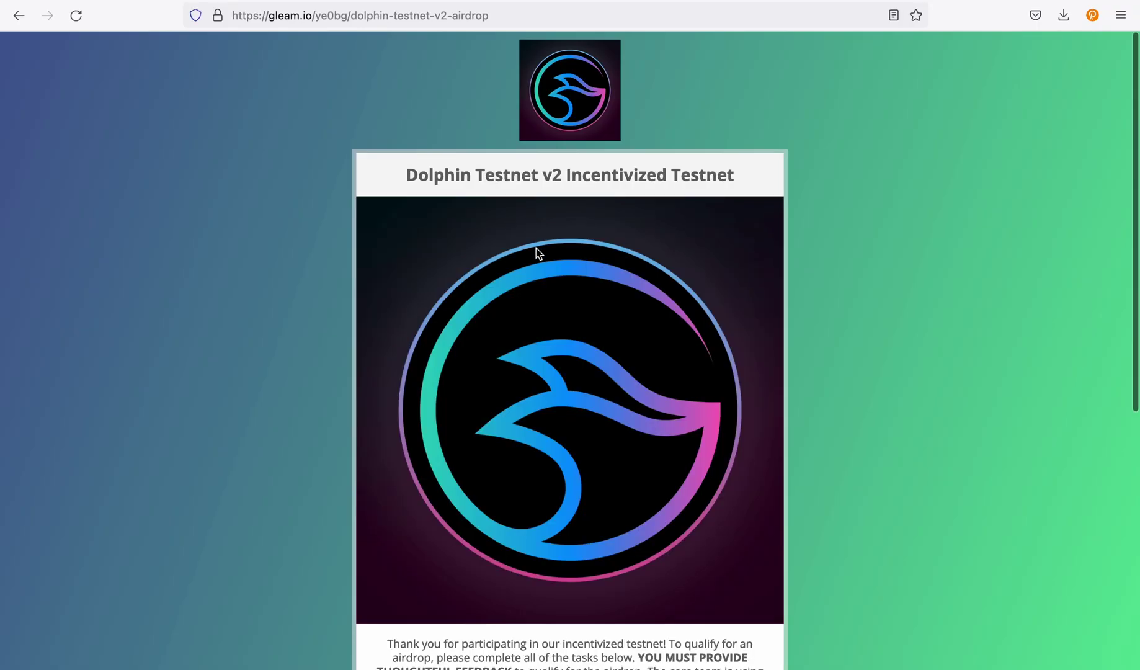
{"action": "scroll", "coordinate": [563, 392], "scroll_direction": "down", "scroll_amount": 7}
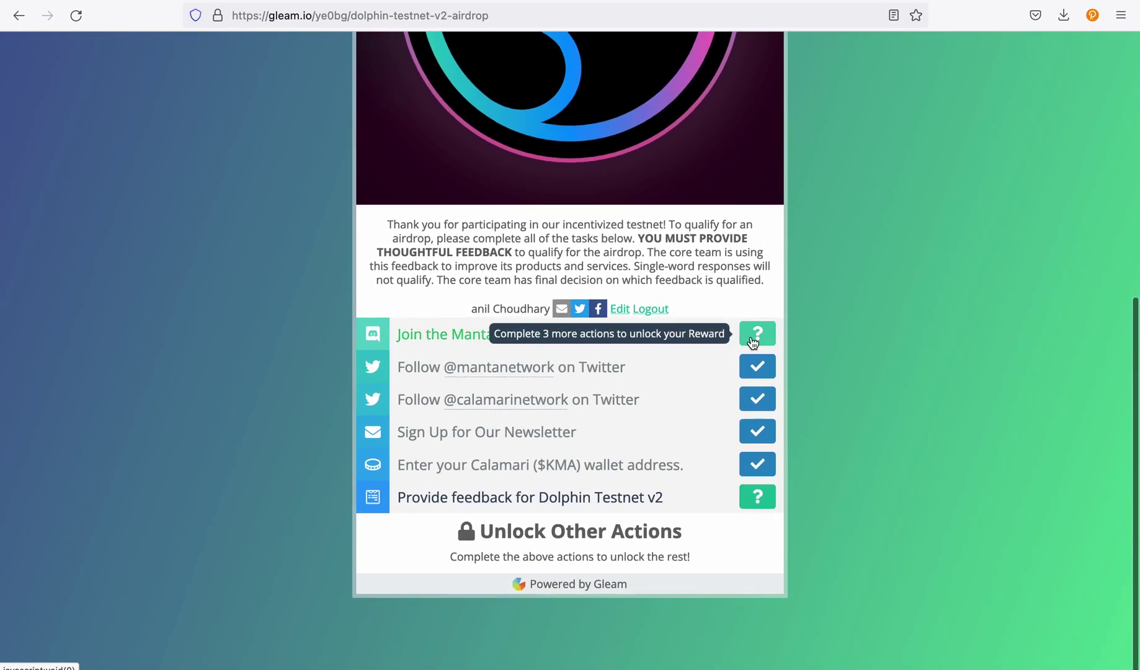
{"action": "scroll", "coordinate": [682, 404], "scroll_direction": "up", "scroll_amount": 7}
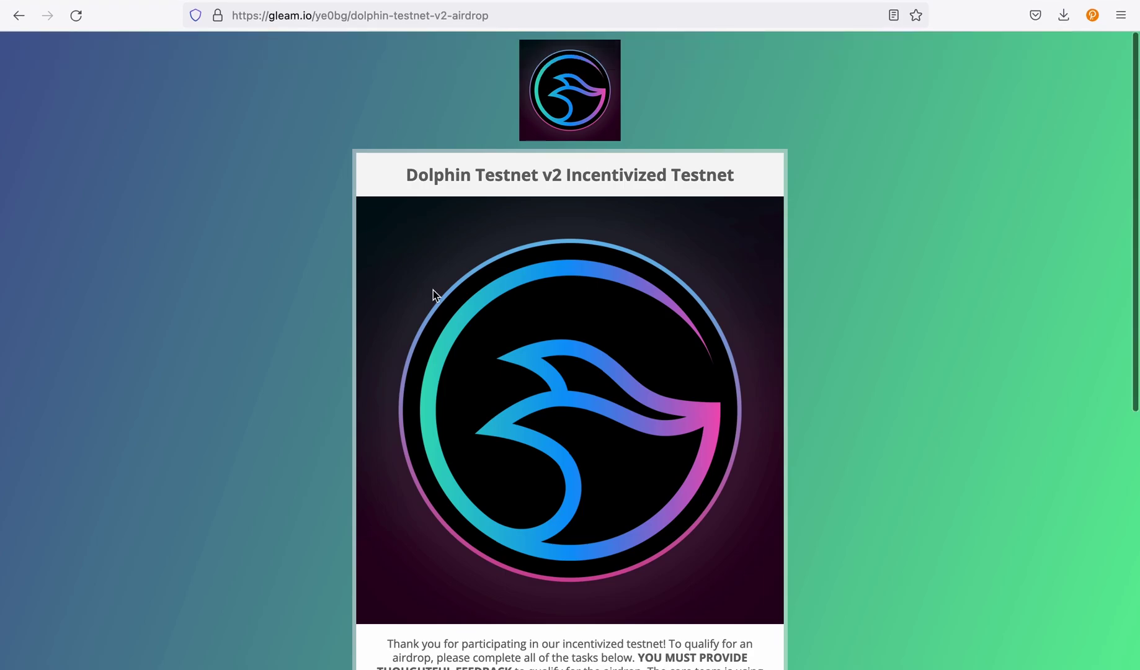
{"action": "scroll", "coordinate": [472, 440], "scroll_direction": "down", "scroll_amount": 7}
{"action": "left_click_drag", "start_coordinate": [493, 529], "coordinate": [643, 529]}
{"action": "left_click", "coordinate": [642, 526]}
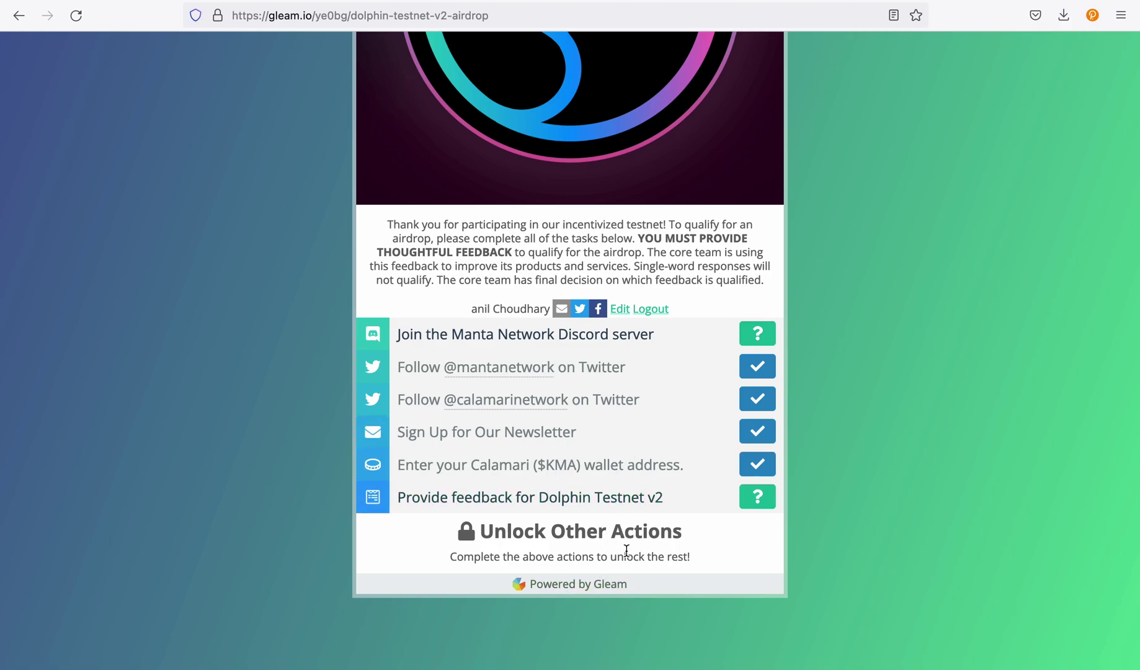
{"action": "scroll", "coordinate": [627, 550], "scroll_direction": "up", "scroll_amount": 10}
{"action": "key", "text": "super+w"}
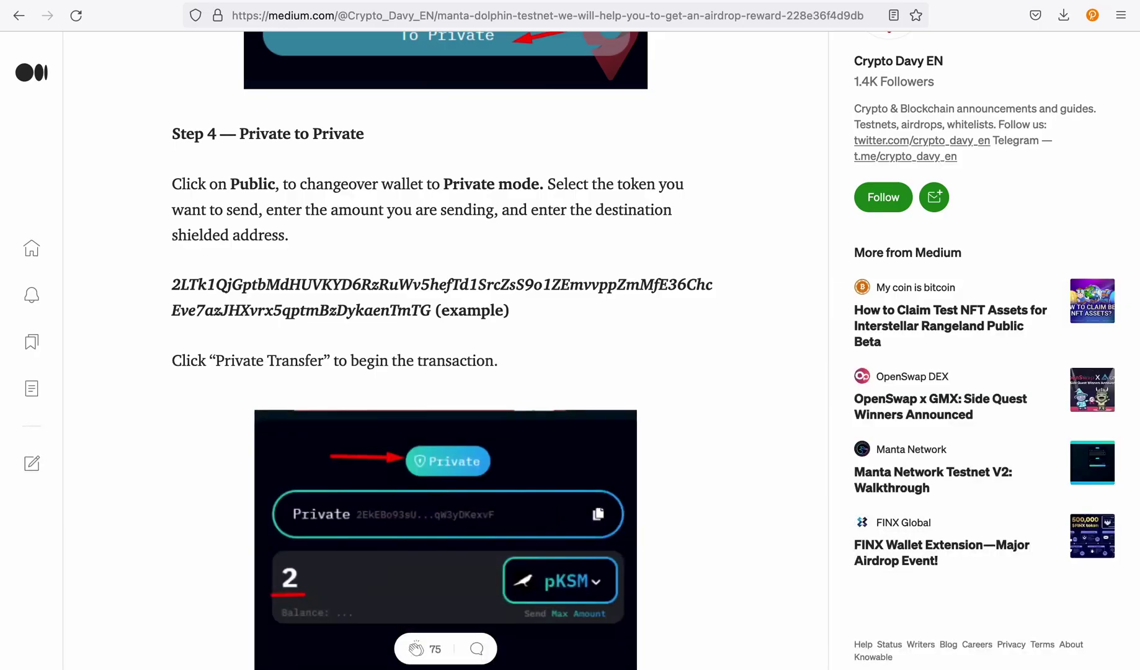
Step: Open the server options of the Manta & Calamari Discord server and return to the Medium guide
{"action": "key", "text": "super+w"}
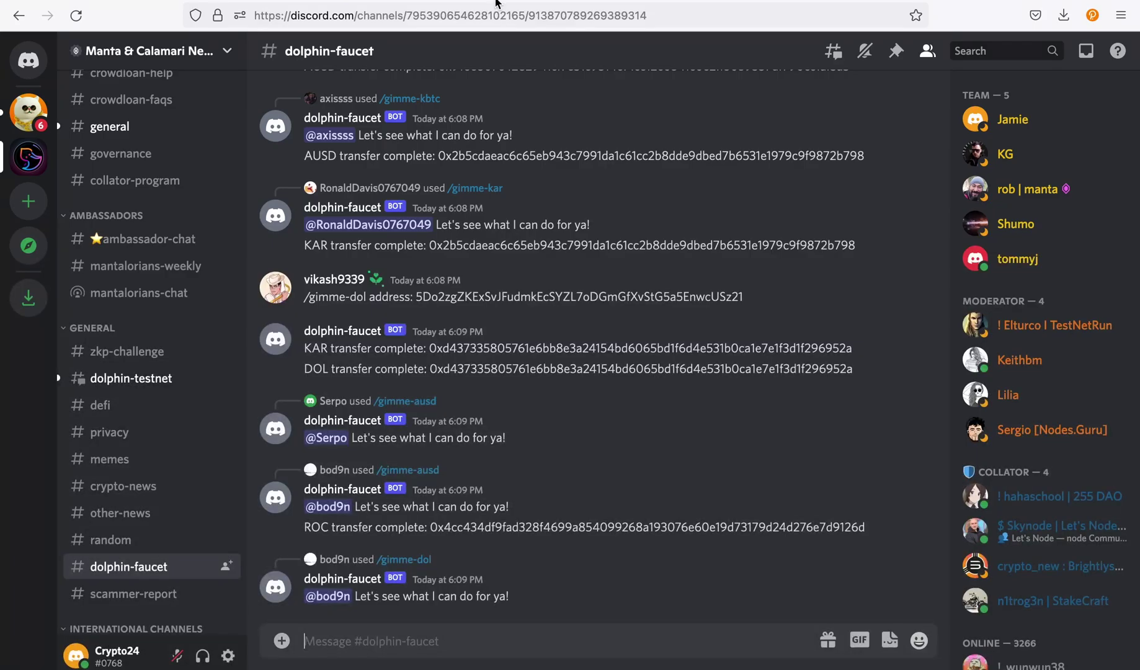
{"action": "scroll", "coordinate": [144, 132], "scroll_direction": "up", "scroll_amount": 8}
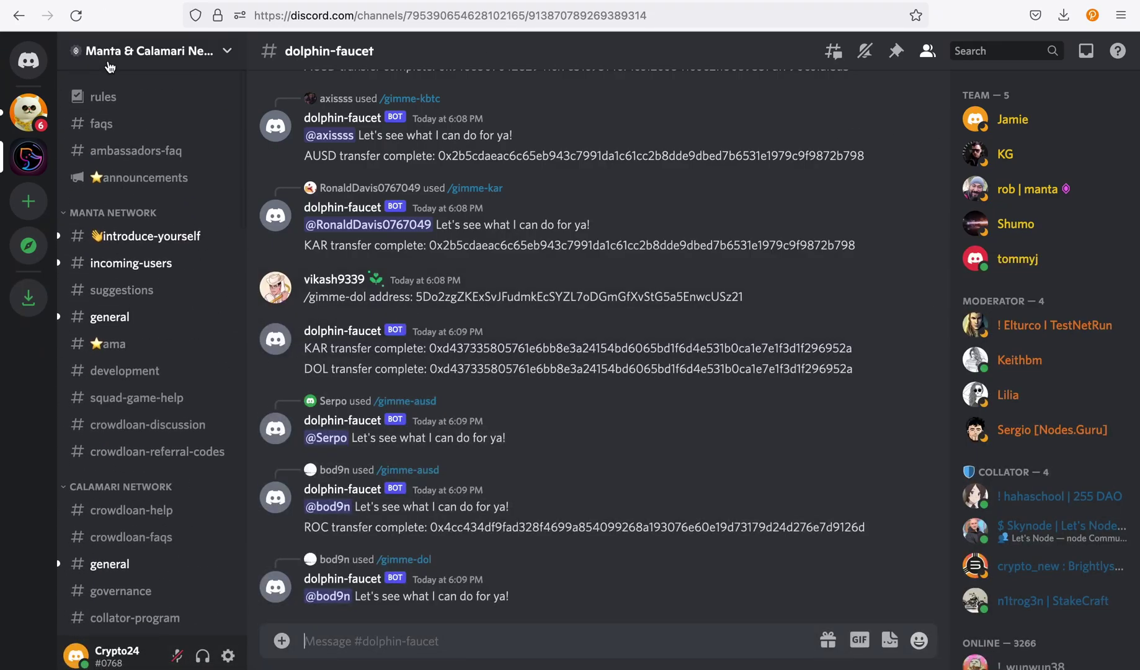
{"action": "left_click", "coordinate": [149, 51]}
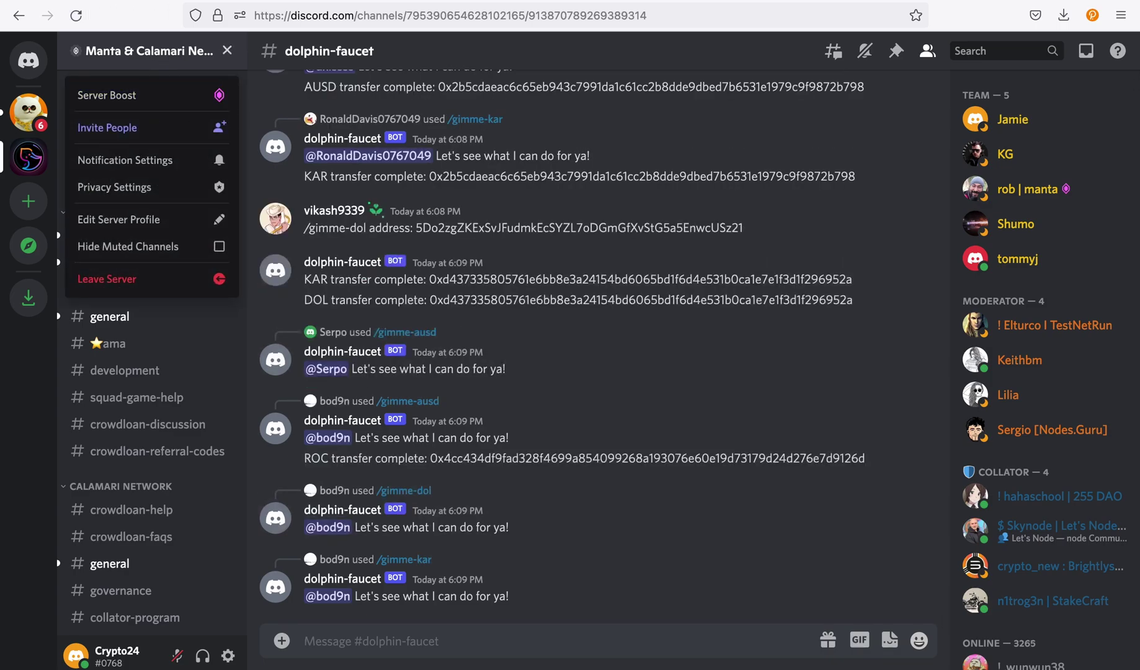
{"action": "left_click", "coordinate": [49, 3]}
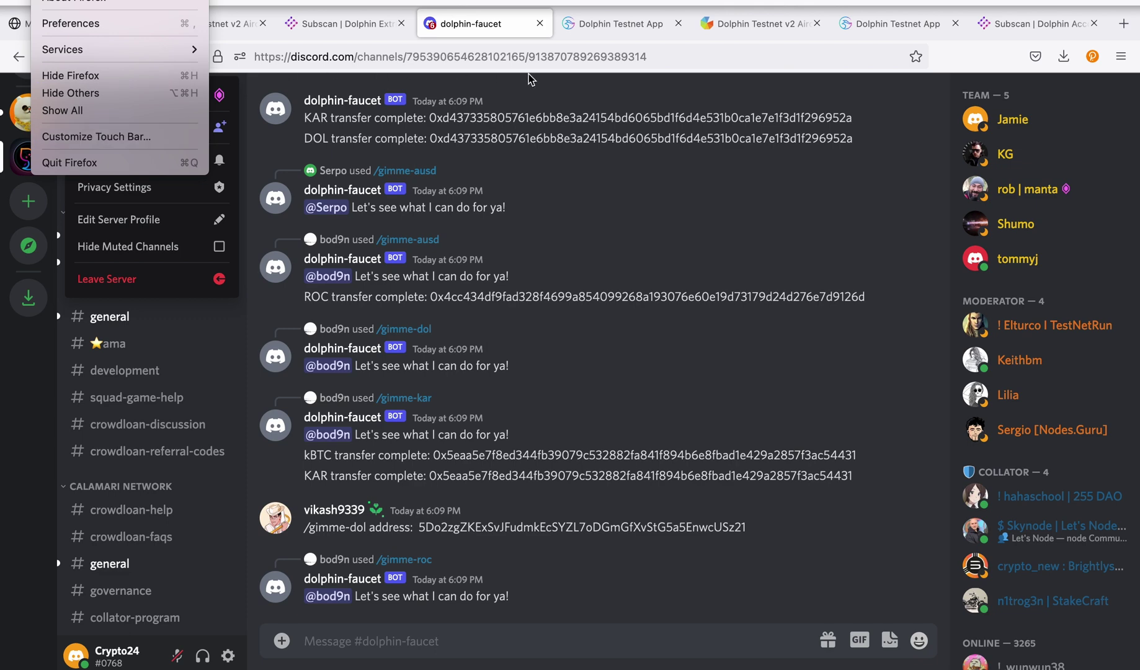
{"action": "left_click", "coordinate": [528, 77]}
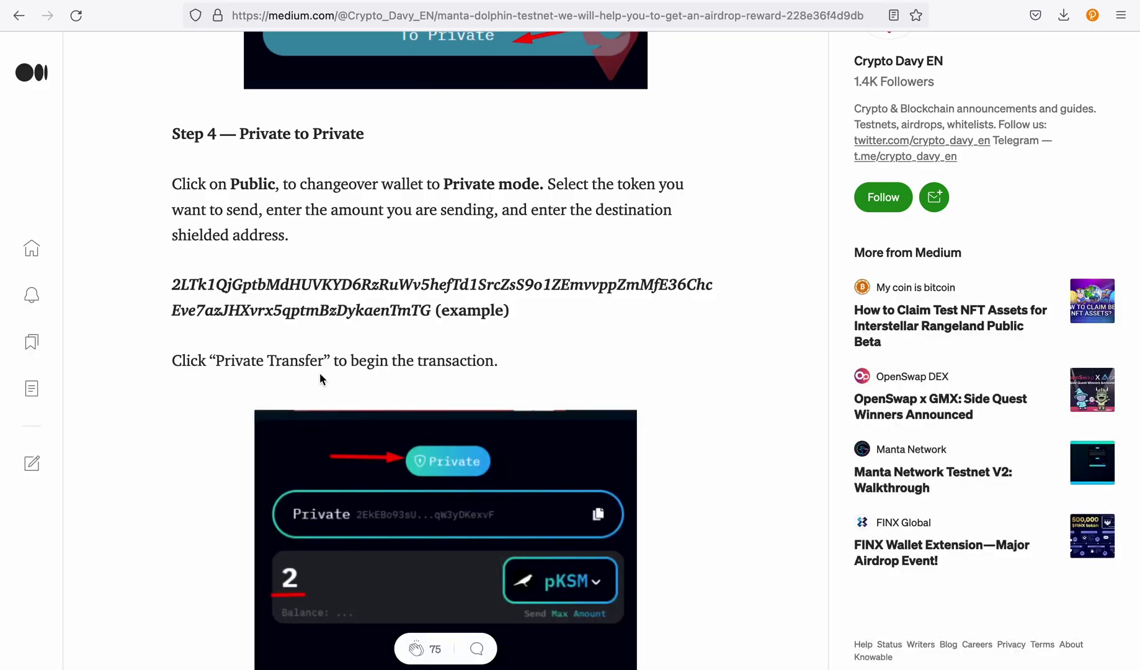
Step: Review the Medium guide's private transfer, Gleam and feedback sections and its official links, and return to the article's beginning
{"action": "scroll", "coordinate": [320, 374], "scroll_direction": "down", "scroll_amount": 15}
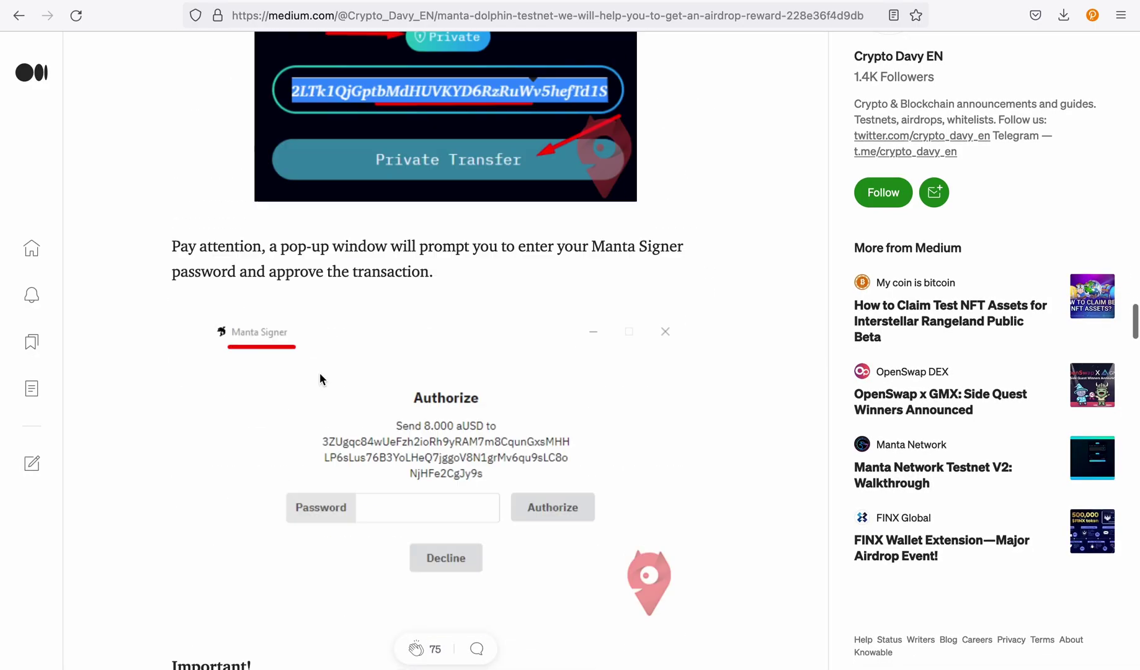
{"action": "scroll", "coordinate": [320, 374], "scroll_direction": "down", "scroll_amount": 15}
{"action": "scroll", "coordinate": [320, 374], "scroll_direction": "up", "scroll_amount": 18}
{"action": "scroll", "coordinate": [320, 373], "scroll_direction": "down", "scroll_amount": 12}
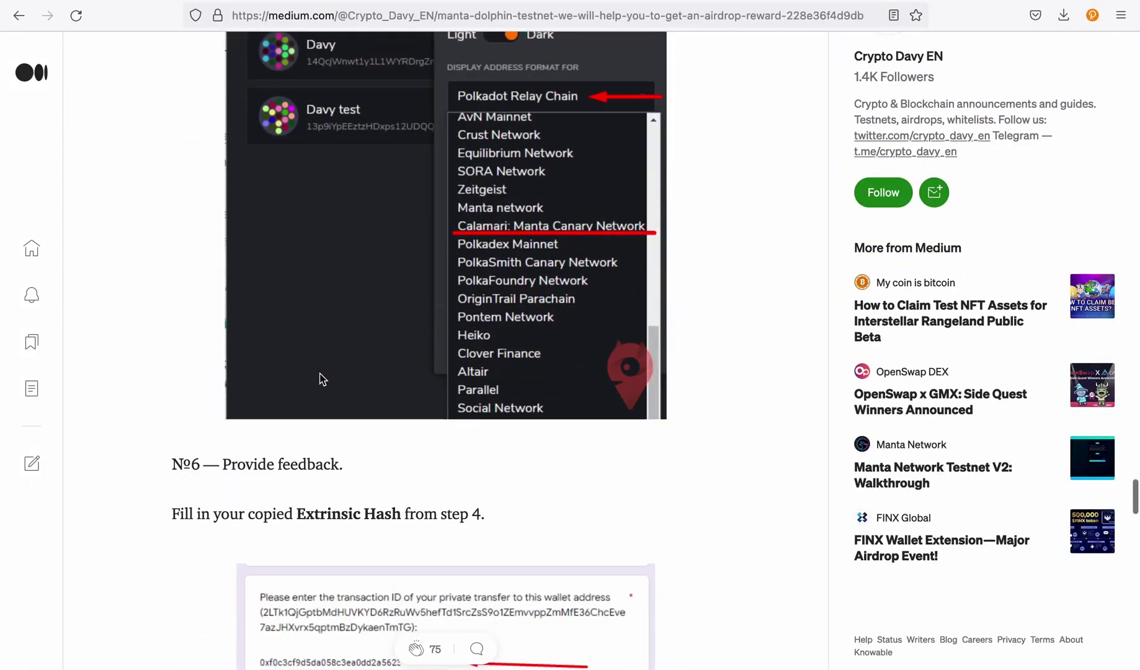
{"action": "scroll", "coordinate": [320, 374], "scroll_direction": "up", "scroll_amount": 14}
{"action": "scroll", "coordinate": [394, 299], "scroll_direction": "down", "scroll_amount": 10}
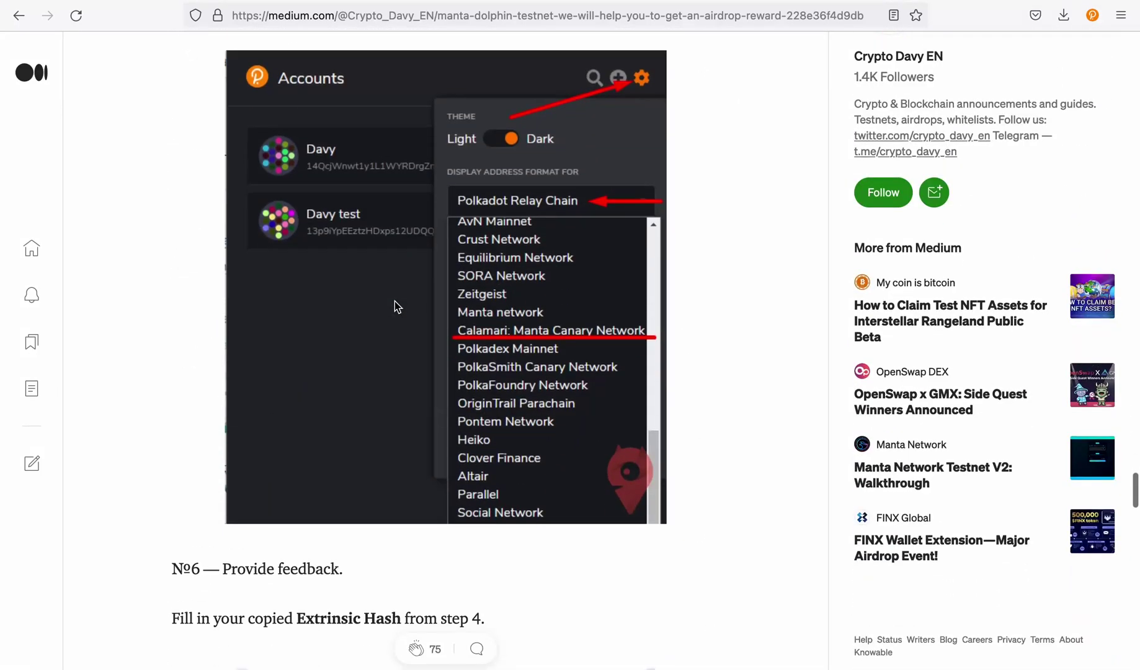
{"action": "scroll", "coordinate": [397, 306], "scroll_direction": "down", "scroll_amount": 9}
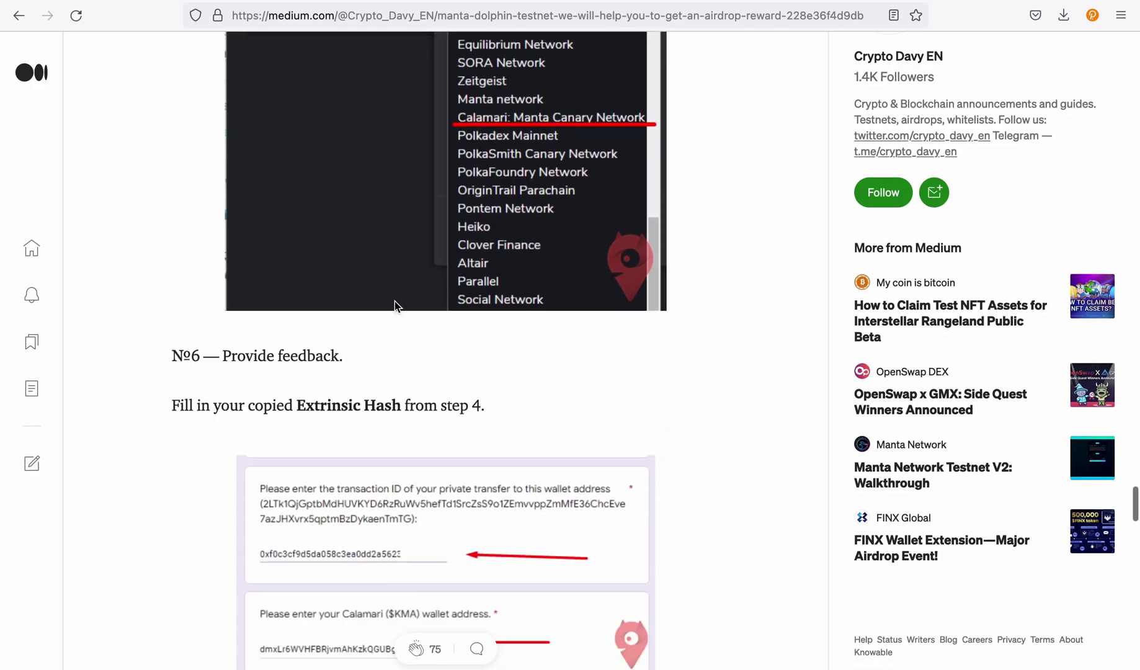
{"action": "scroll", "coordinate": [395, 307], "scroll_direction": "down", "scroll_amount": 1}
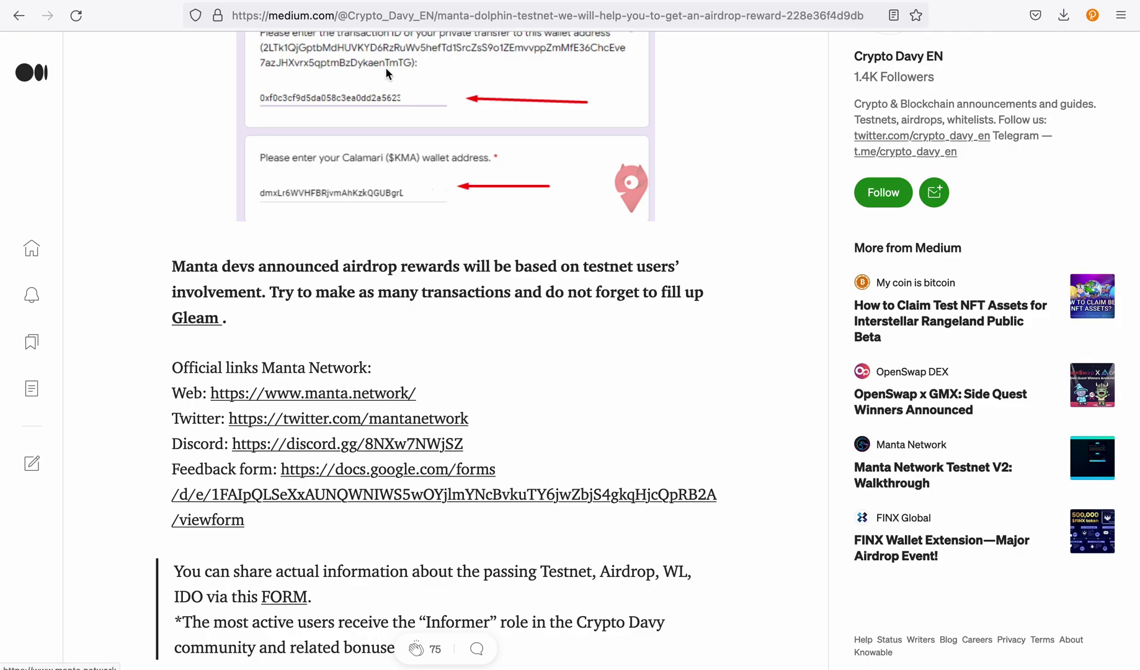
{"action": "scroll", "coordinate": [398, 173], "scroll_direction": "up", "scroll_amount": 2}
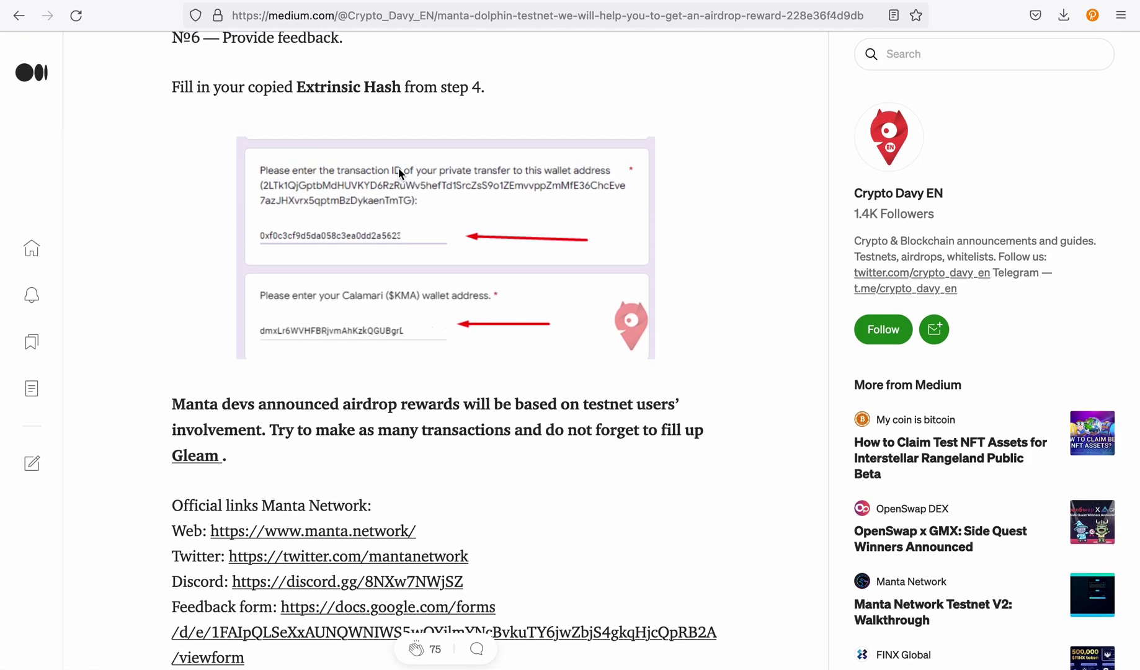
{"action": "scroll", "coordinate": [399, 168], "scroll_direction": "down", "scroll_amount": 6}
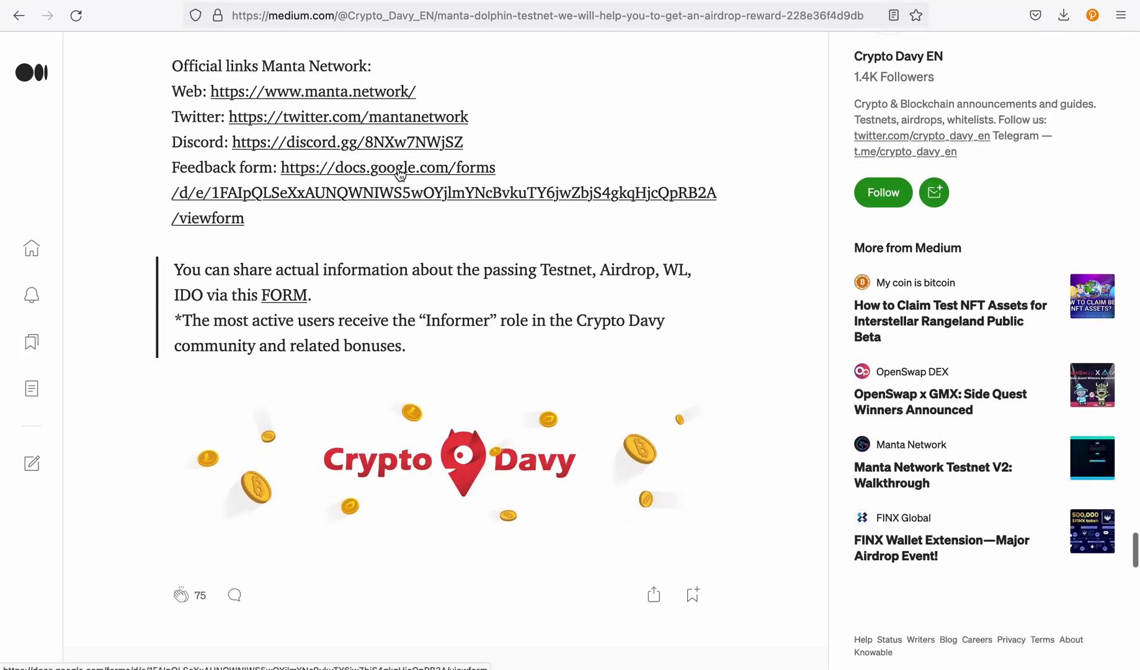
{"action": "scroll", "coordinate": [400, 175], "scroll_direction": "up", "scroll_amount": 3}
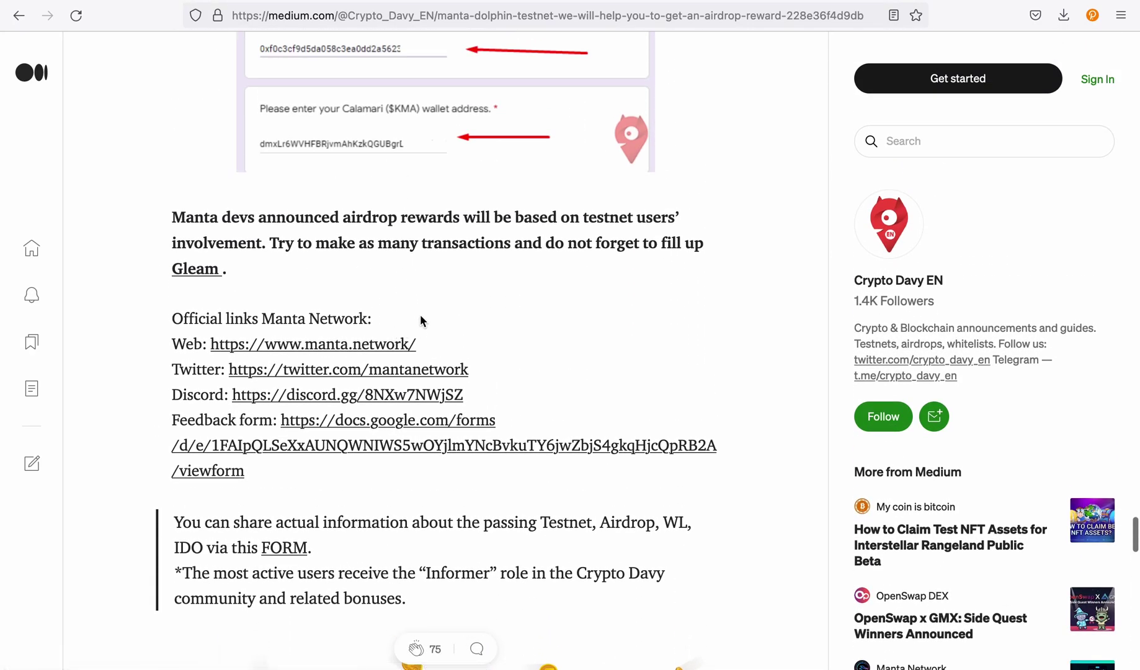
{"action": "scroll", "coordinate": [434, 273], "scroll_direction": "up", "scroll_amount": 11}
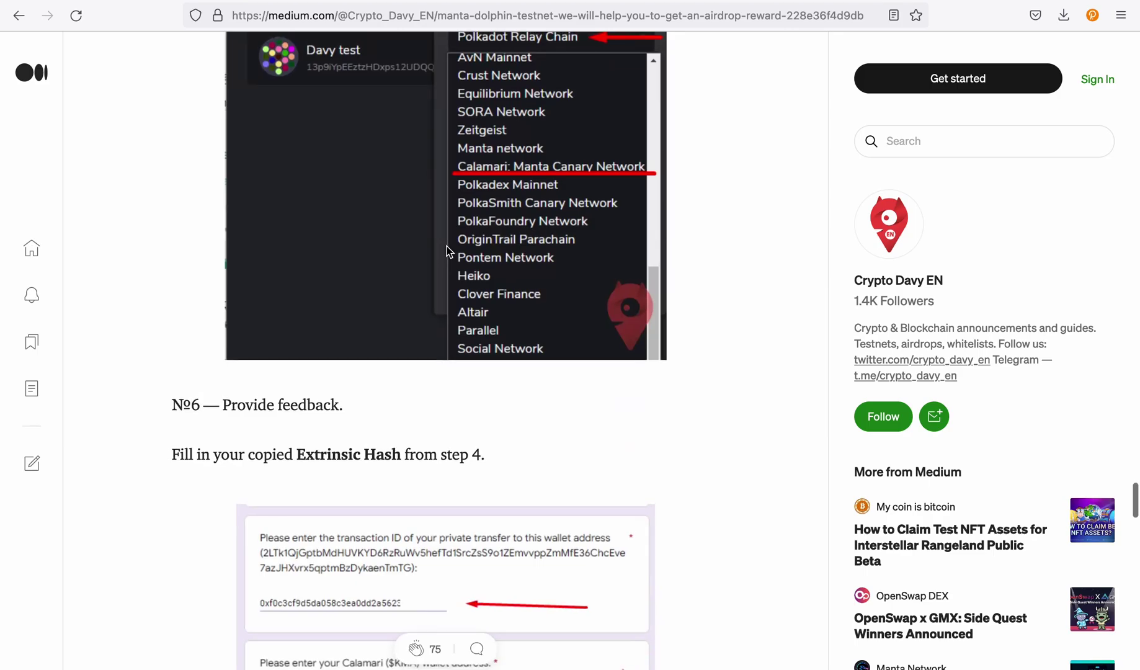
{"action": "scroll", "coordinate": [449, 252], "scroll_direction": "up", "scroll_amount": 15}
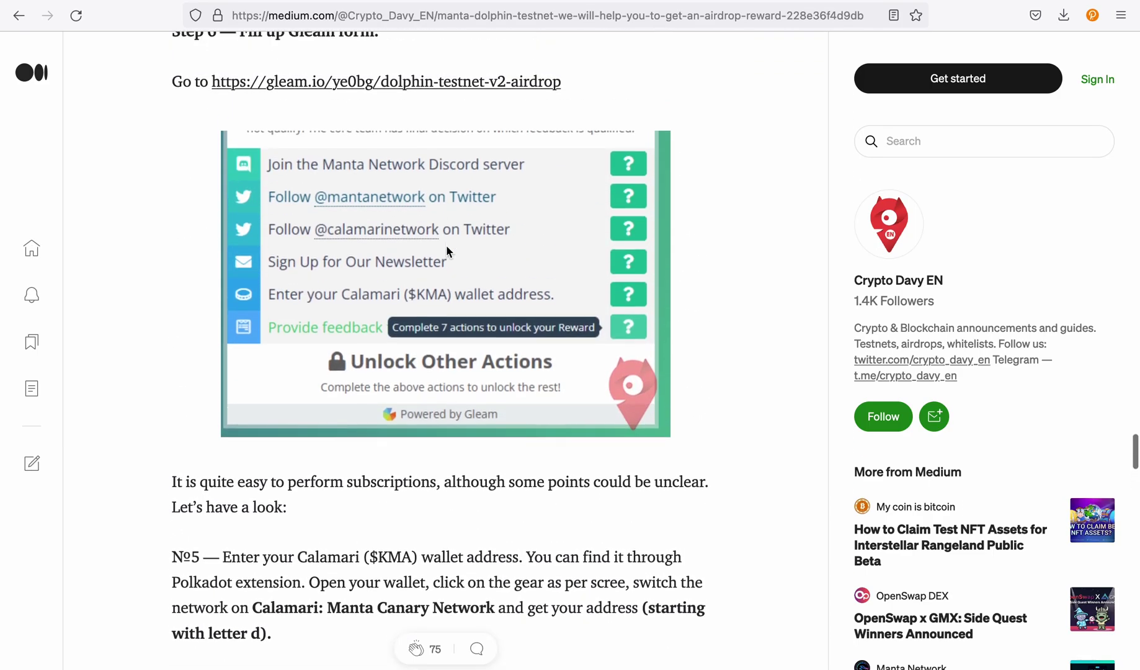
{"action": "scroll", "coordinate": [447, 250], "scroll_direction": "up", "scroll_amount": 20}
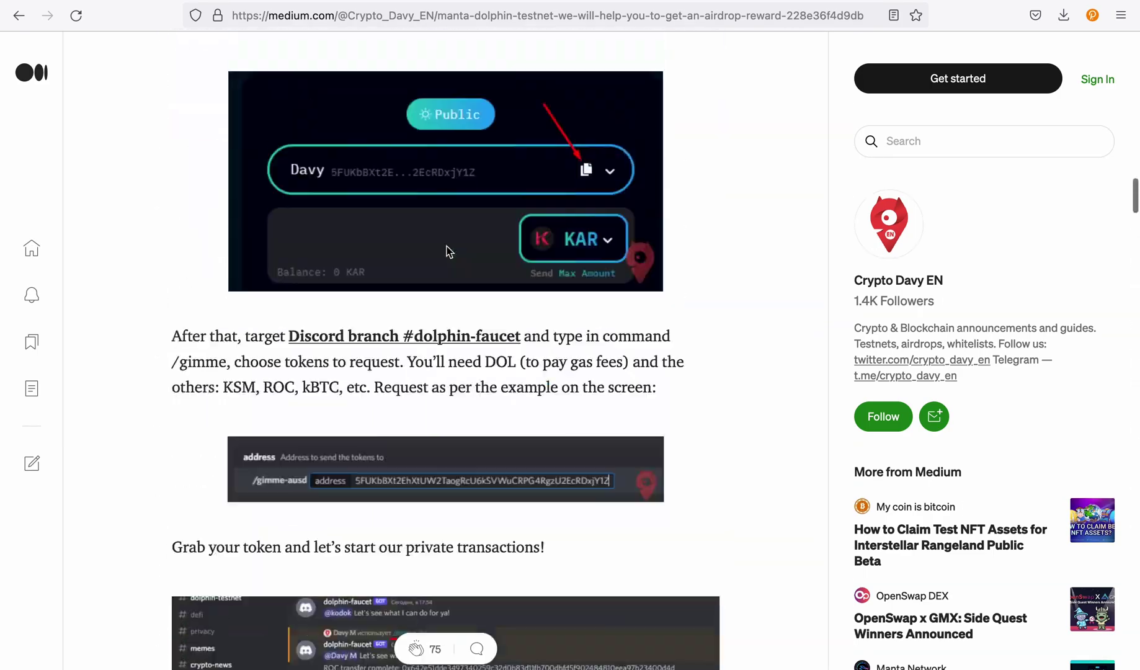
{"action": "scroll", "coordinate": [446, 245], "scroll_direction": "up", "scroll_amount": 12}
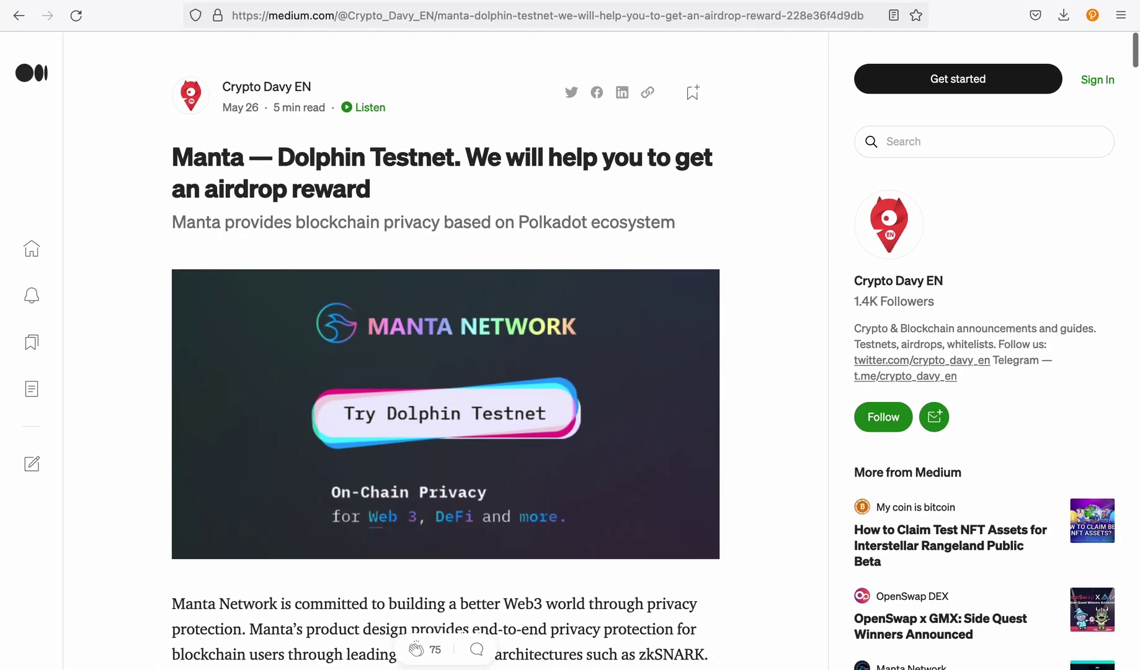